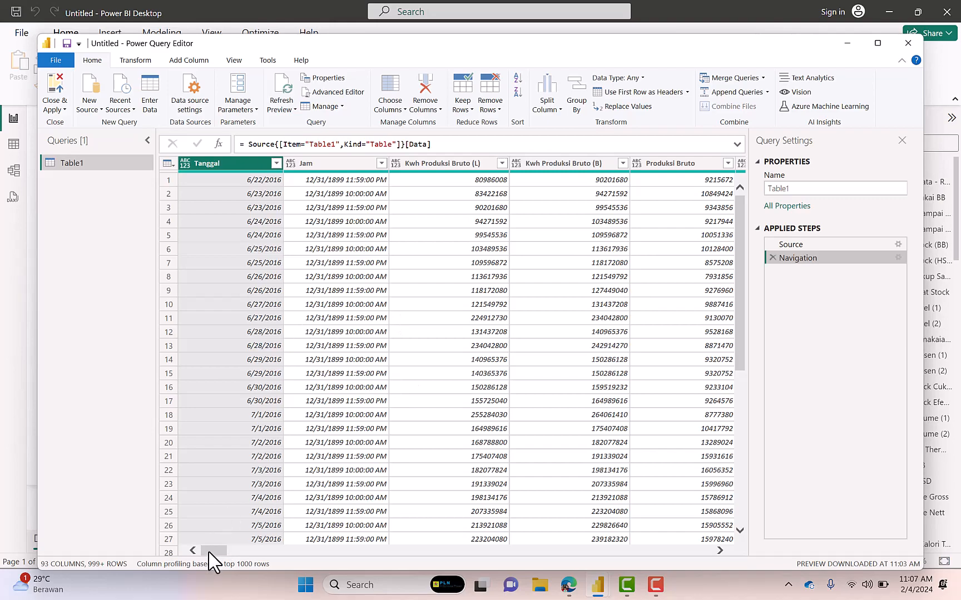
# Remove all columns from Table1 except Tanggal and Beban Rata - Rata
pyautogui.moveTo(213, 550); pyautogui.dragTo(557, 547)
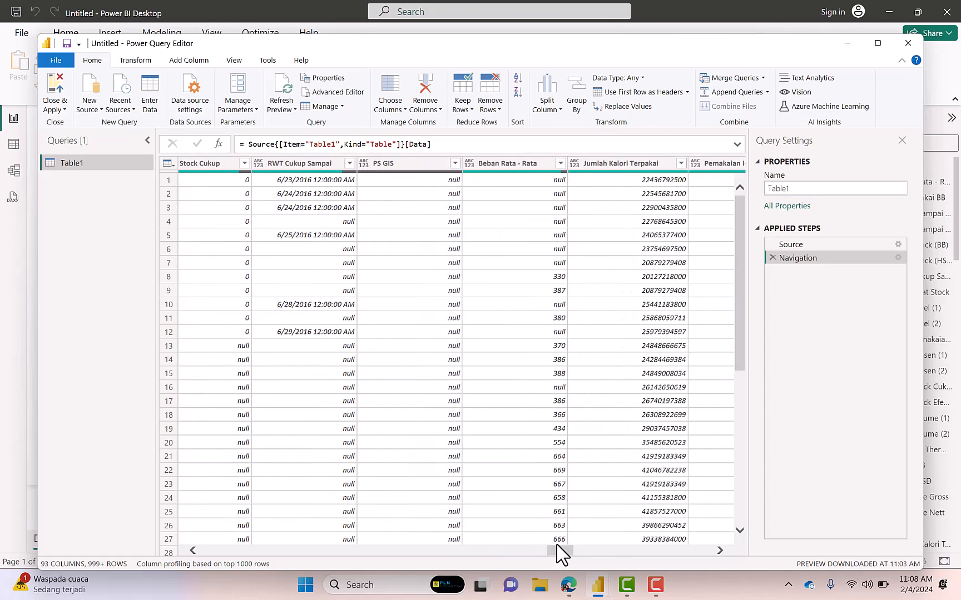
pyautogui.click(523, 165)
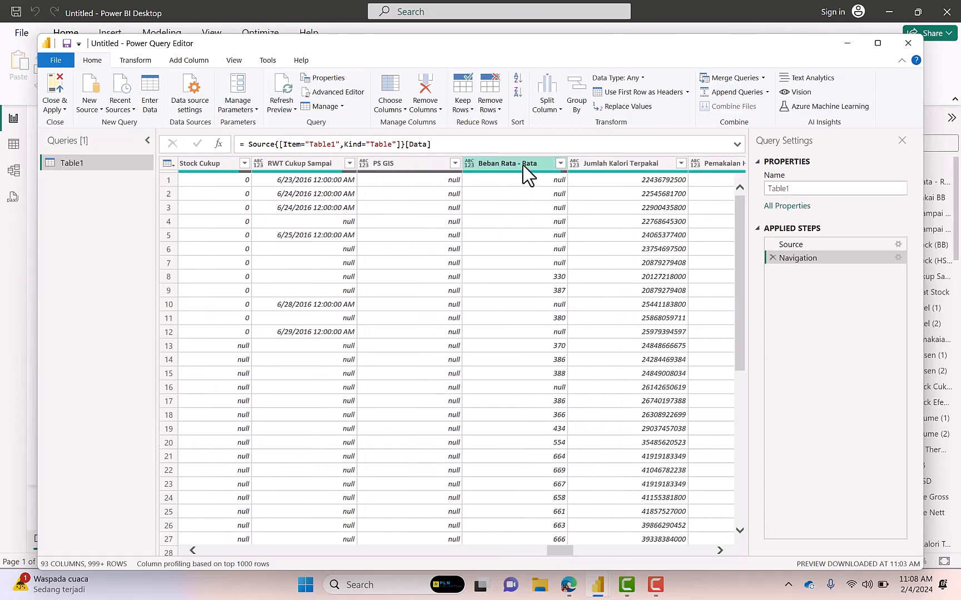
pyautogui.click(523, 165)
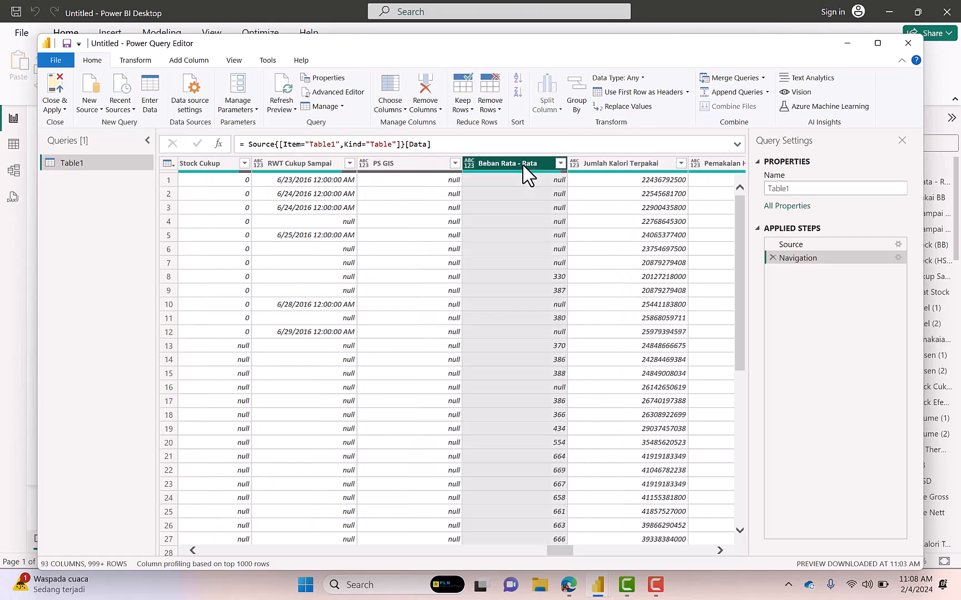
pyautogui.rightClick(523, 165)
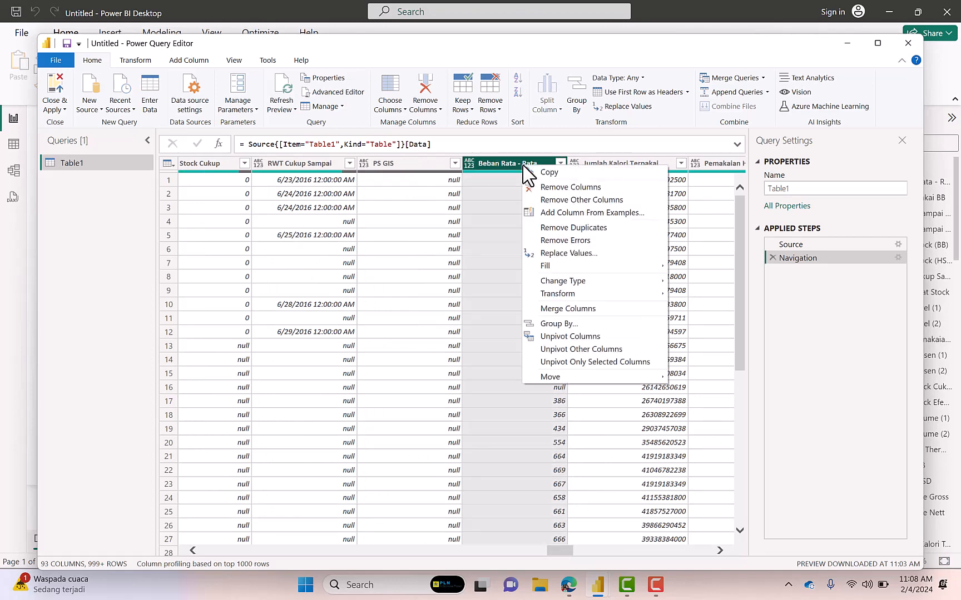
pyautogui.click(557, 200)
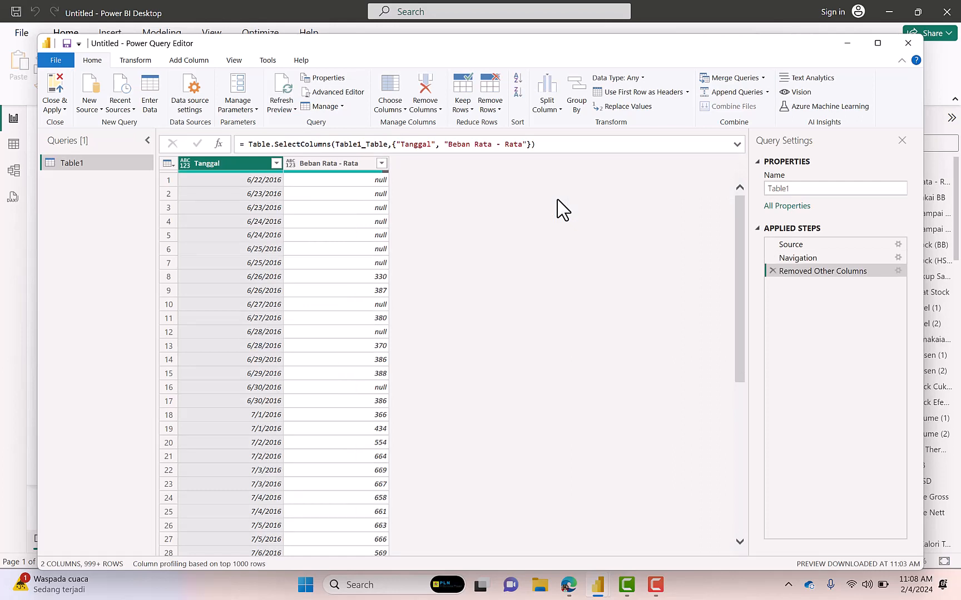
pyautogui.rightClick(274, 166)
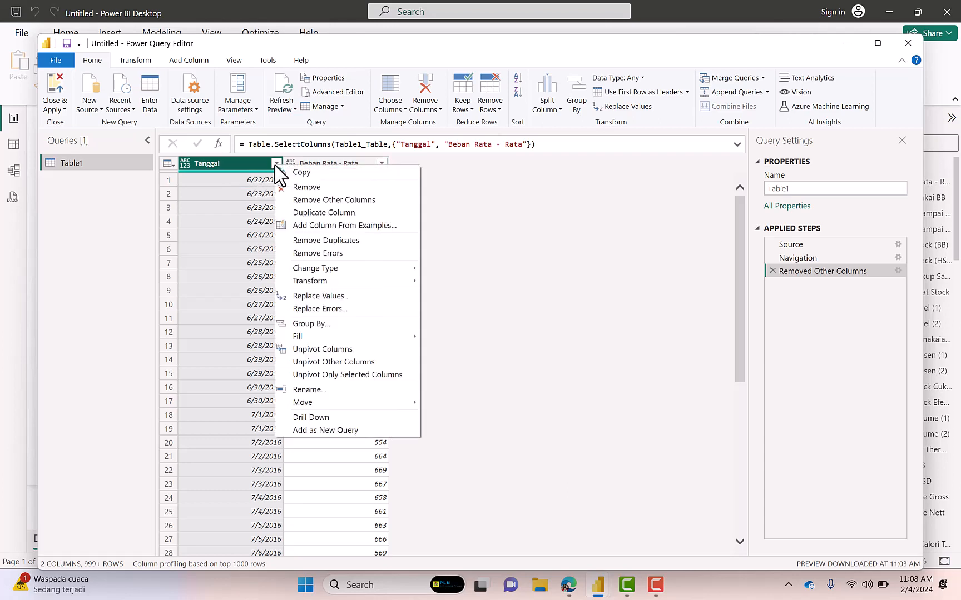
pyautogui.moveTo(328, 282)
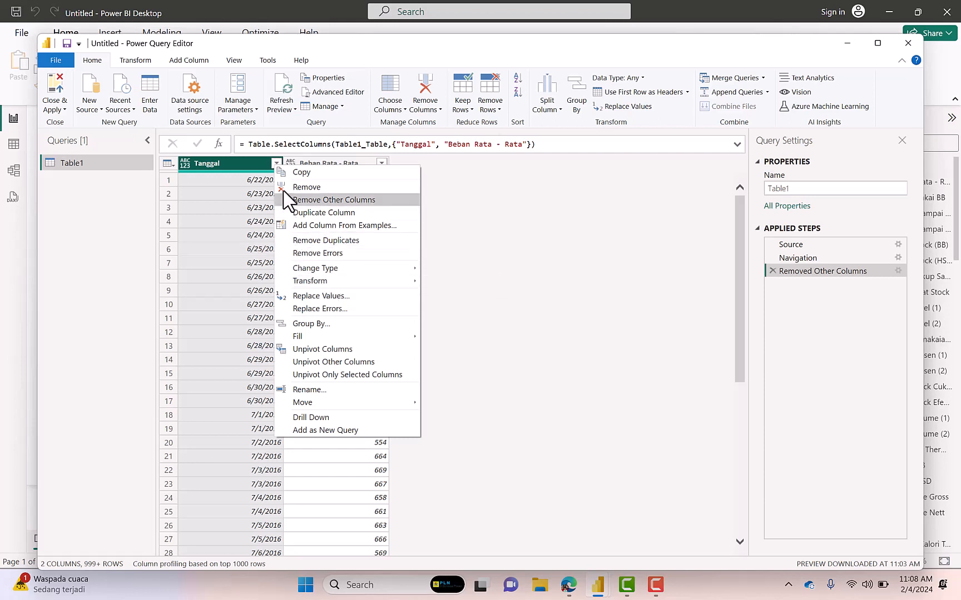
pyautogui.click(265, 163)
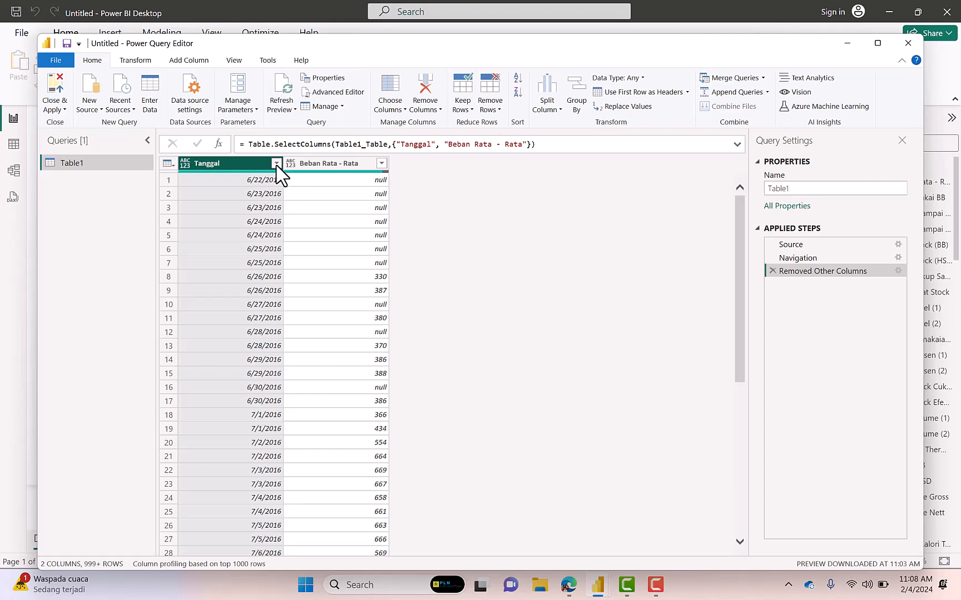
# Filter out the empty rows in both the Tanggal and Beban Rata - Rata columns
pyautogui.click(275, 163)
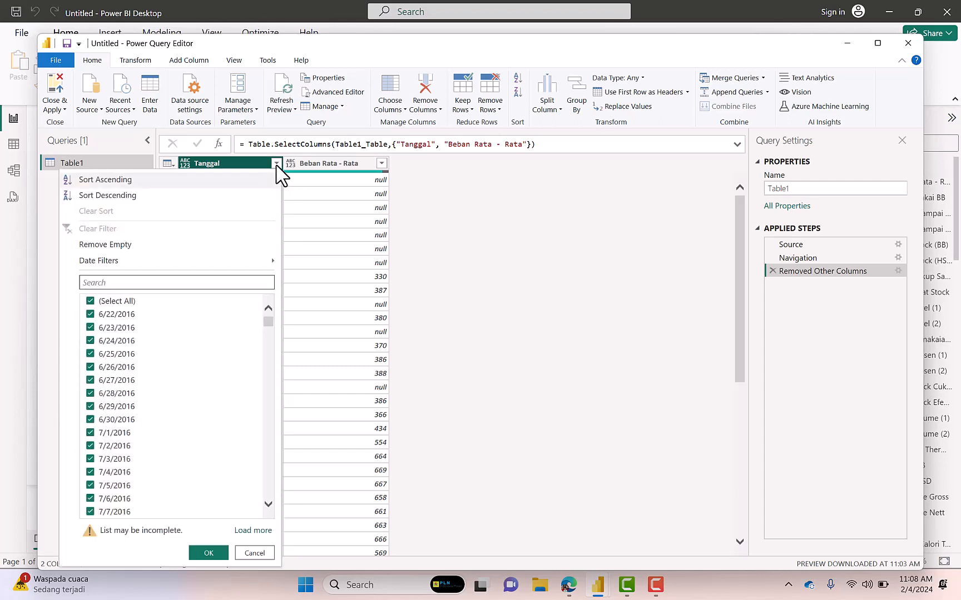
pyautogui.click(171, 249)
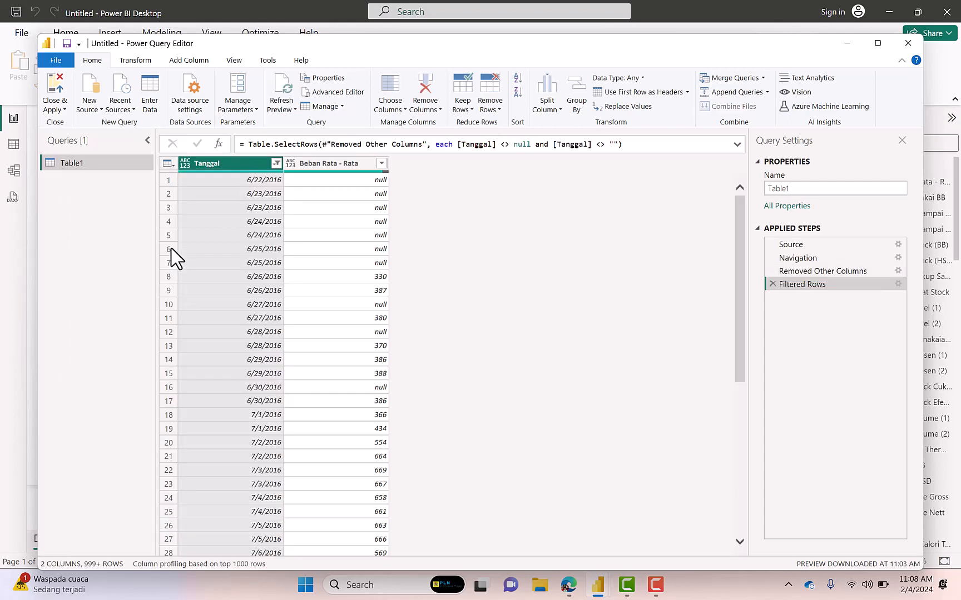
pyautogui.click(276, 163)
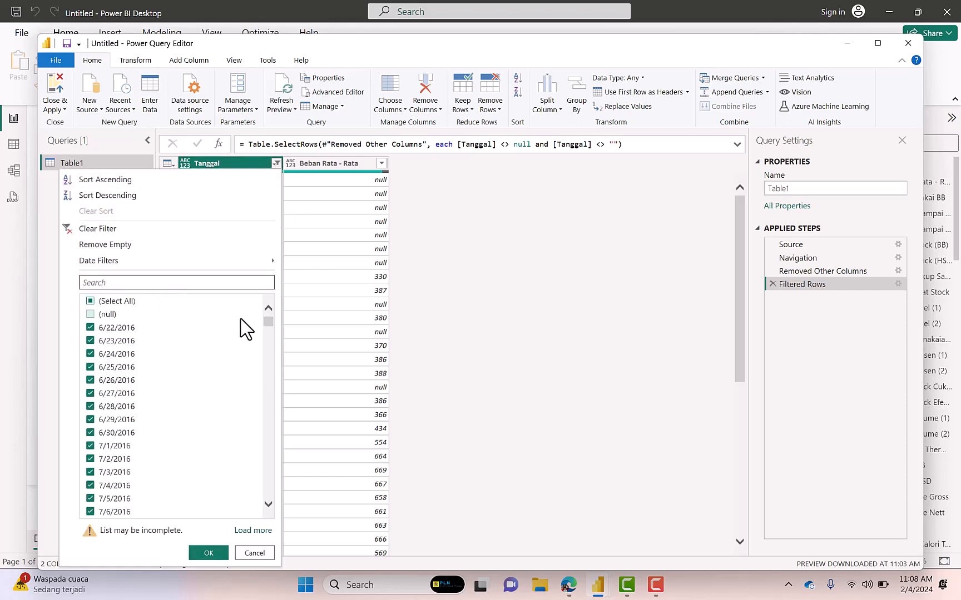
pyautogui.moveTo(268, 321); pyautogui.dragTo(269, 493)
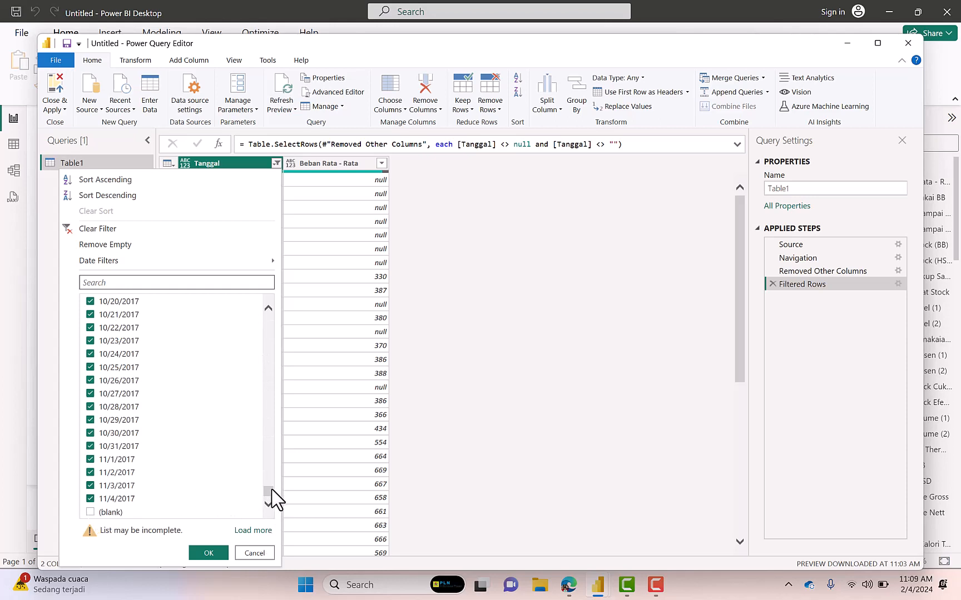
pyautogui.click(208, 553)
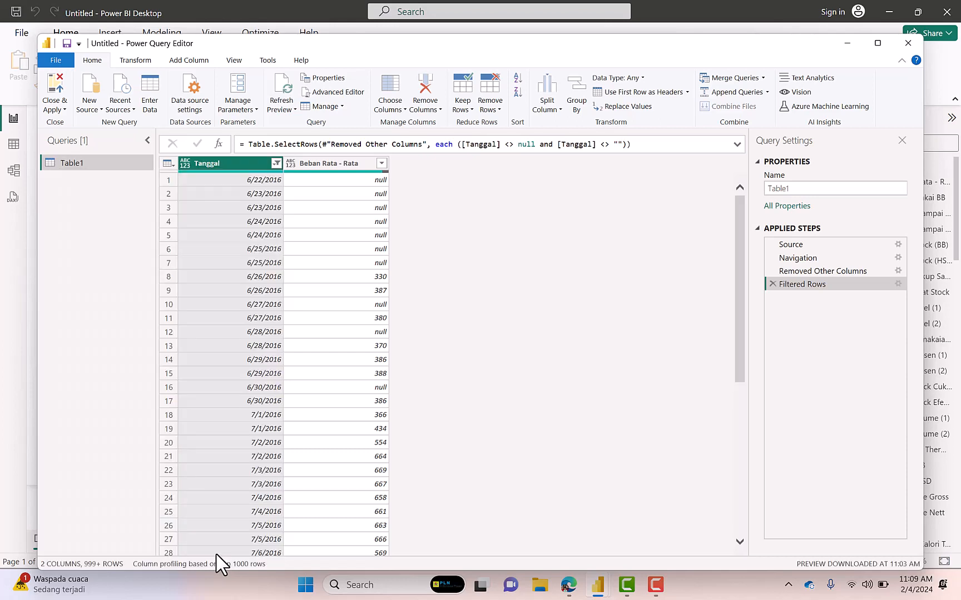
pyautogui.click(382, 164)
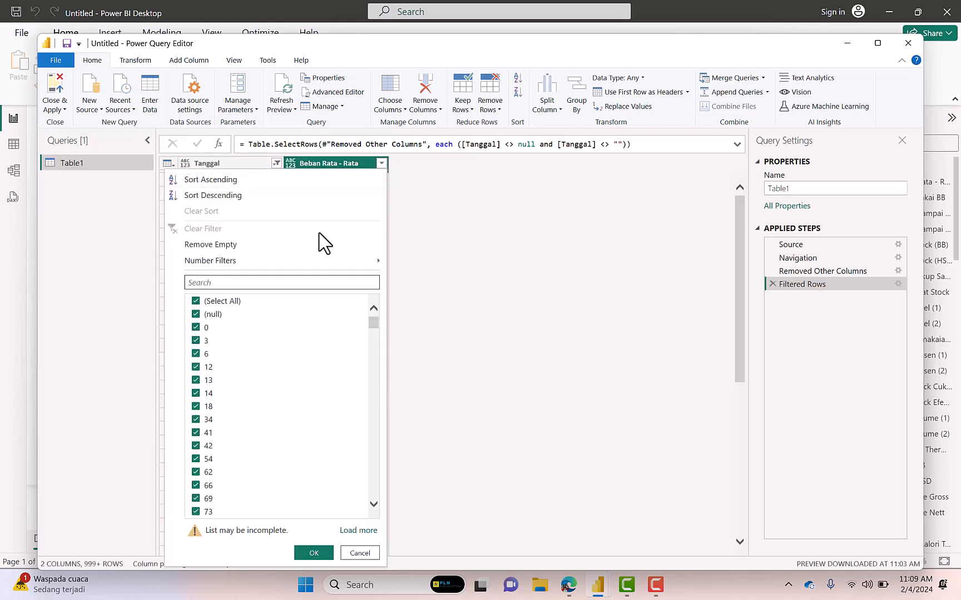
pyautogui.click(242, 245)
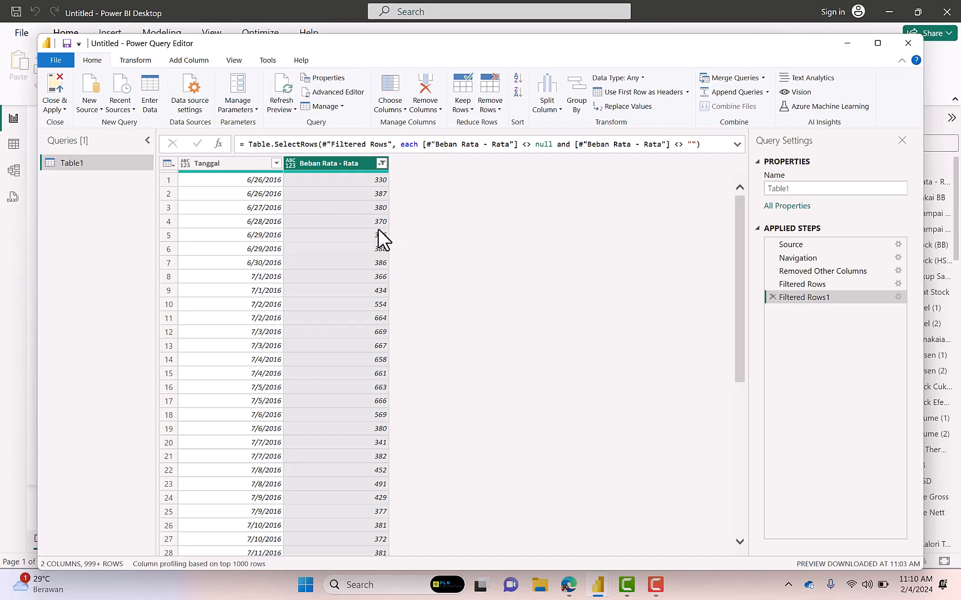
# Start a new custom column and name it Mround_10MW
pyautogui.click(201, 62)
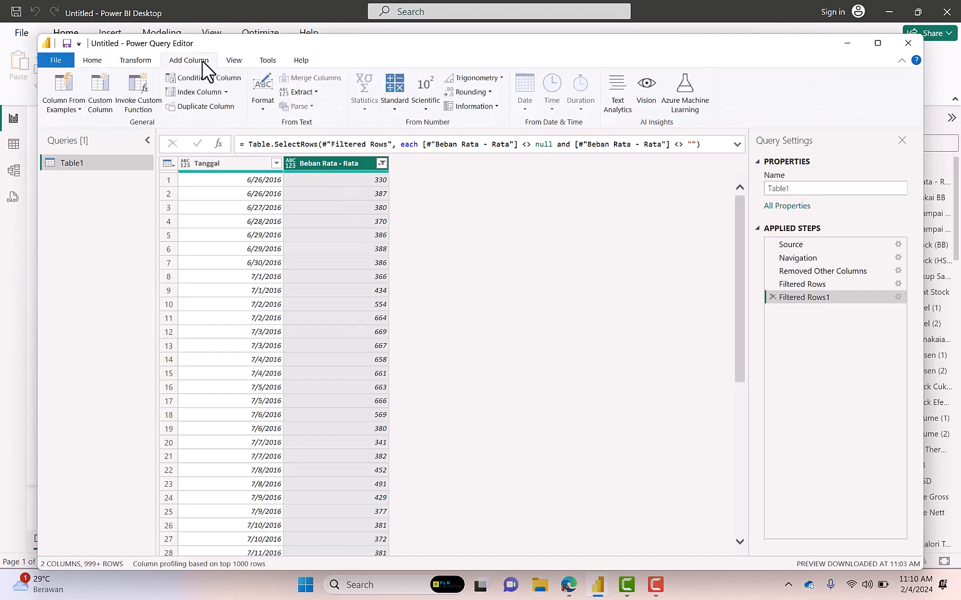
pyautogui.click(103, 97)
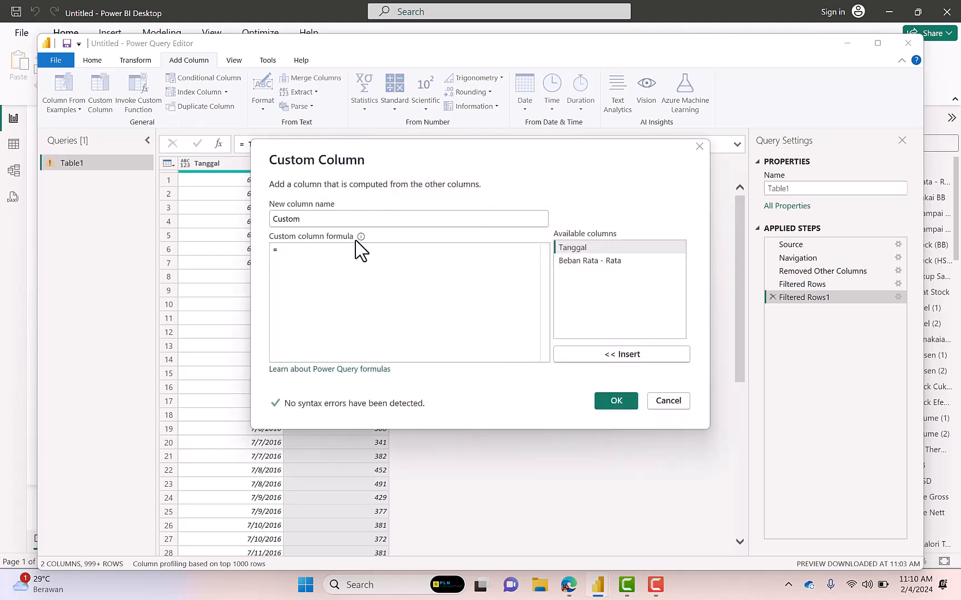
pyautogui.moveTo(389, 148); pyautogui.dragTo(570, 175)
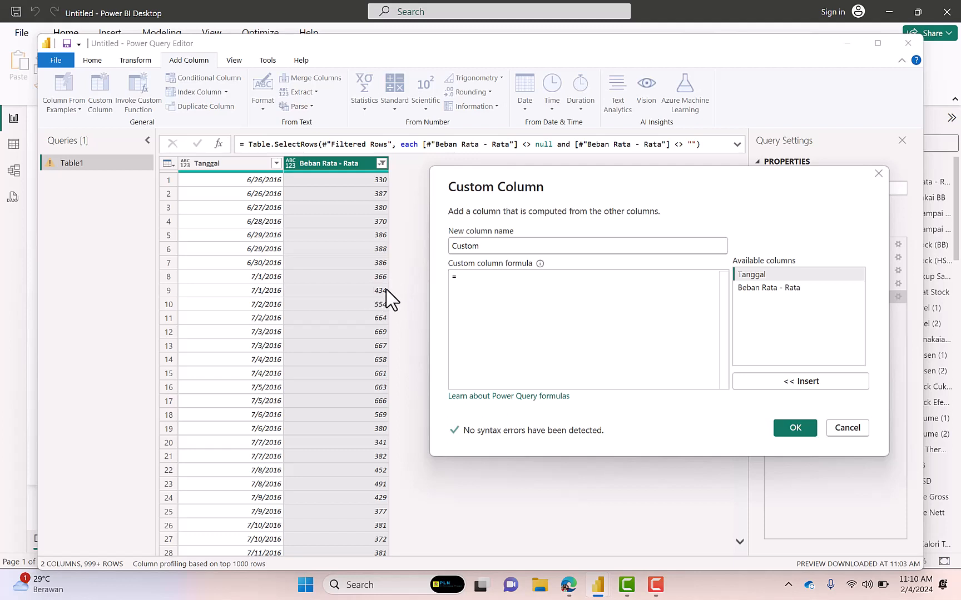
pyautogui.doubleClick(490, 246)
pyautogui.write('Mround_10MW')
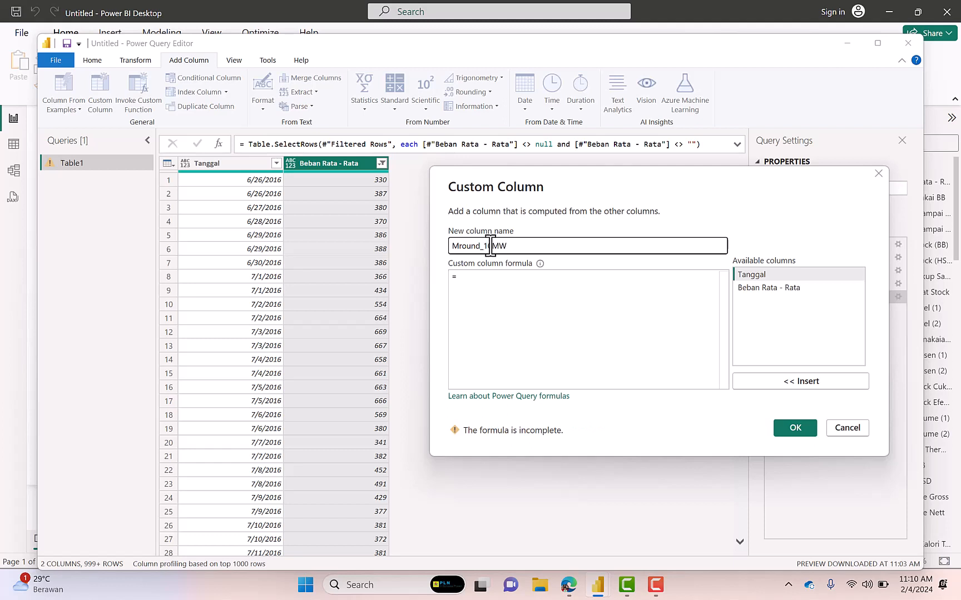
# Begin the custom column formula with the function call Number.Round(
pyautogui.click(479, 284)
pyautogui.write('Num')
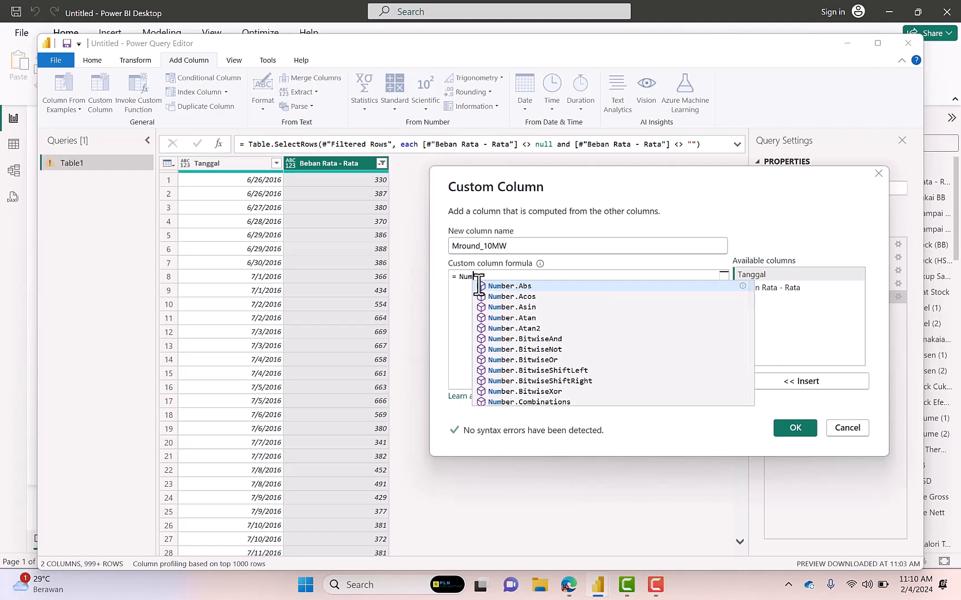
pyautogui.write('ber')
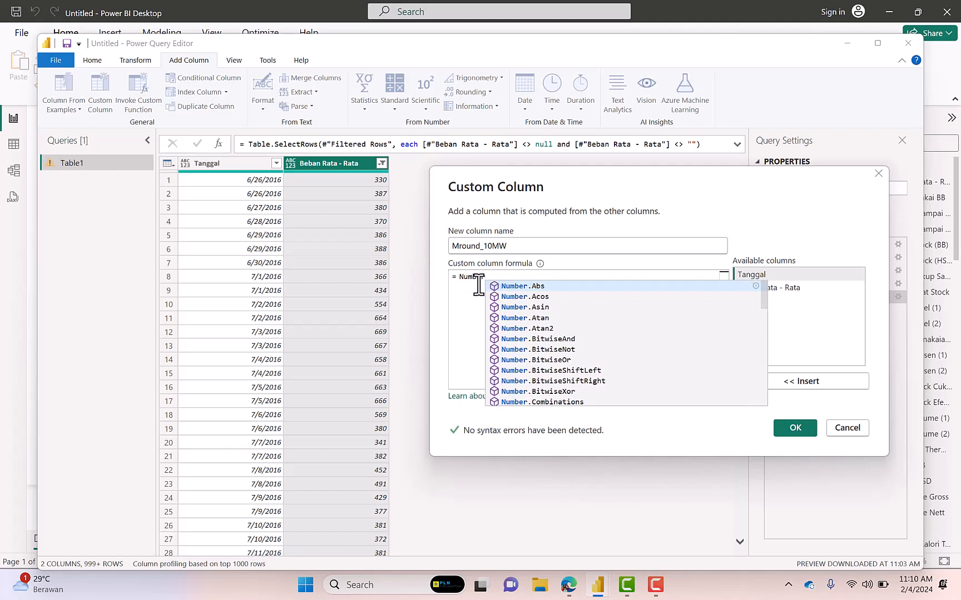
pyautogui.write('.R')
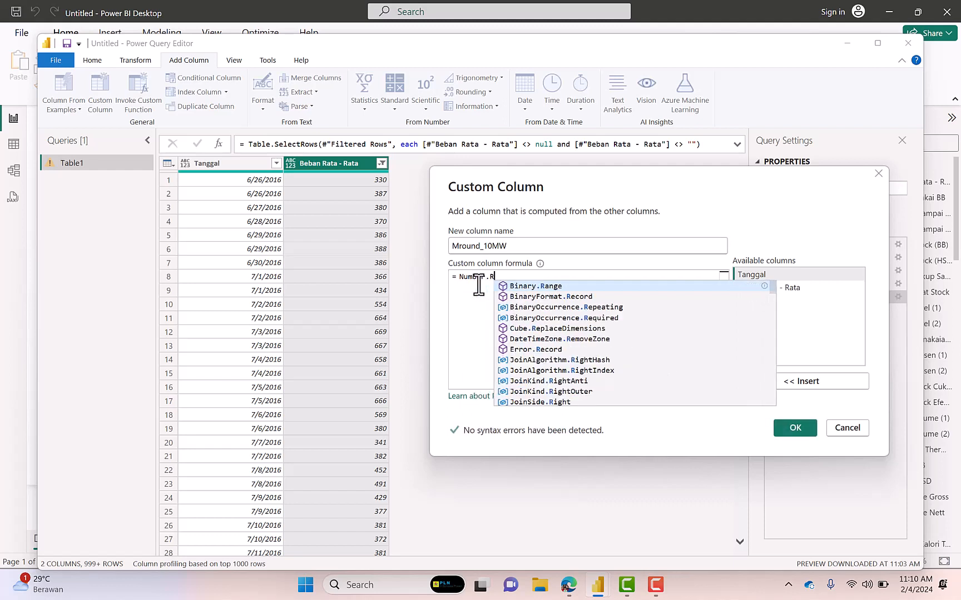
pyautogui.write('ou')
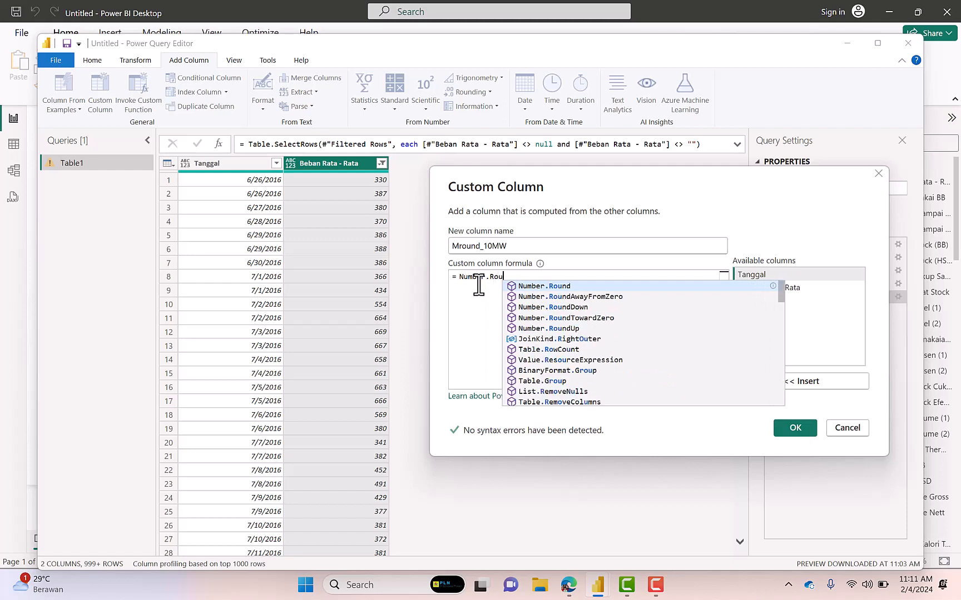
pyautogui.press('Tab')
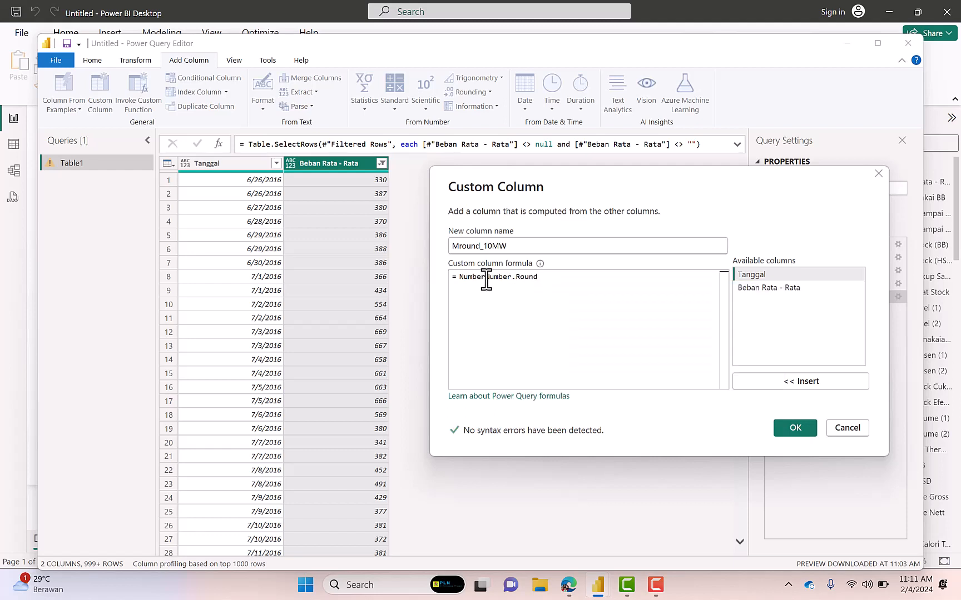
pyautogui.press('BackSpace')
pyautogui.press('BackSpace')
pyautogui.press('BackSpace')
pyautogui.press('BackSpace')
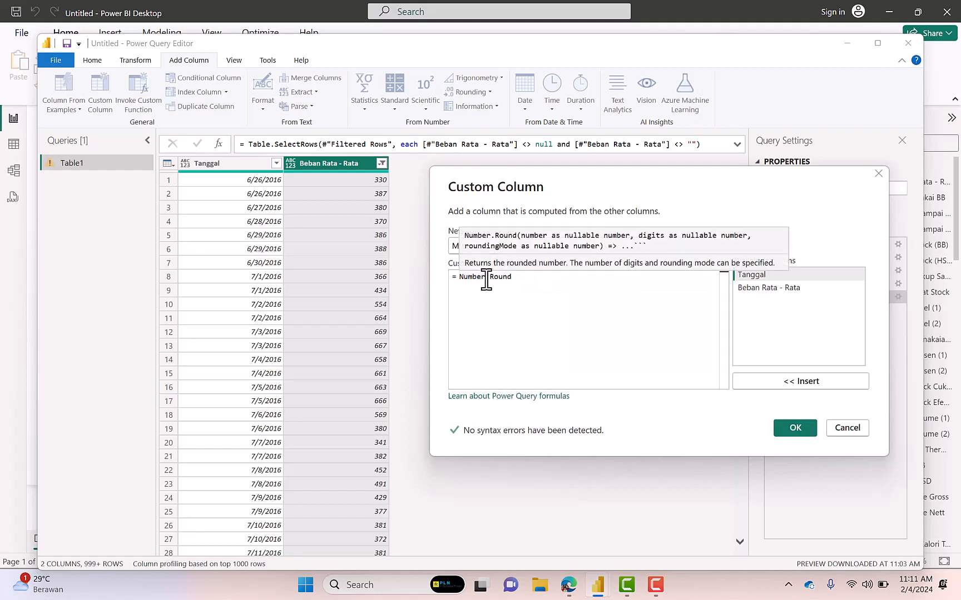
pyautogui.click(517, 278)
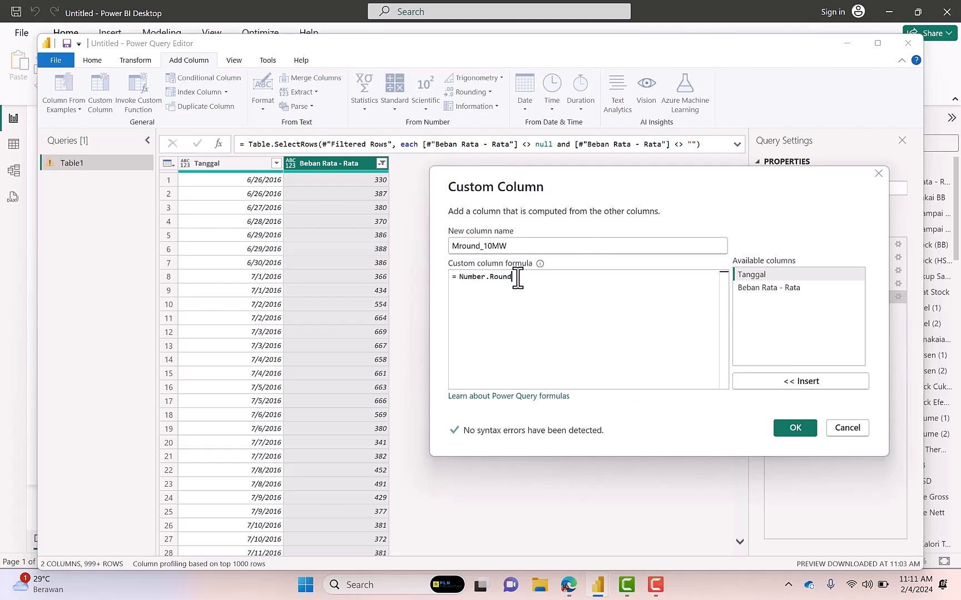
pyautogui.write('(')
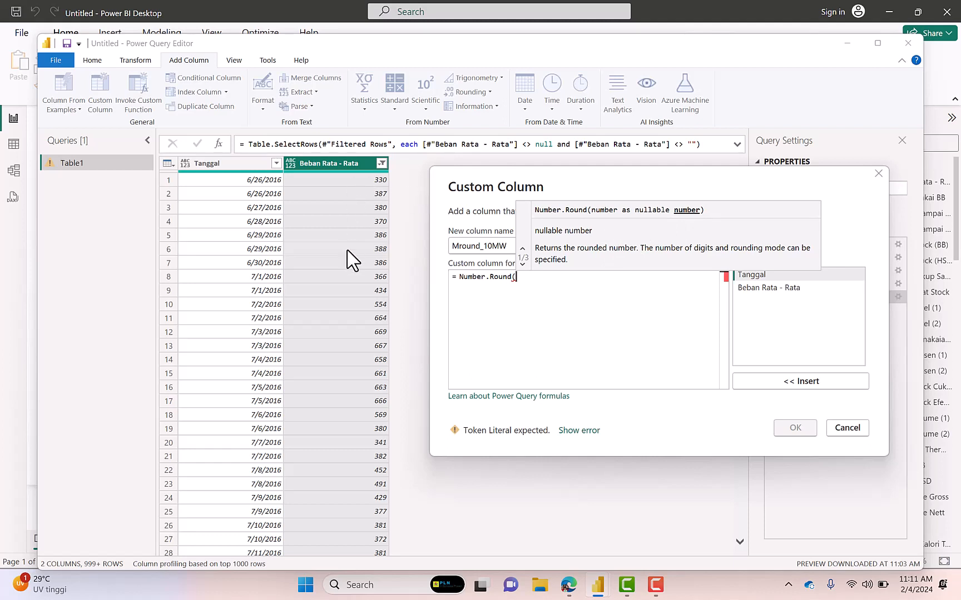
# Complete the formula as Number.Round([#"Beban Rata - Rata"]/10)*10 and create the custom column
pyautogui.click(769, 288)
pyautogui.doubleClick(769, 288)
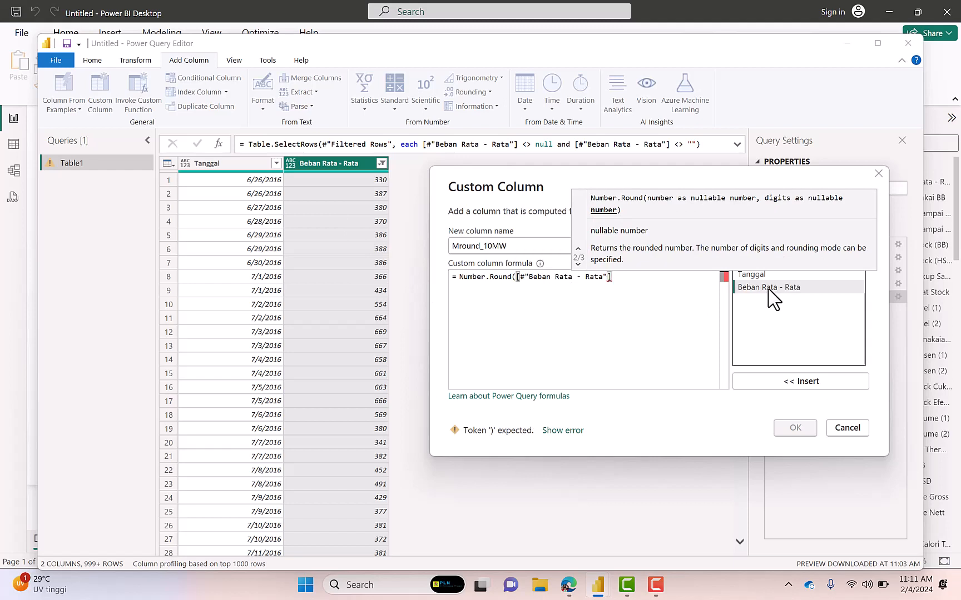
pyautogui.write('/10)*10')
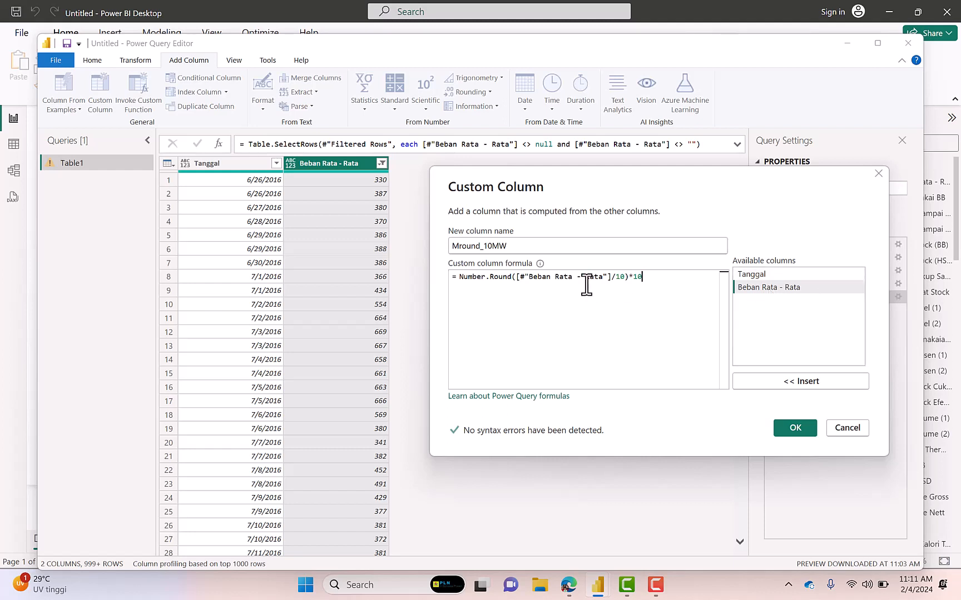
pyautogui.click(788, 431)
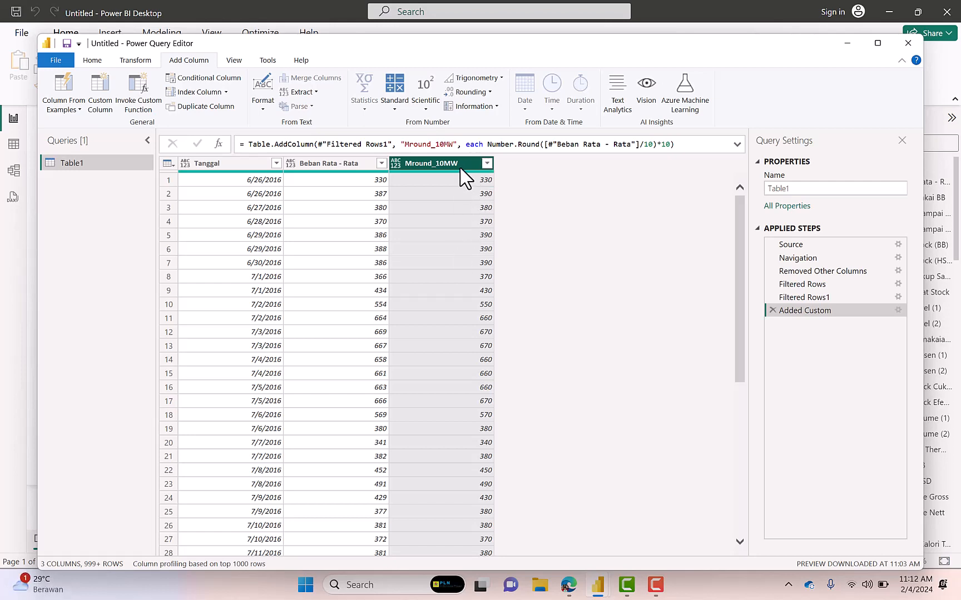
# Add a Year column extracted from the Tanggal dates
pyautogui.click(245, 164)
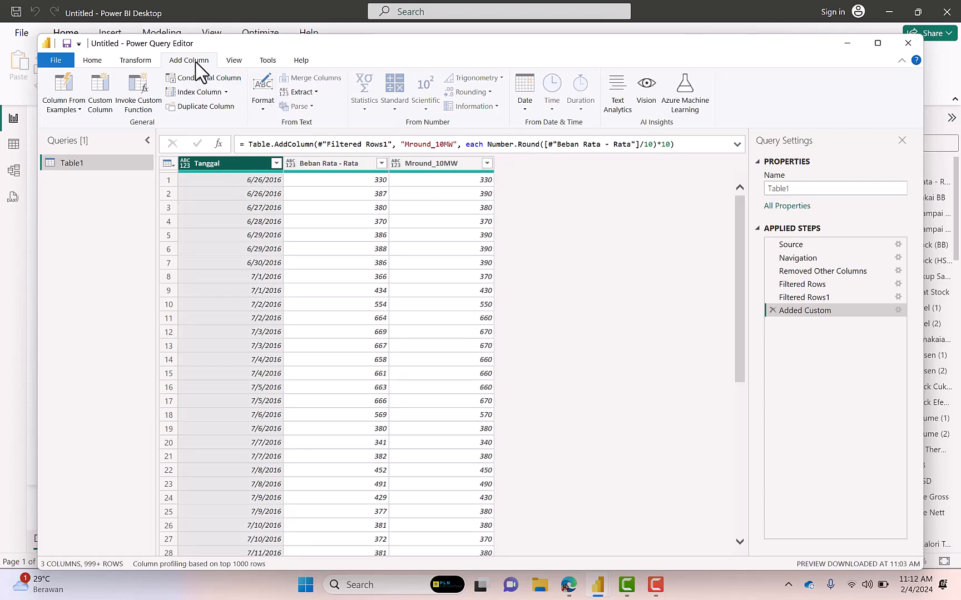
pyautogui.click(527, 111)
pyautogui.moveTo(548, 167)
pyautogui.click(649, 167)
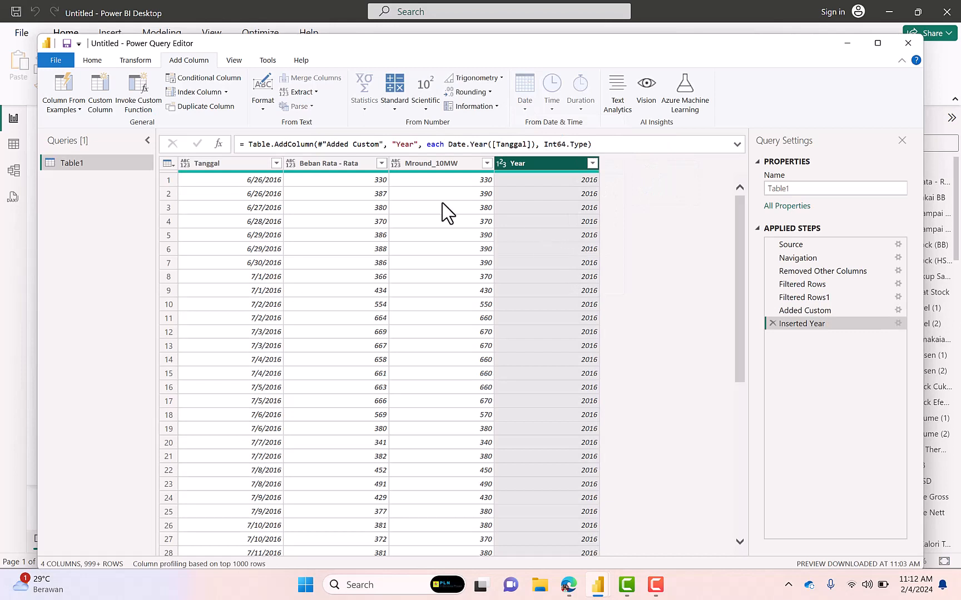
# Add a Month number column extracted from the Tanggal dates
pyautogui.click(238, 163)
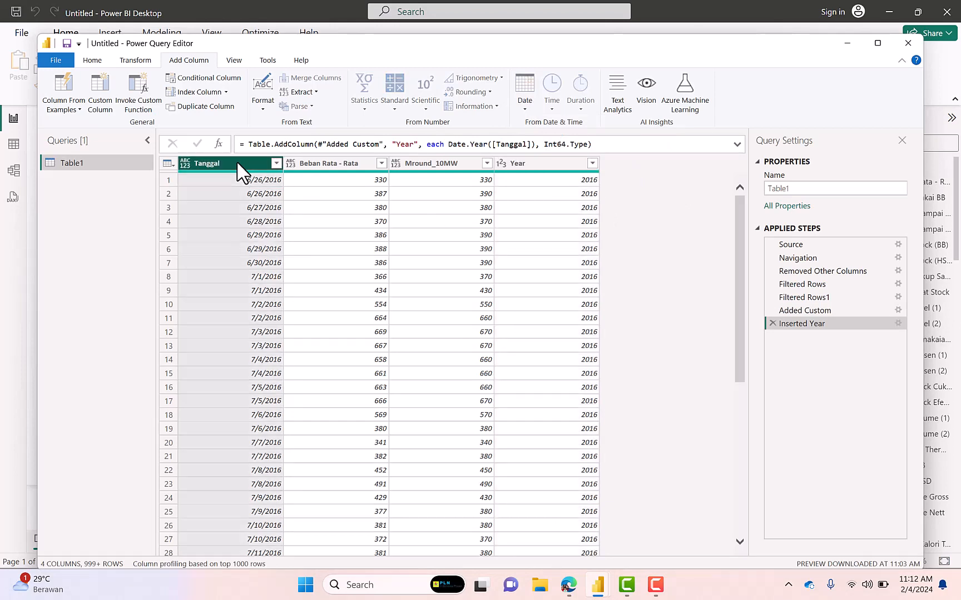
pyautogui.click(520, 111)
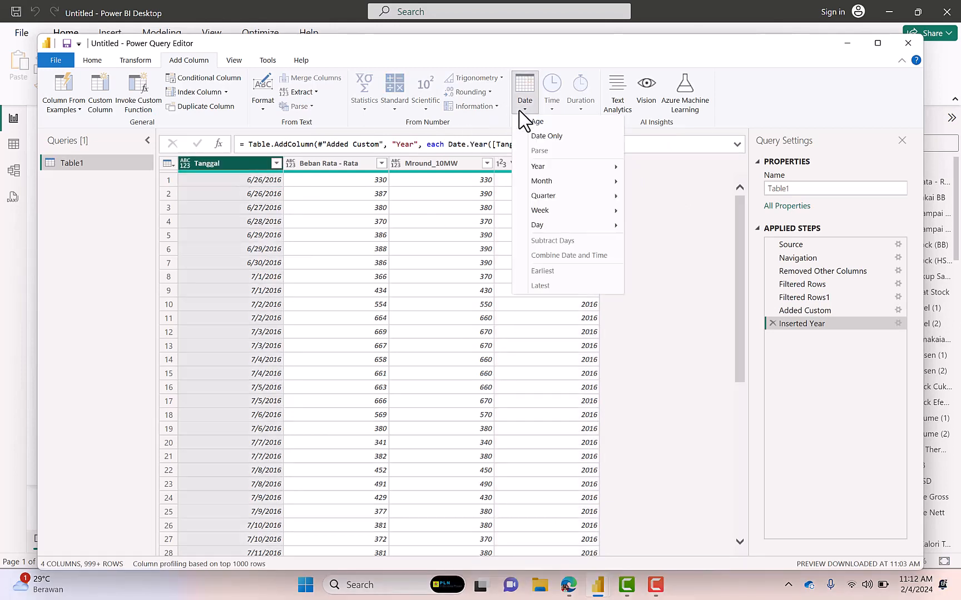
pyautogui.moveTo(553, 183)
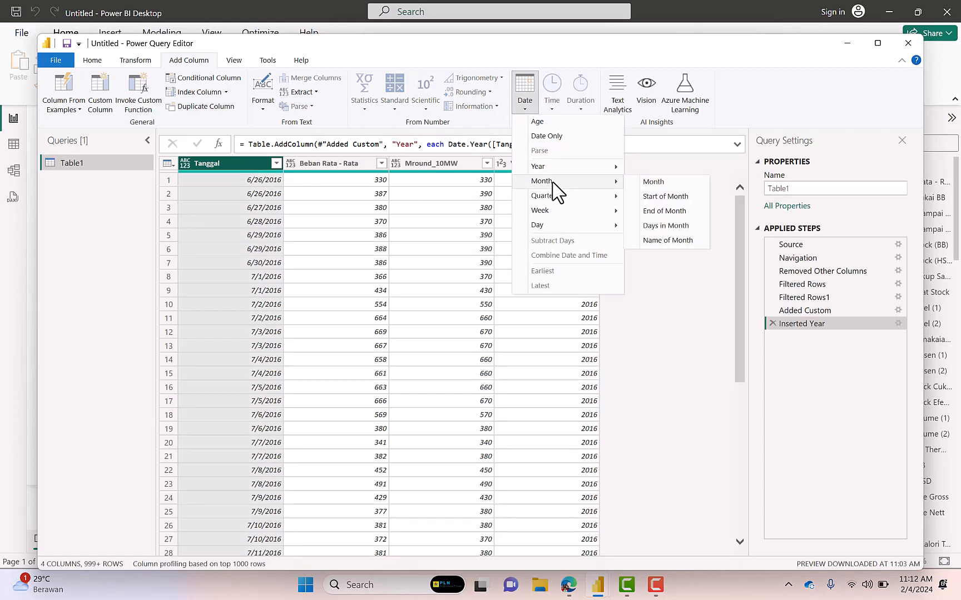
pyautogui.click(661, 186)
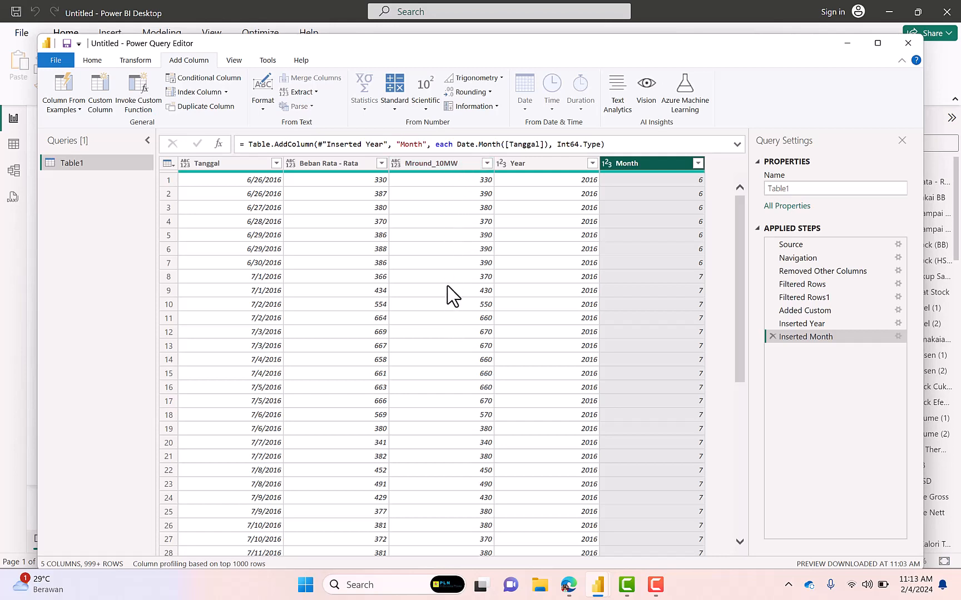
# Create a reference query from Table1 and rename it TblBeban
pyautogui.rightClick(105, 161)
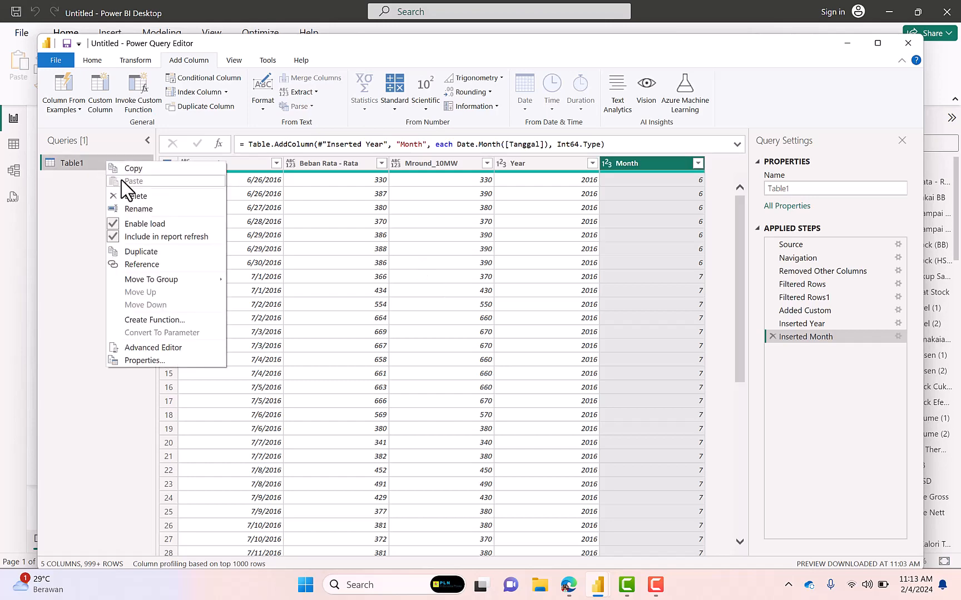
pyautogui.click(142, 264)
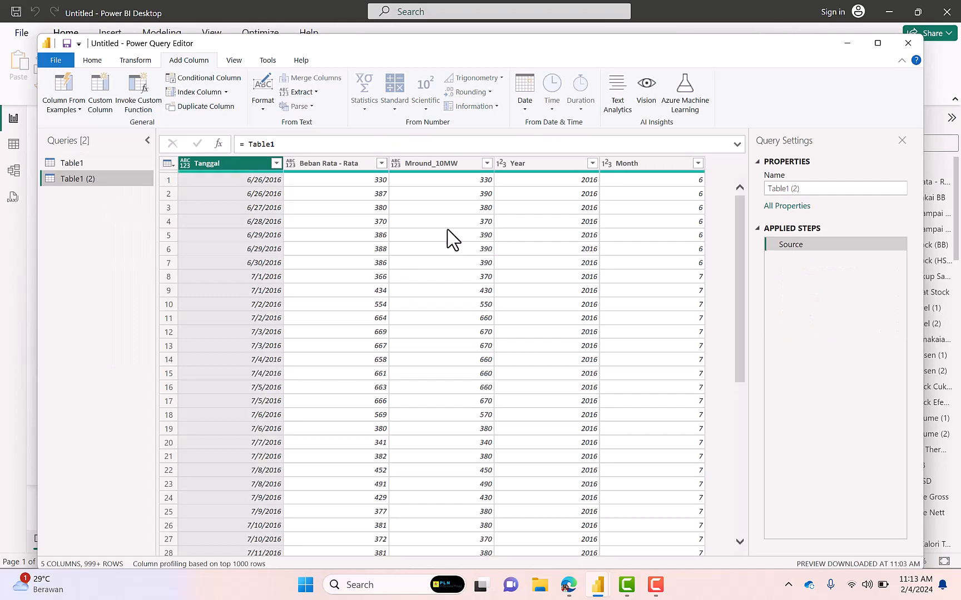
pyautogui.click(804, 189)
pyautogui.moveTo(804, 190); pyautogui.dragTo(738, 197)
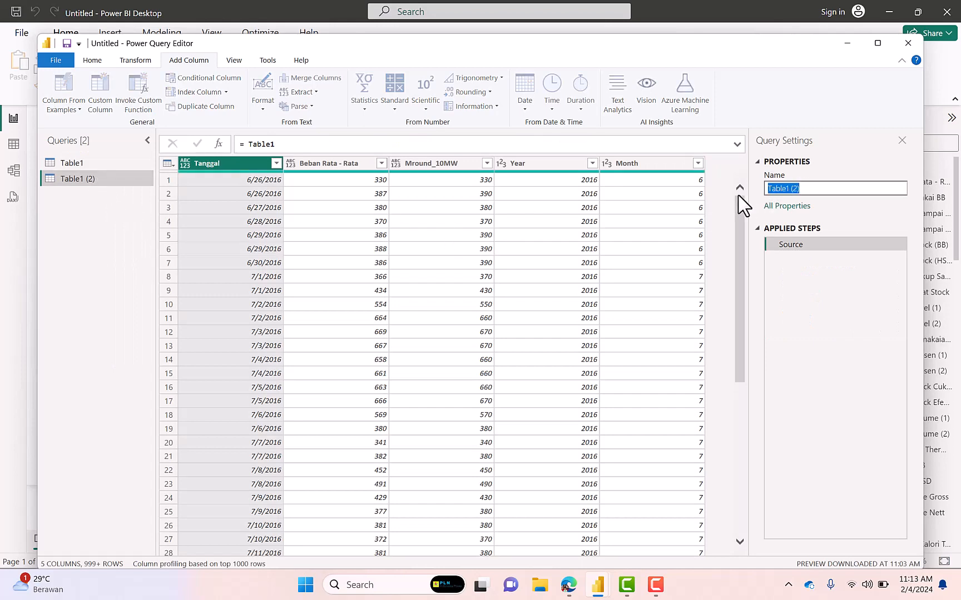
pyautogui.write('TblBeban')
pyautogui.press('Return')
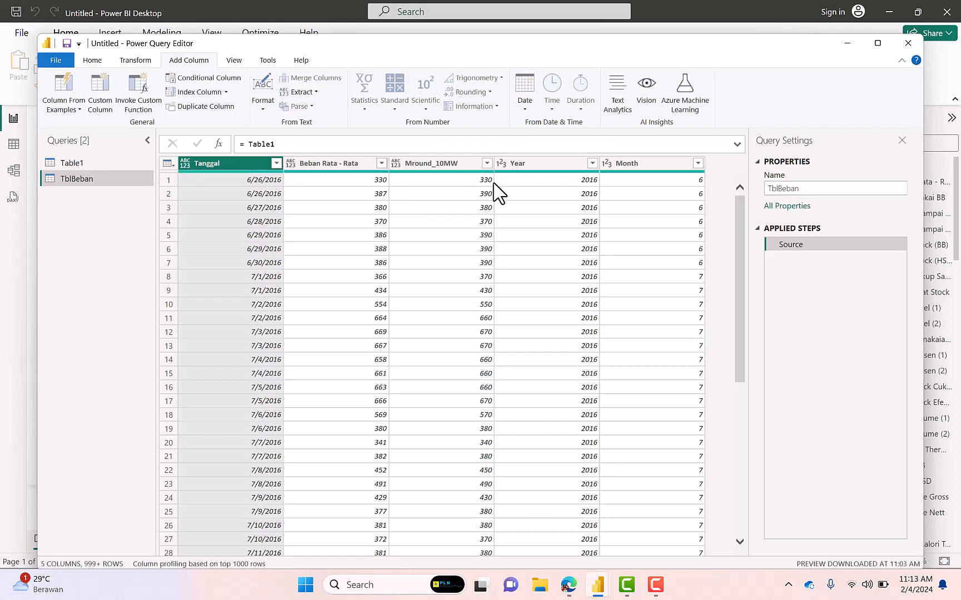
# Keep only the Mround_10MW column in TblBeban and remove its duplicate values
pyautogui.click(441, 164)
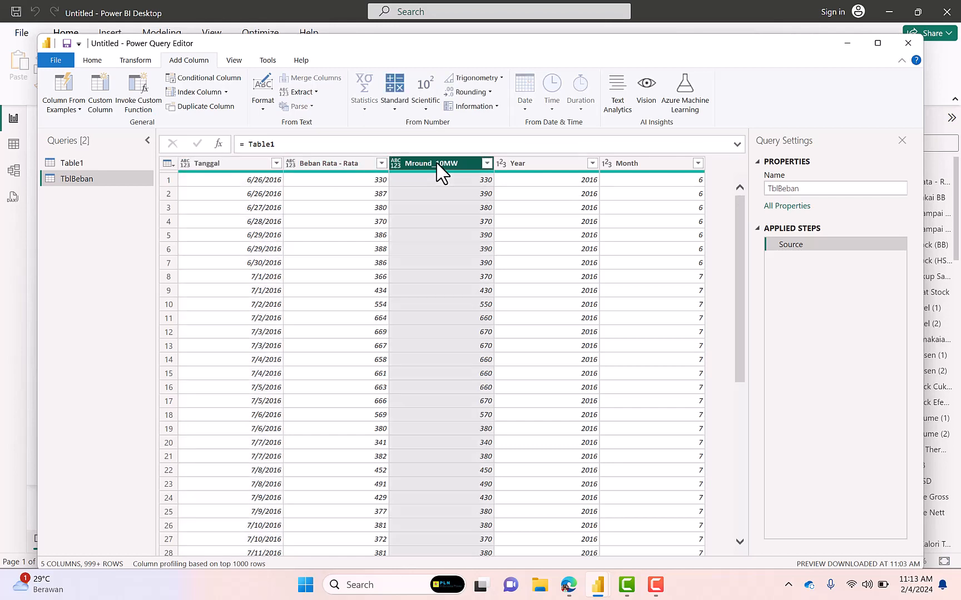
pyautogui.rightClick(436, 163)
pyautogui.click(464, 198)
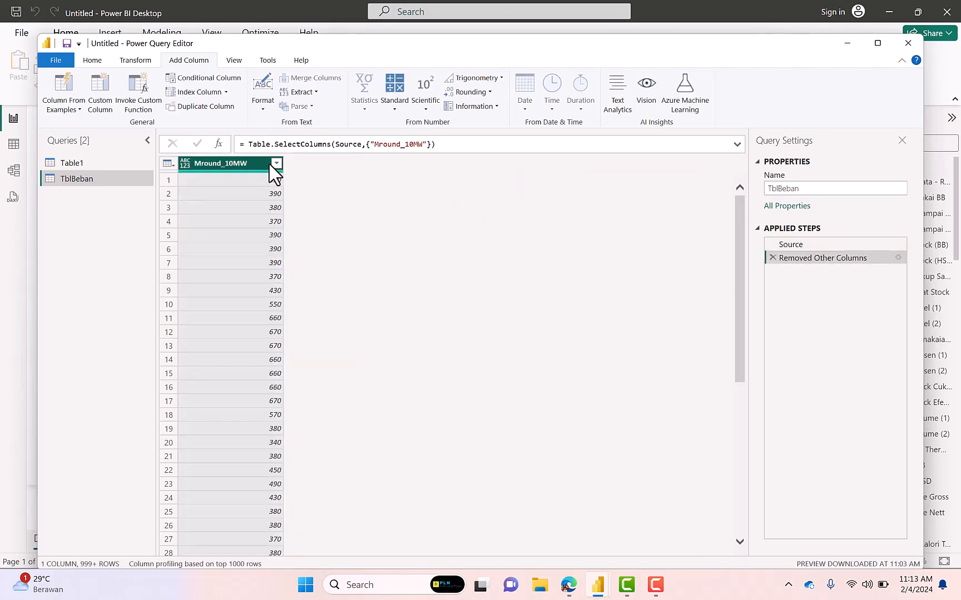
pyautogui.rightClick(261, 165)
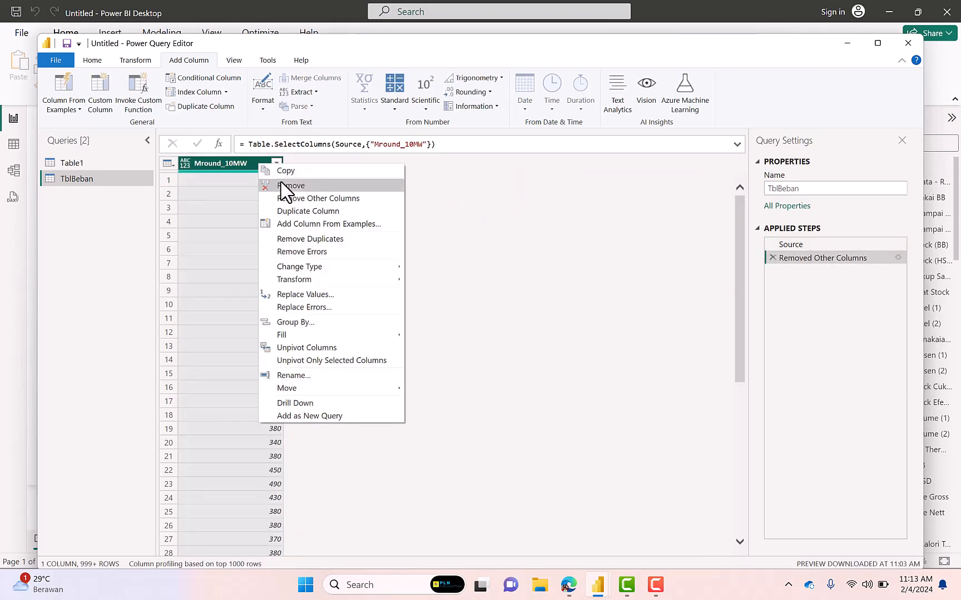
pyautogui.click(295, 239)
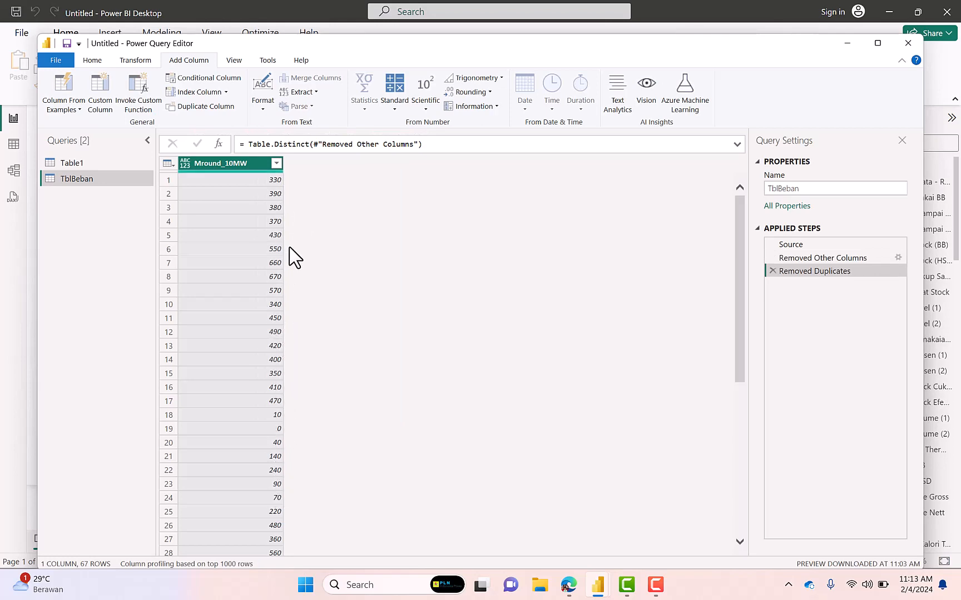
# Filter the value 0 out of Mround_10MW in TblBeban, and close the query editor applying the changes
pyautogui.click(277, 163)
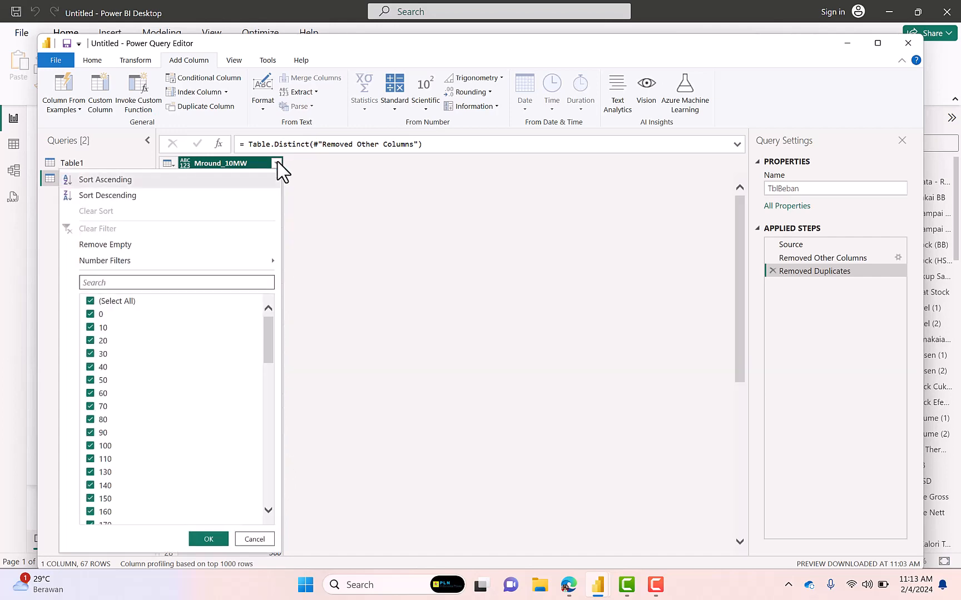
pyautogui.click(91, 315)
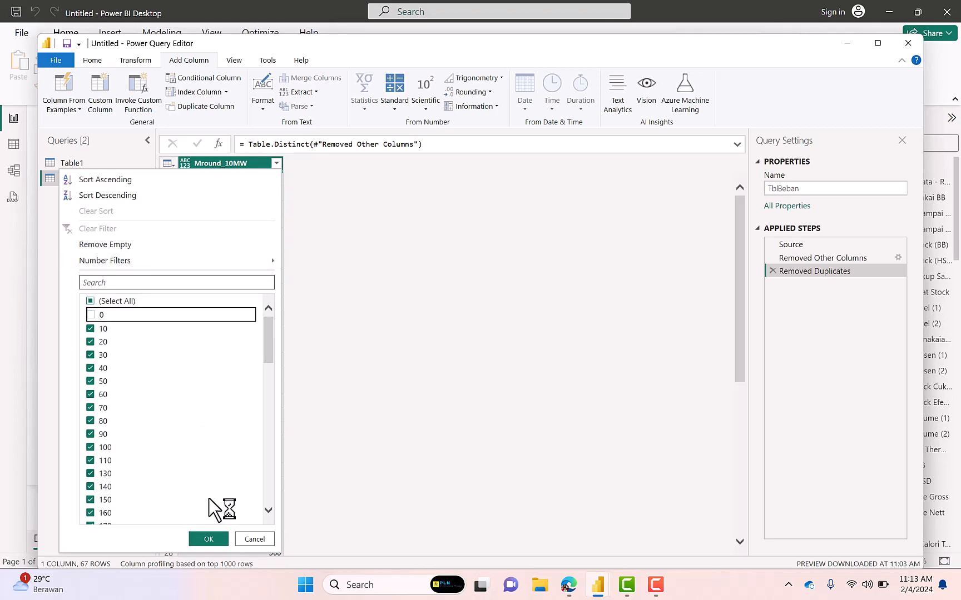
pyautogui.click(208, 539)
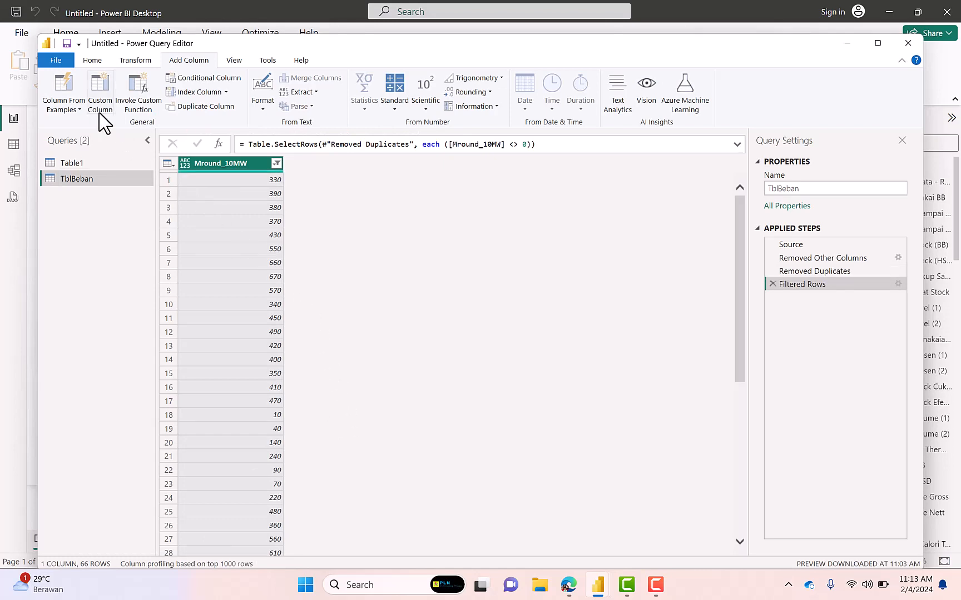
pyautogui.click(92, 60)
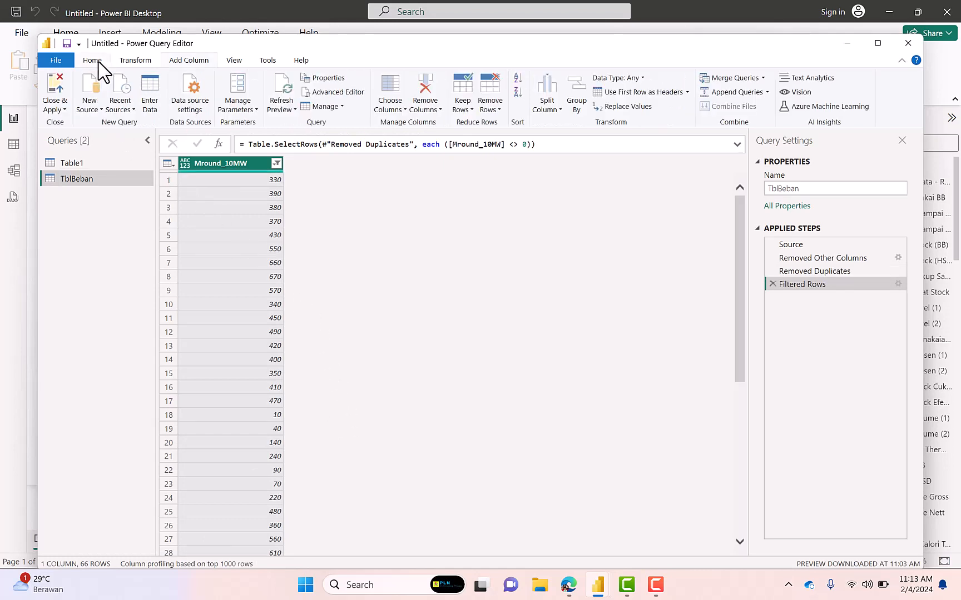
pyautogui.click(55, 95)
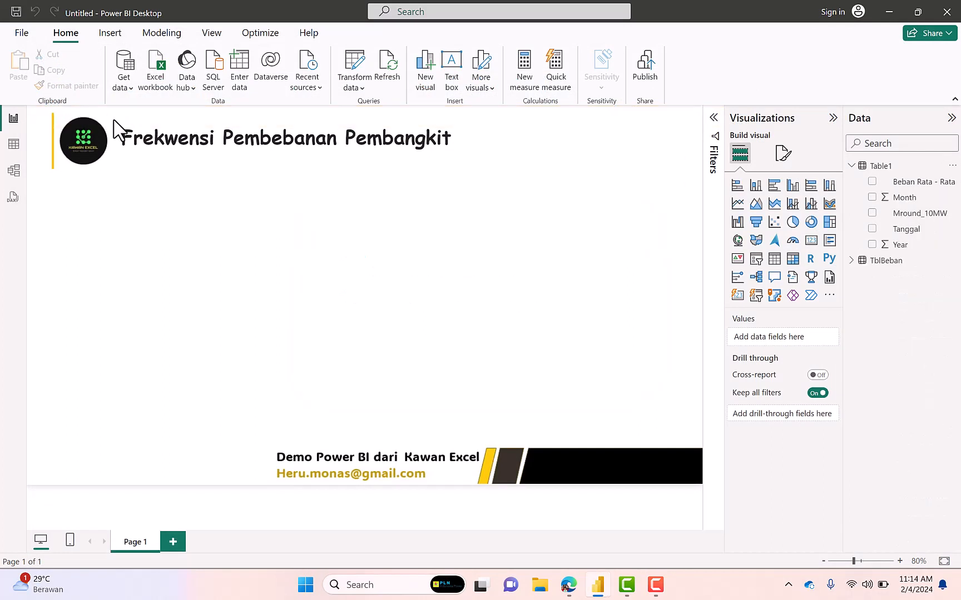
# Separate and resize the table cards in the model, and relate Table1 to TblBeban through their Mround_10MW columns
pyautogui.click(13, 171)
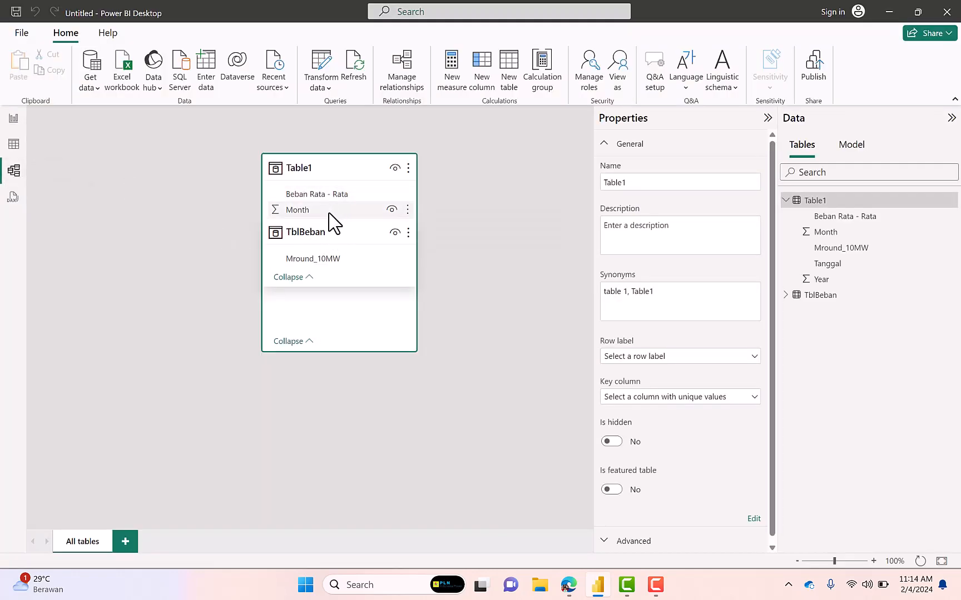
pyautogui.moveTo(325, 165); pyautogui.dragTo(164, 184)
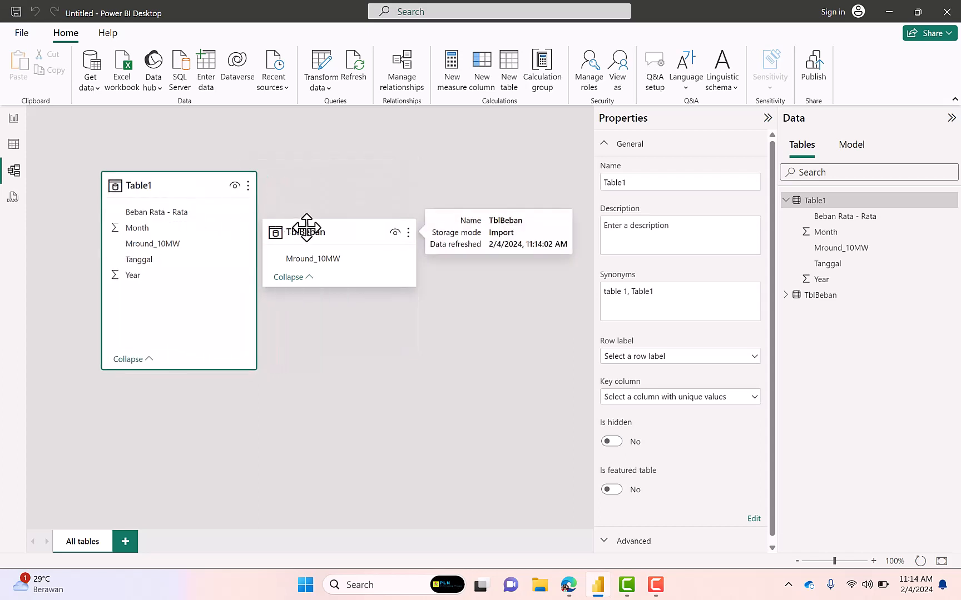
pyautogui.moveTo(305, 227); pyautogui.dragTo(381, 198)
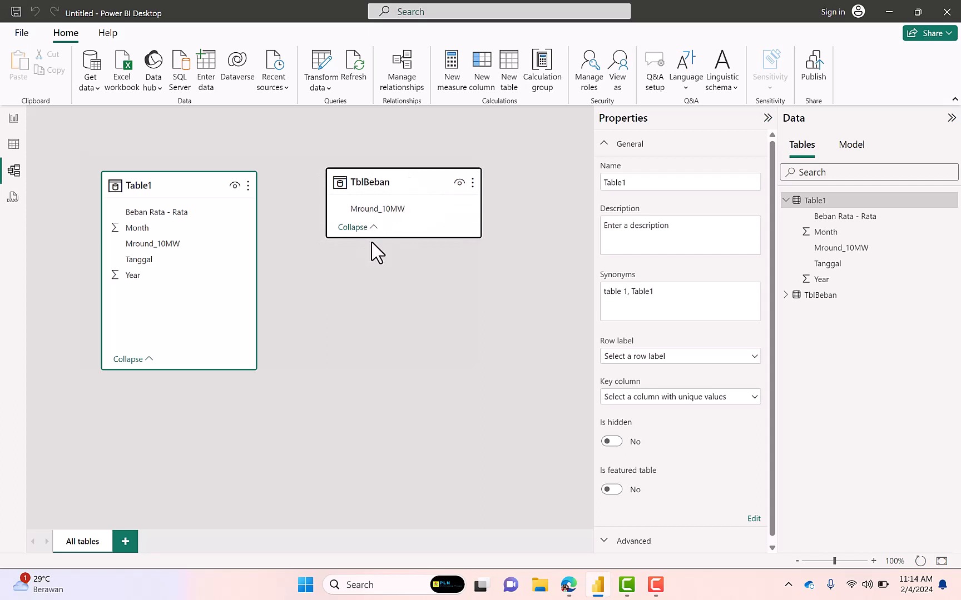
pyautogui.moveTo(372, 238); pyautogui.dragTo(372, 297)
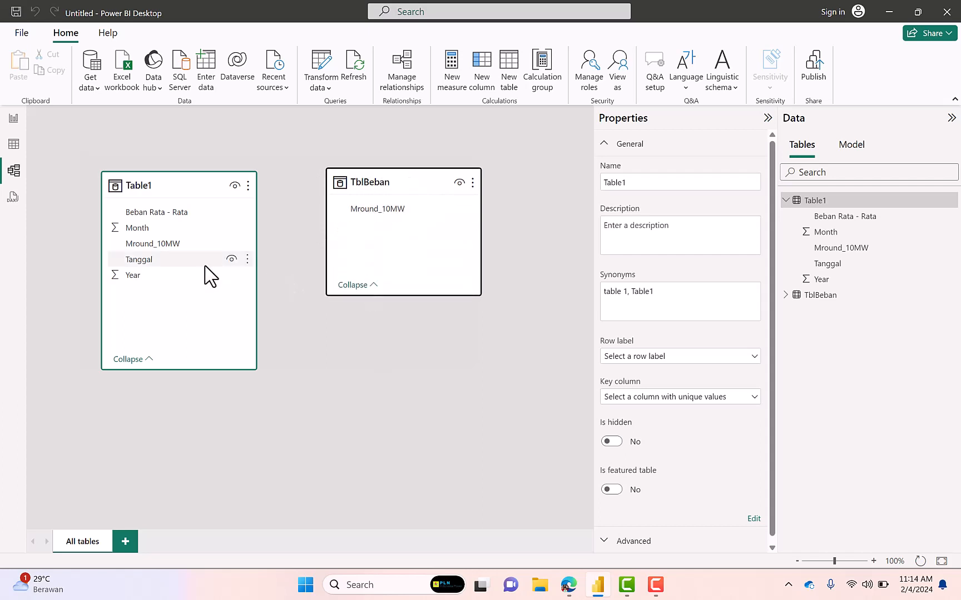
pyautogui.moveTo(176, 245); pyautogui.dragTo(366, 215)
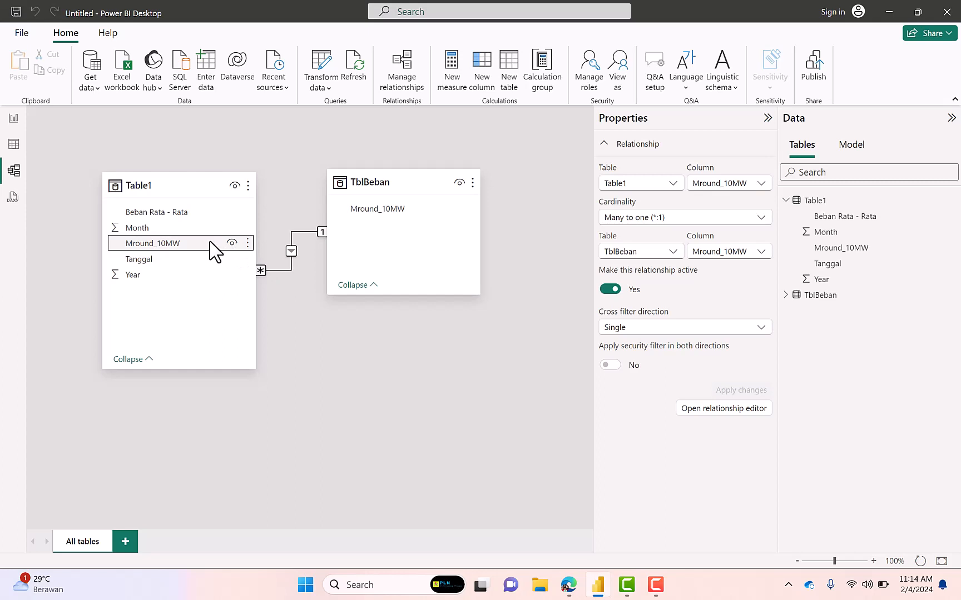
# Return to the report and start a new measure in Table1 named Jumlah dispatch
pyautogui.click(14, 118)
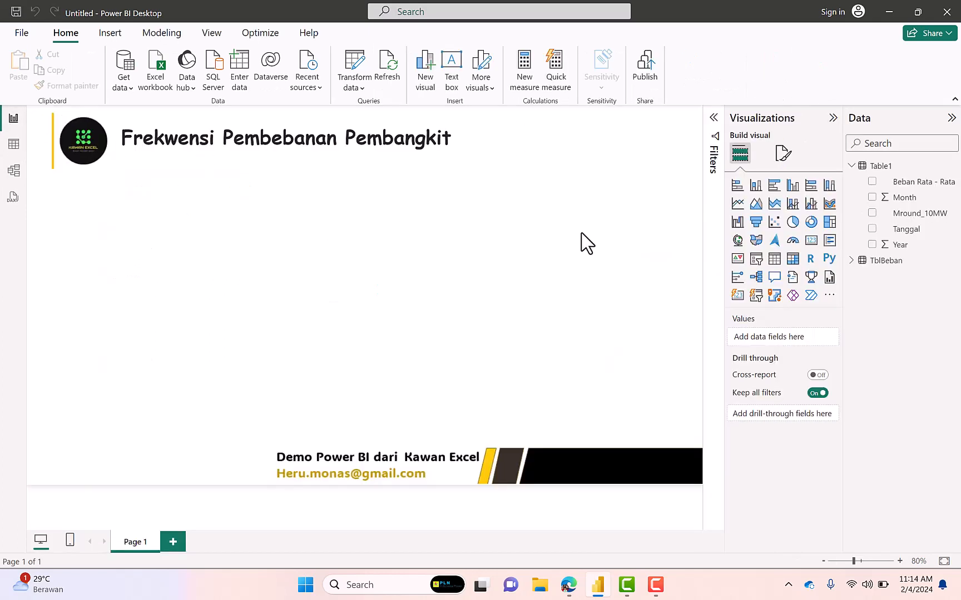
pyautogui.rightClick(877, 169)
pyautogui.click(831, 195)
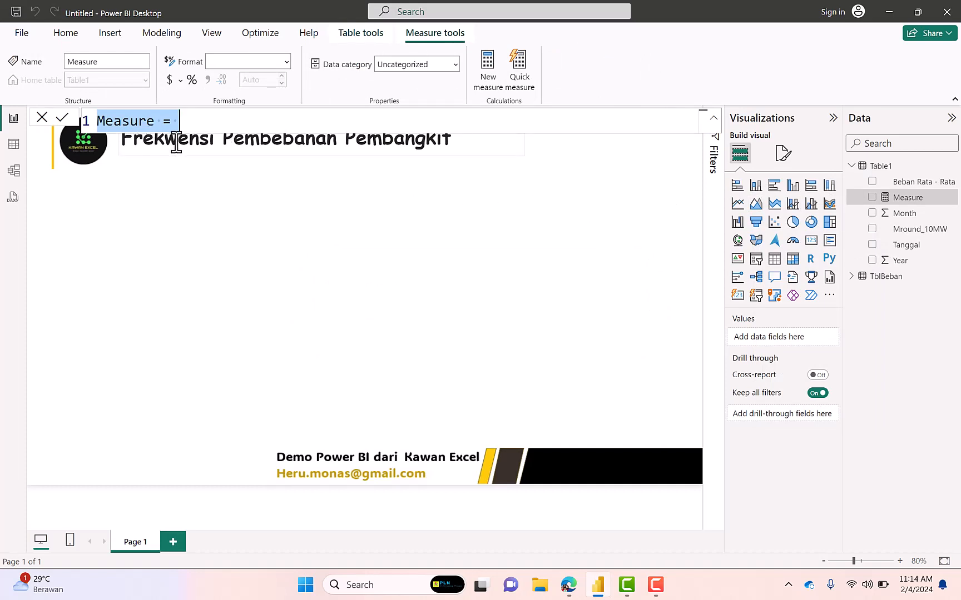
pyautogui.write('Jumlah')
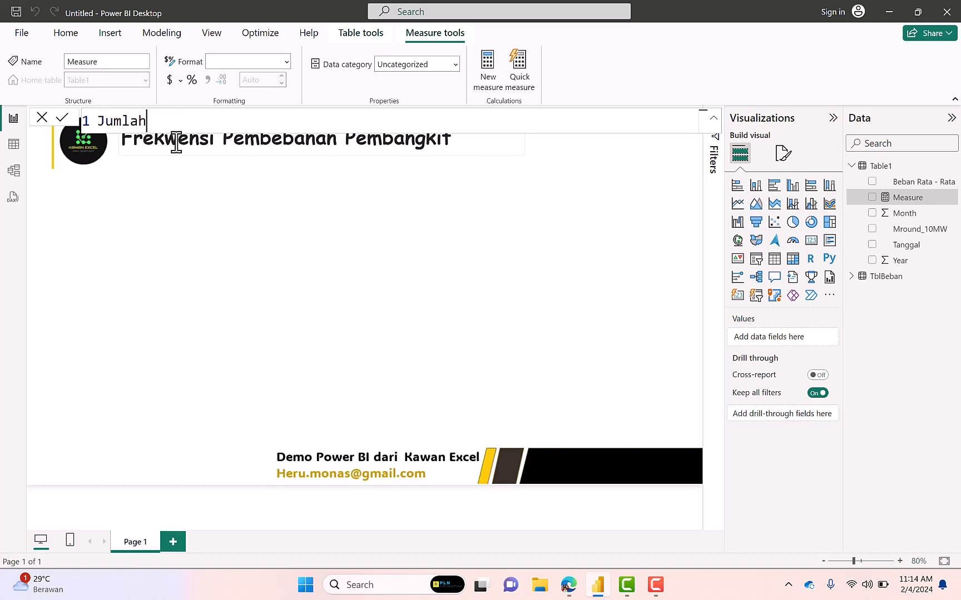
pyautogui.write(' dispatch =')
pyautogui.hotkey('shift', 'Return')
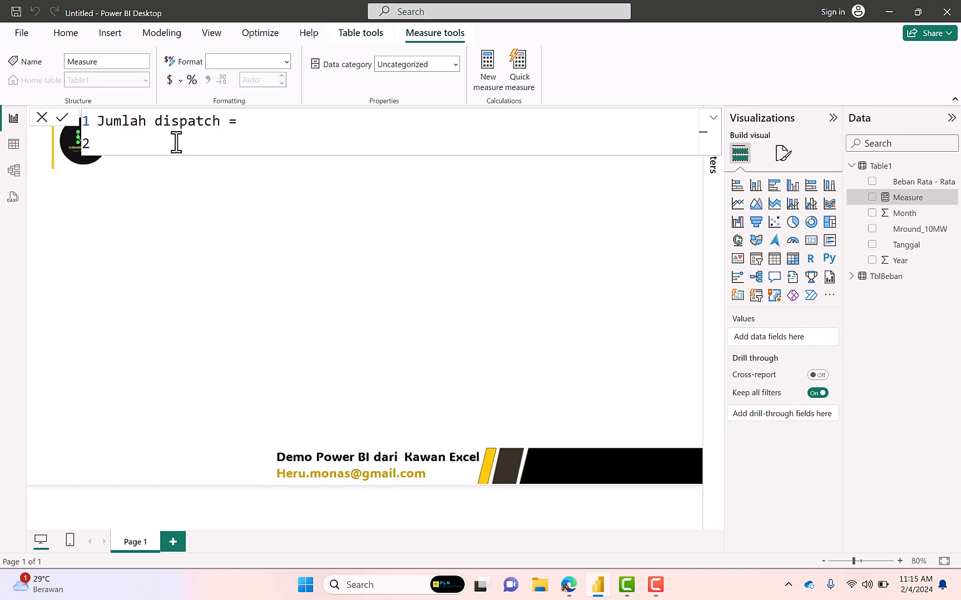
# Define the Jumlah dispatch measure as COUNTROWS(Table1) and save it
pyautogui.write('coun')
pyautogui.press('Down')
pyautogui.press('Down')
pyautogui.press('Down')
pyautogui.press('Down')
pyautogui.press('Tab')
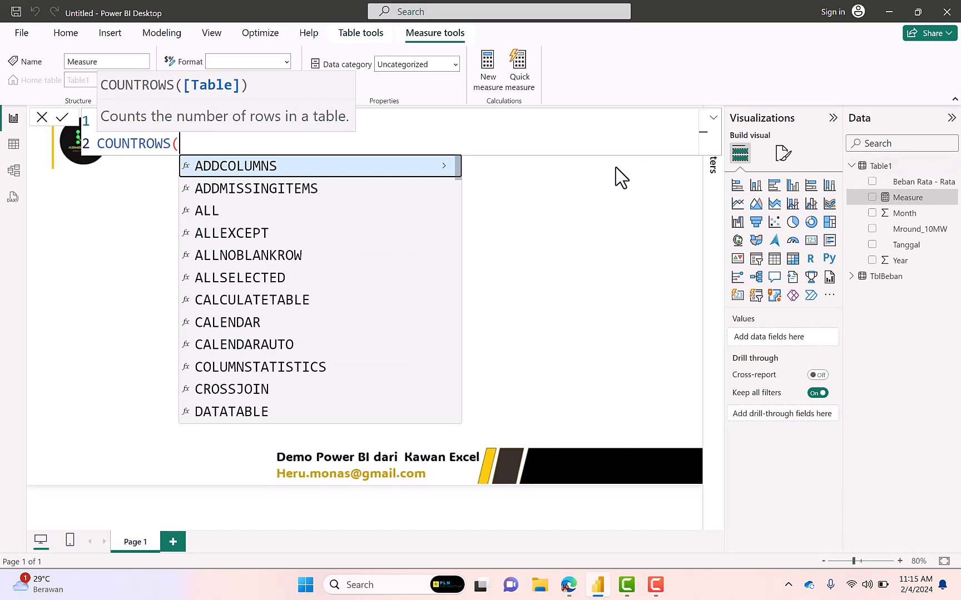
pyautogui.write('Tab')
pyautogui.press('Tab')
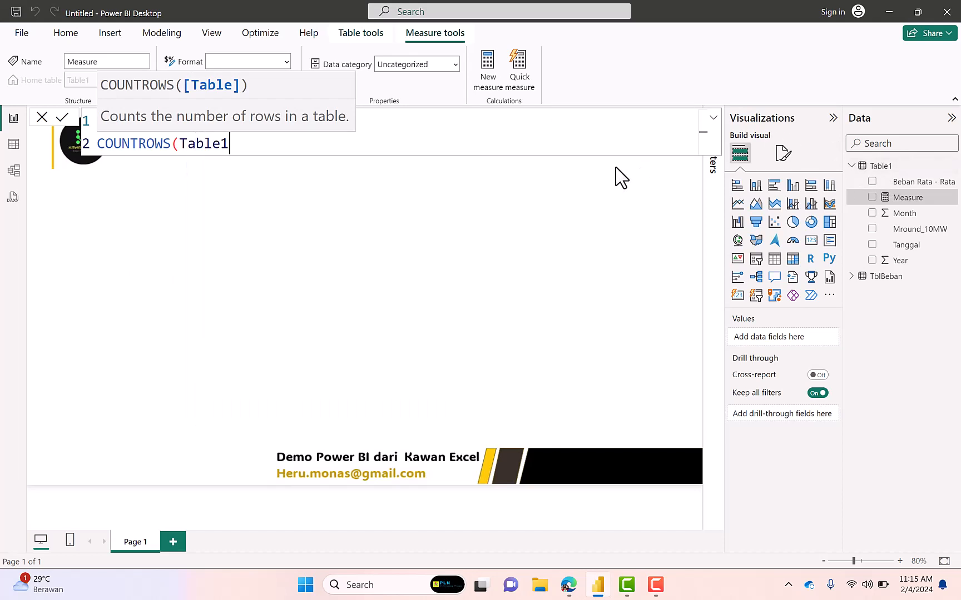
pyautogui.write(')')
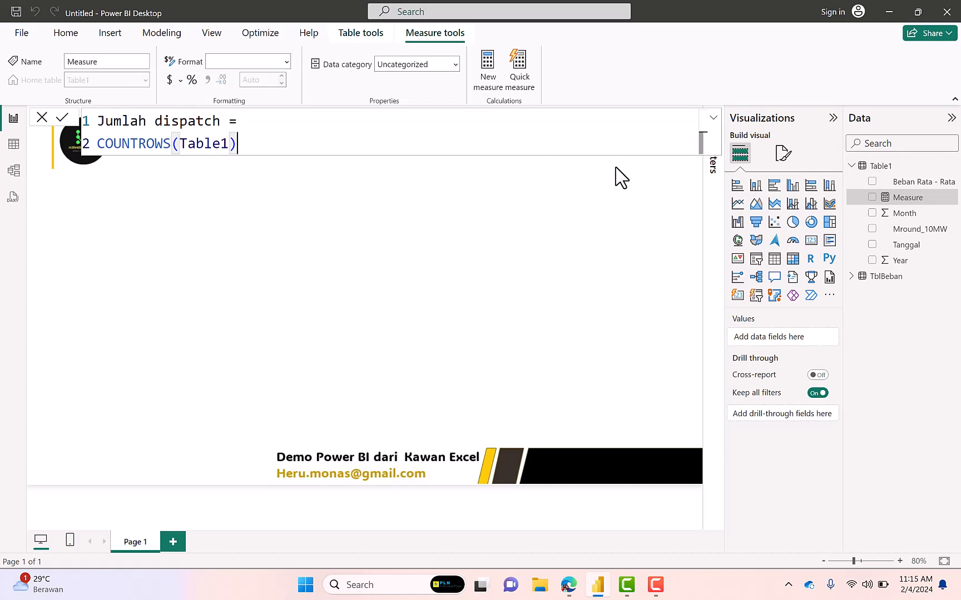
pyautogui.press('Return')
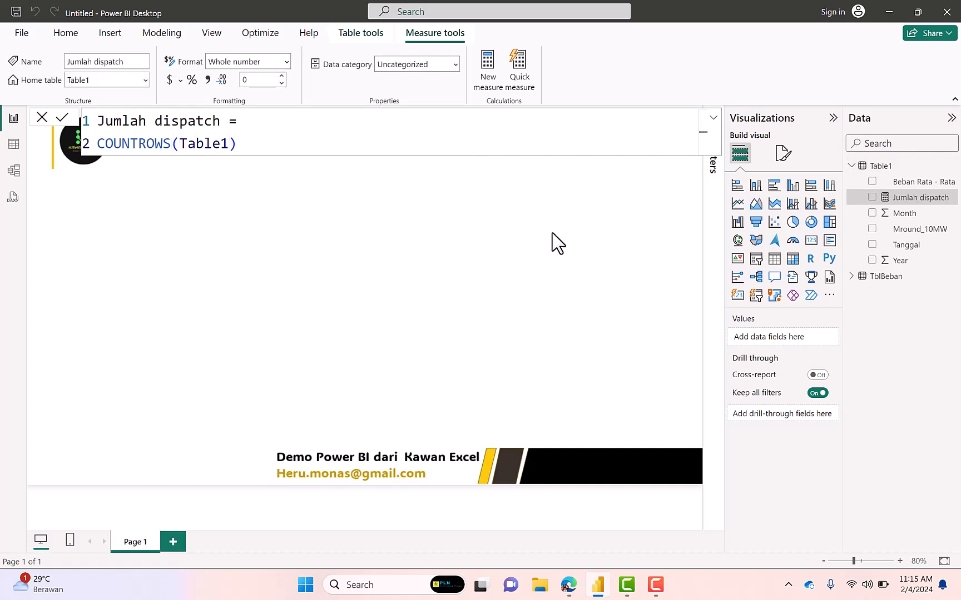
# Insert a clustered column chart with TblBeban's Mround_10MW on the X-axis and Jumlah dispatch on the Y-axis
pyautogui.click(793, 186)
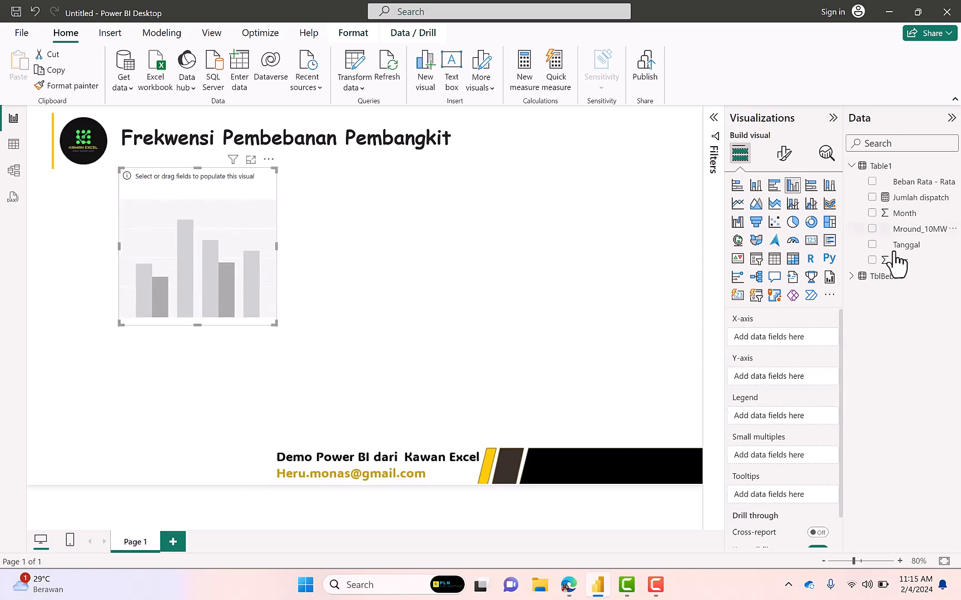
pyautogui.click(852, 278)
pyautogui.moveTo(905, 296); pyautogui.dragTo(801, 340)
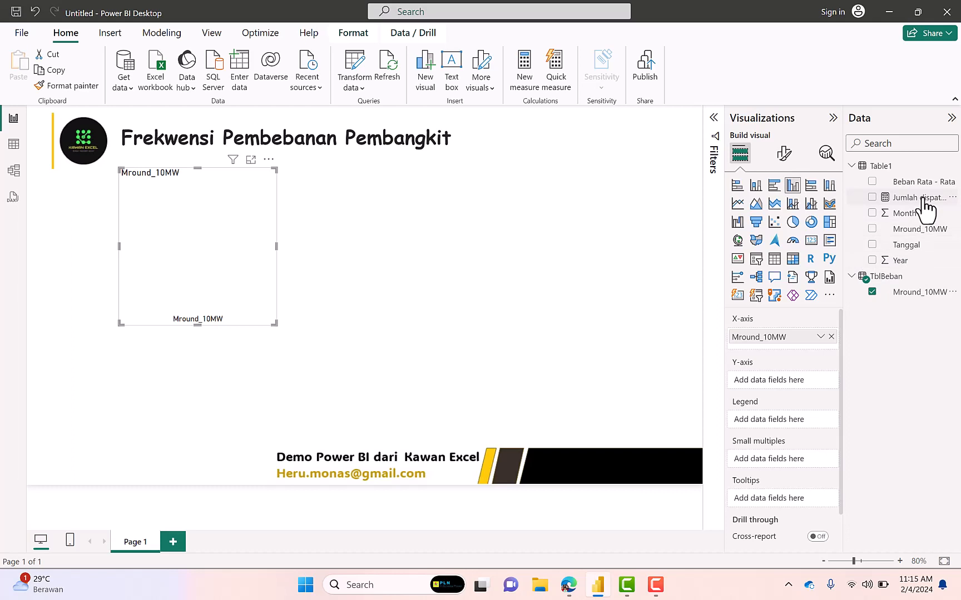
pyautogui.moveTo(924, 201); pyautogui.dragTo(810, 383)
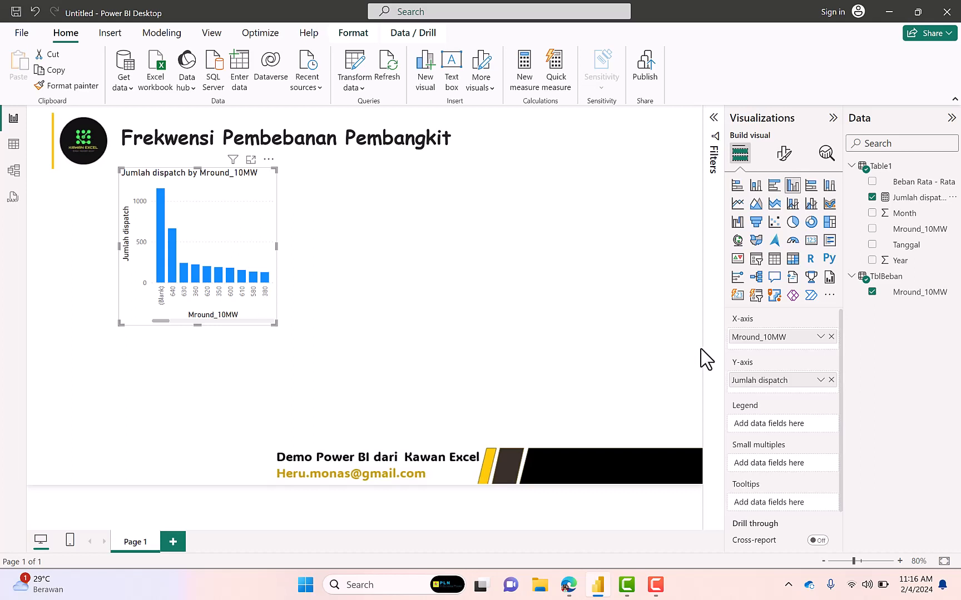
# Enlarge the column chart to about two and a half times its width and one and a half times its height
pyautogui.moveTo(275, 323); pyautogui.dragTo(476, 398)
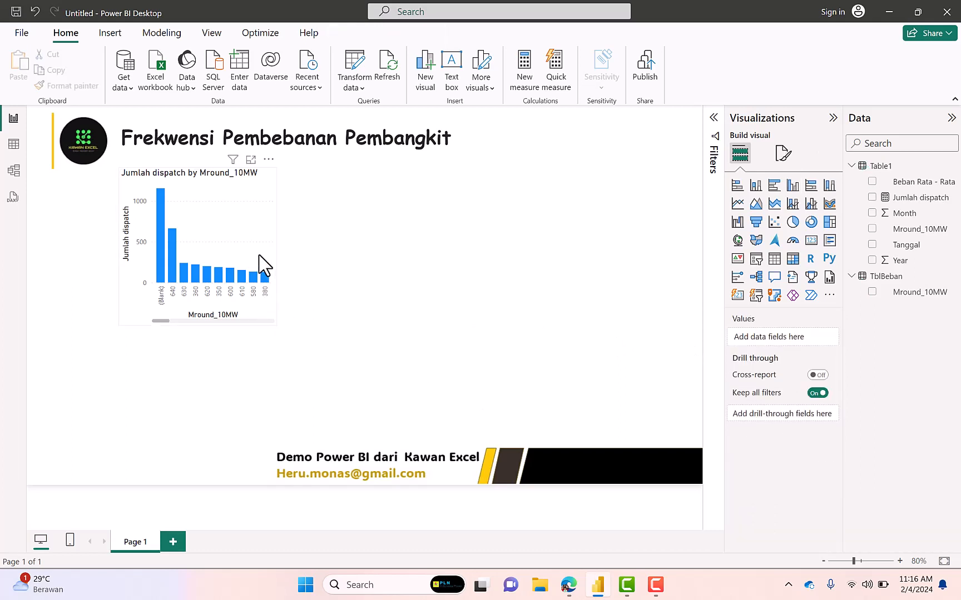
pyautogui.click(264, 265)
pyautogui.moveTo(276, 324); pyautogui.dragTo(534, 403)
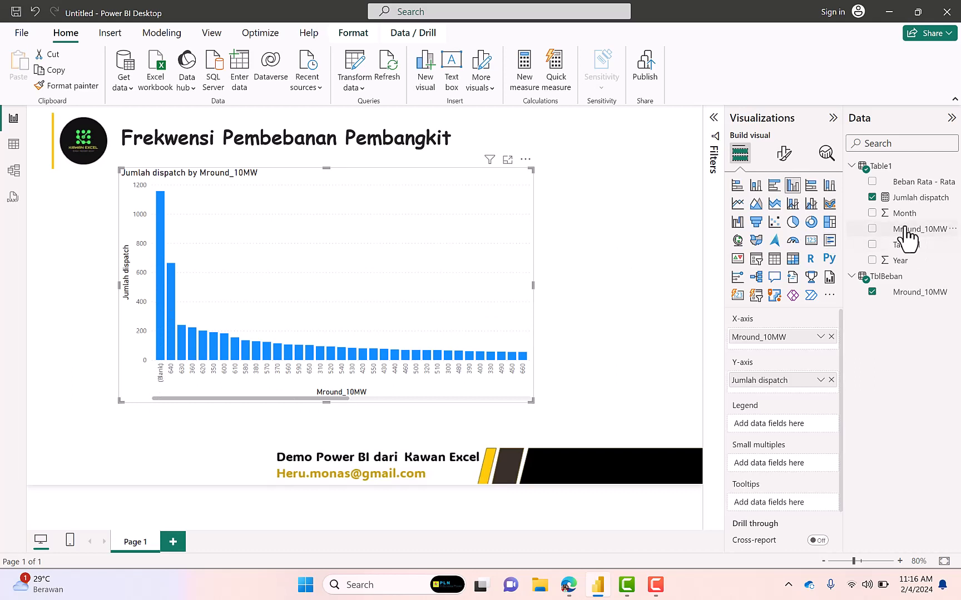
# Redefine the Jumlah dispatch measure as COUNTROWS(VALUES(Table1[Mround_10MW])) and save it
pyautogui.click(913, 199)
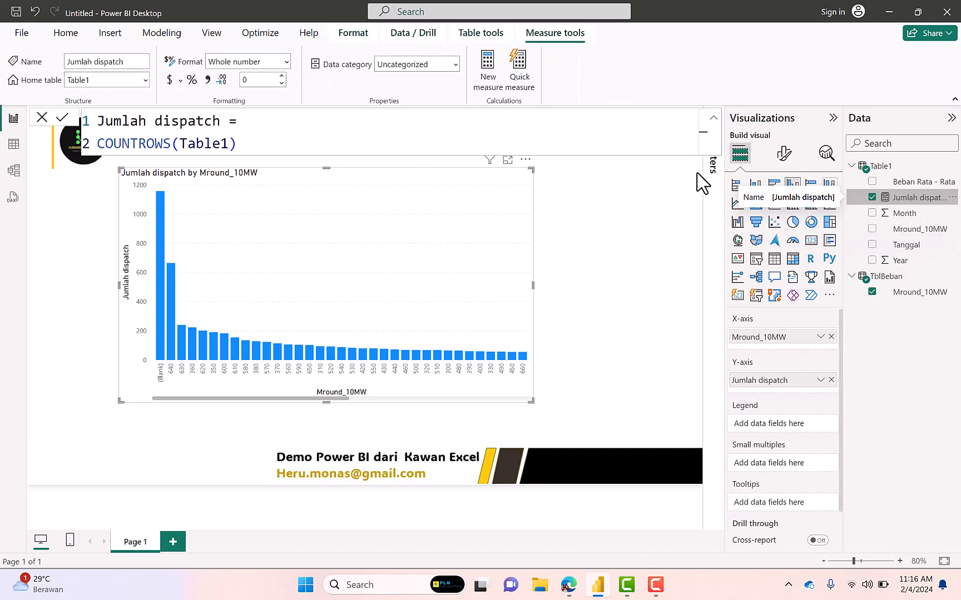
pyautogui.doubleClick(182, 144)
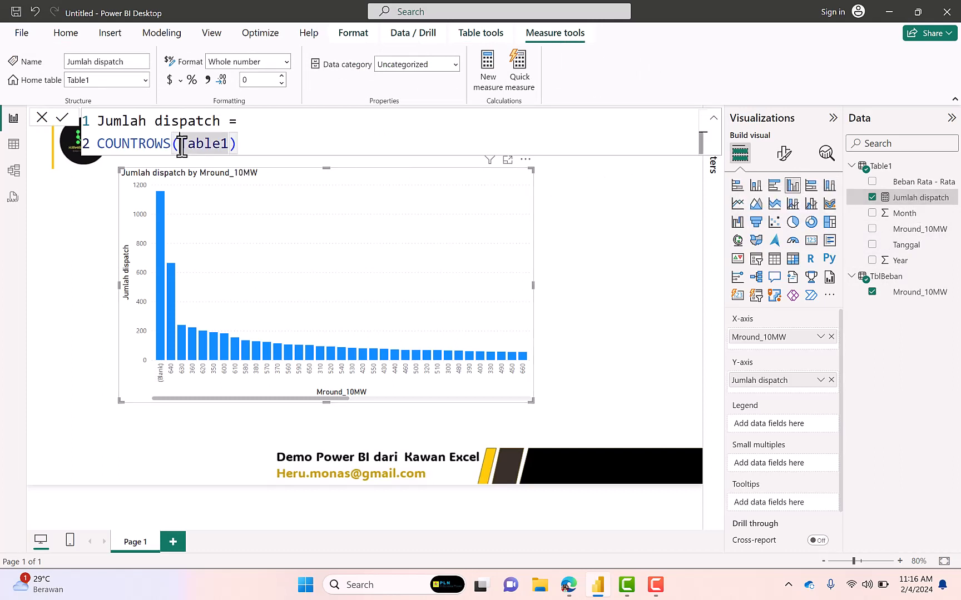
pyautogui.write('Valu')
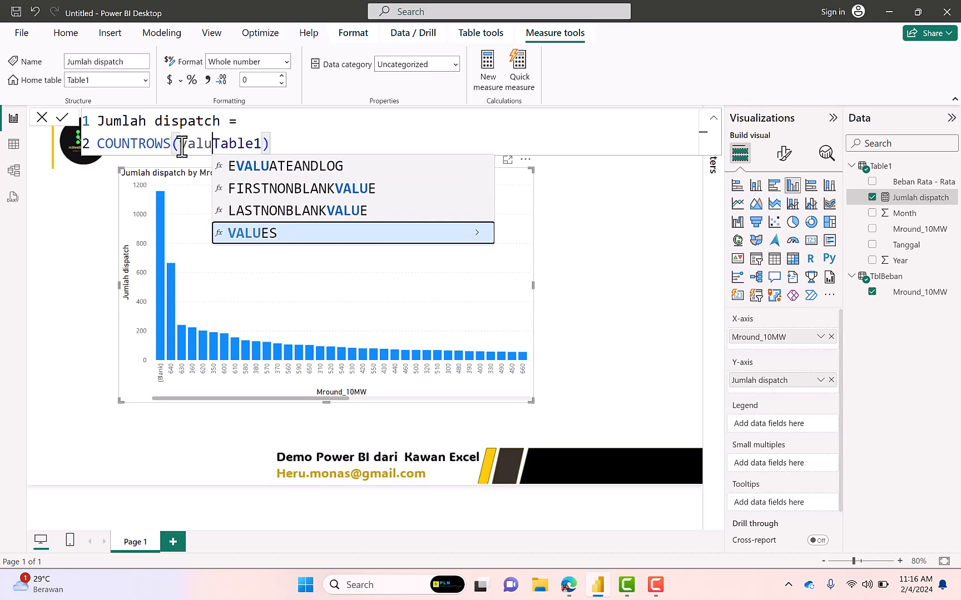
pyautogui.press('Tab')
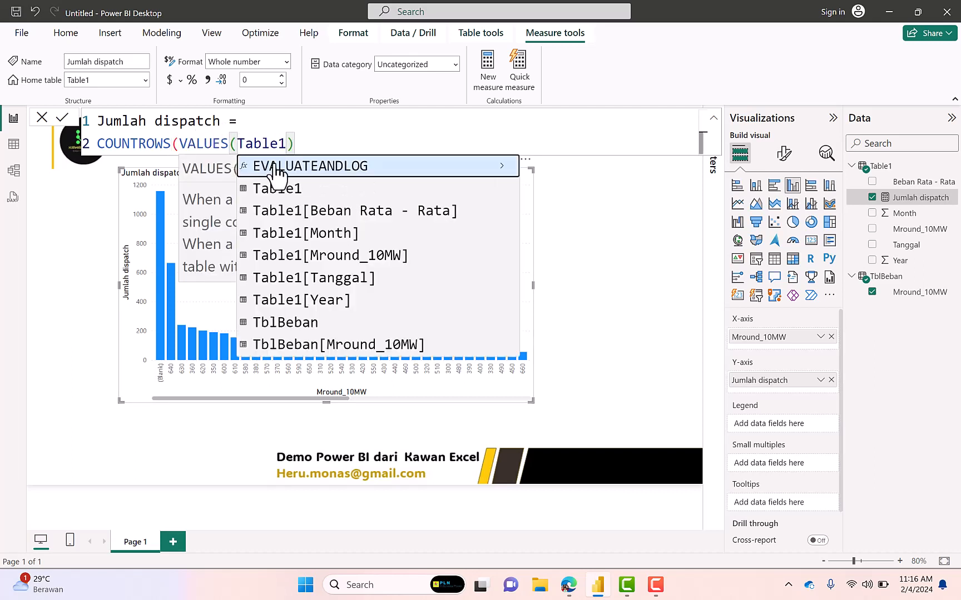
pyautogui.click(287, 149)
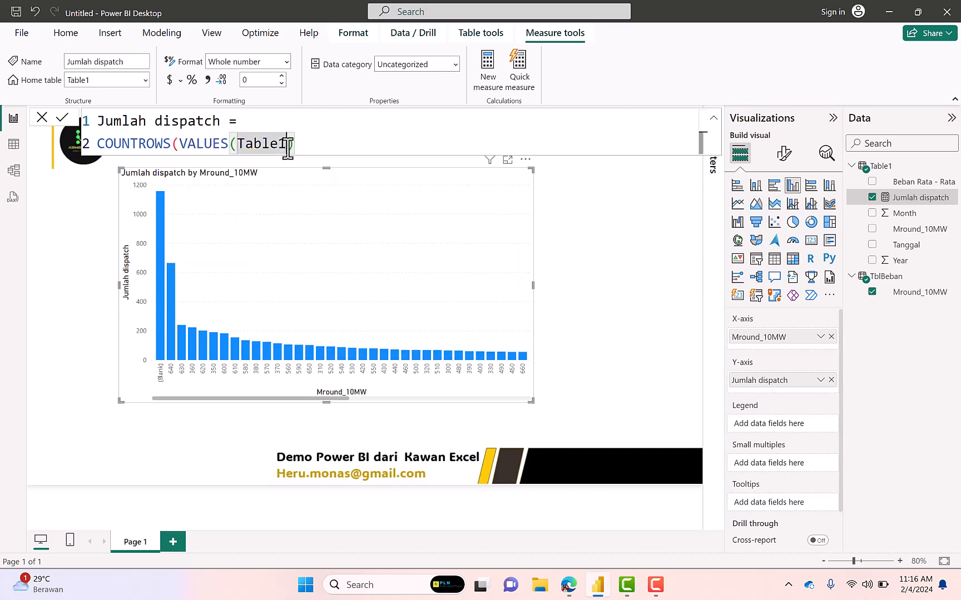
pyautogui.write('[')
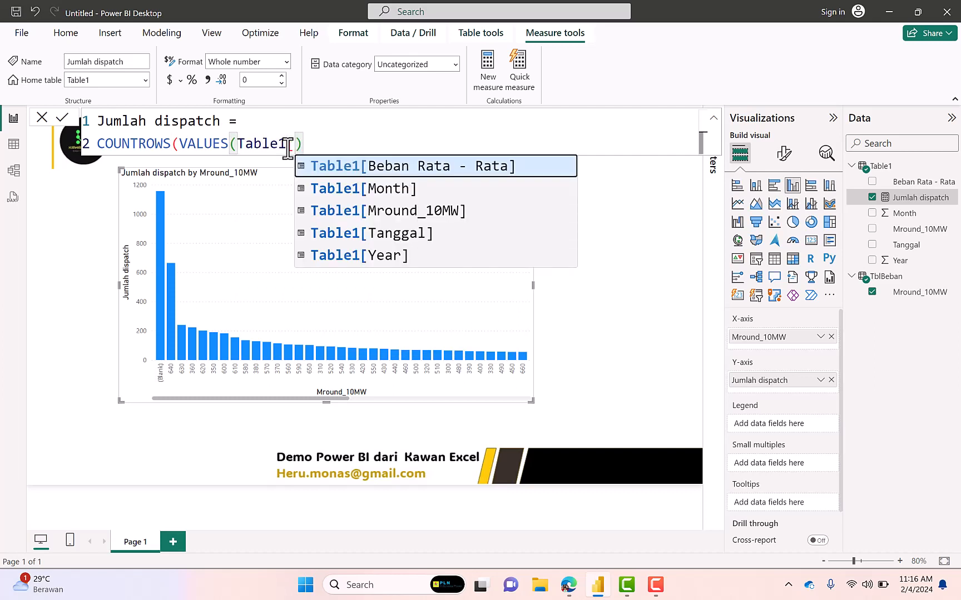
pyautogui.press('Down')
pyautogui.press('Down')
pyautogui.press('Tab')
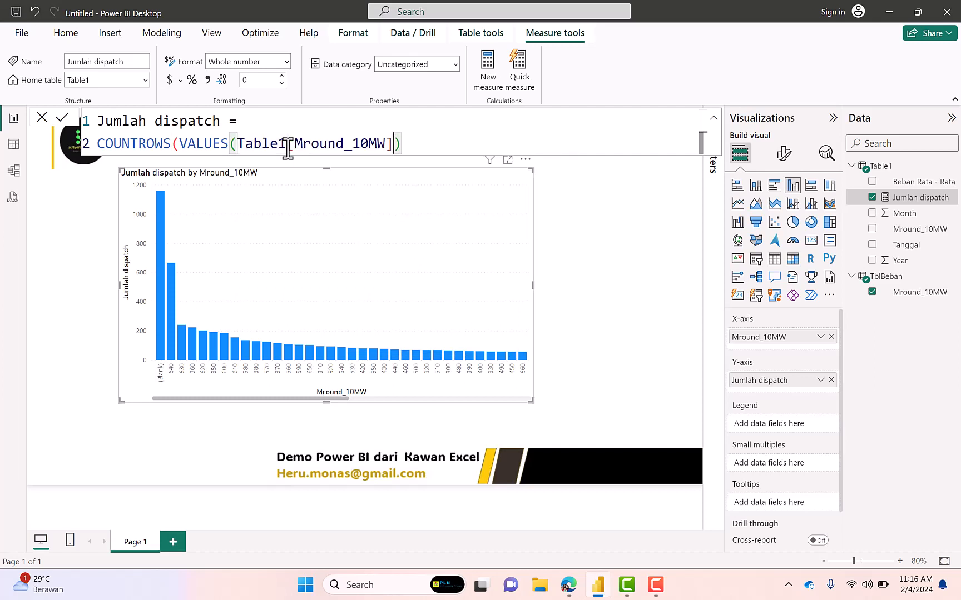
pyautogui.write(')')
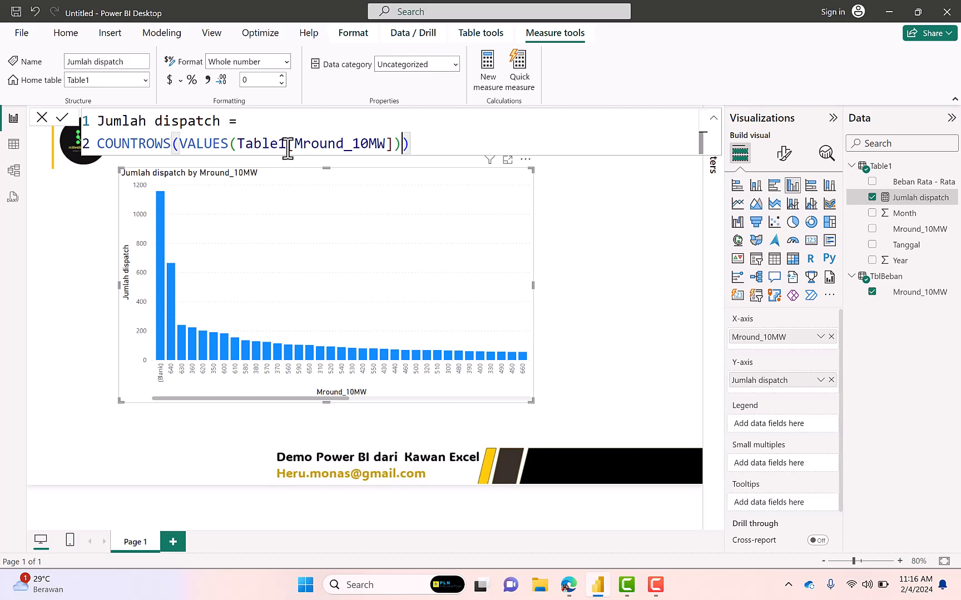
pyautogui.press('Return')
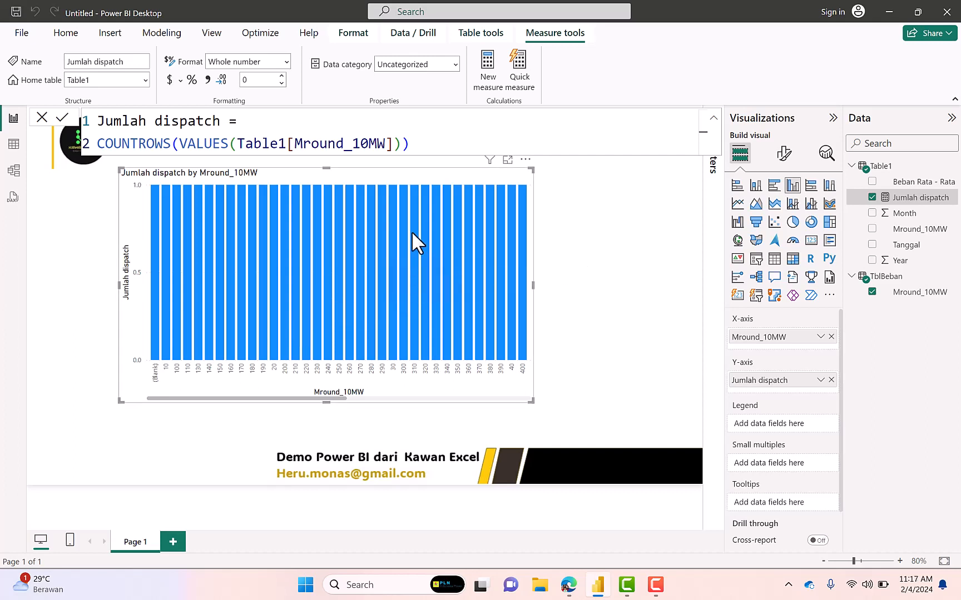
# Restore the Jumlah dispatch measure's formula to COUNTROWS(Table1) and save it
pyautogui.moveTo(345, 212)
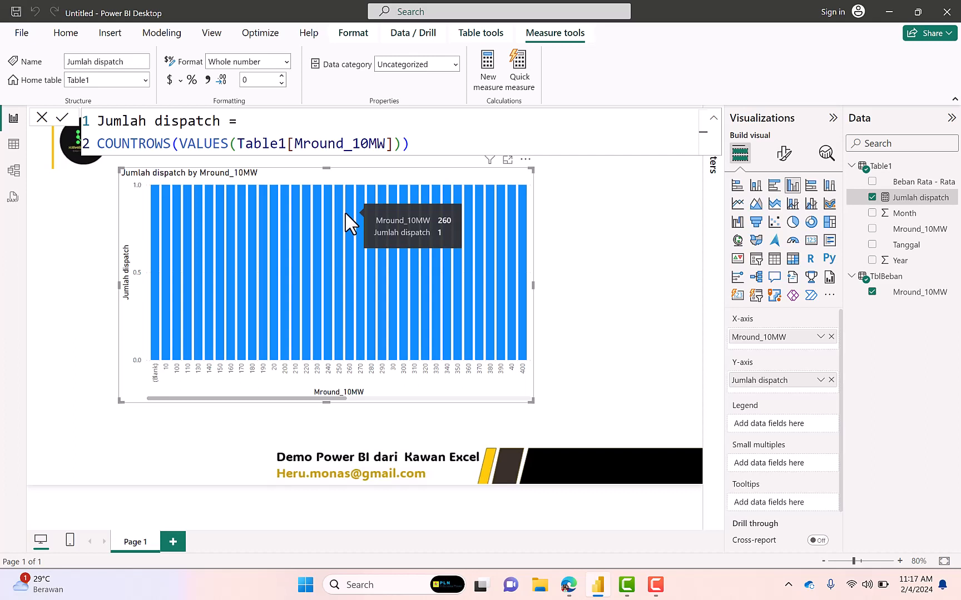
pyautogui.doubleClick(229, 144)
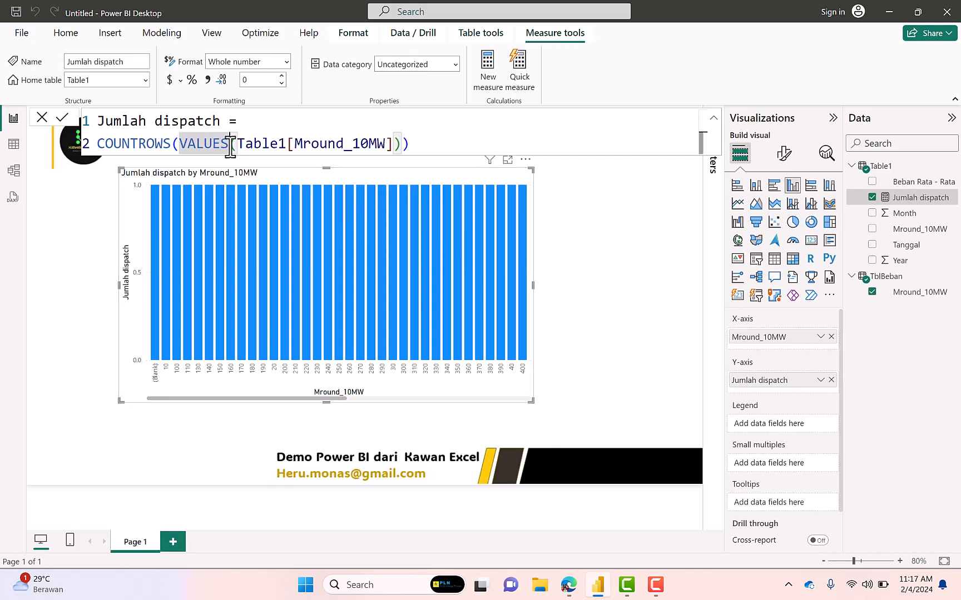
pyautogui.write('VALUE')
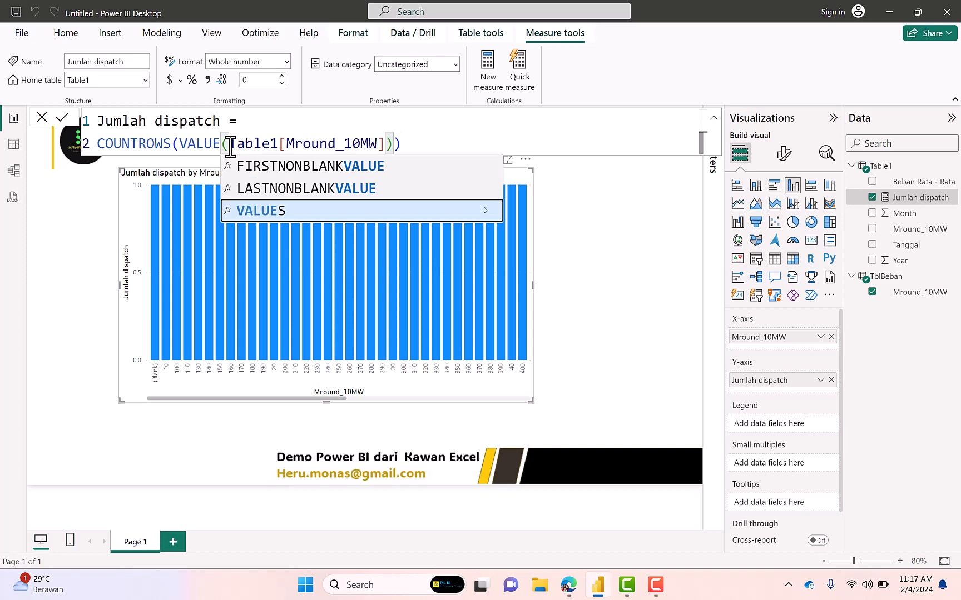
pyautogui.press('BackSpace')
pyautogui.press('BackSpace')
pyautogui.press('BackSpace')
pyautogui.press('BackSpace')
pyautogui.press('BackSpace')
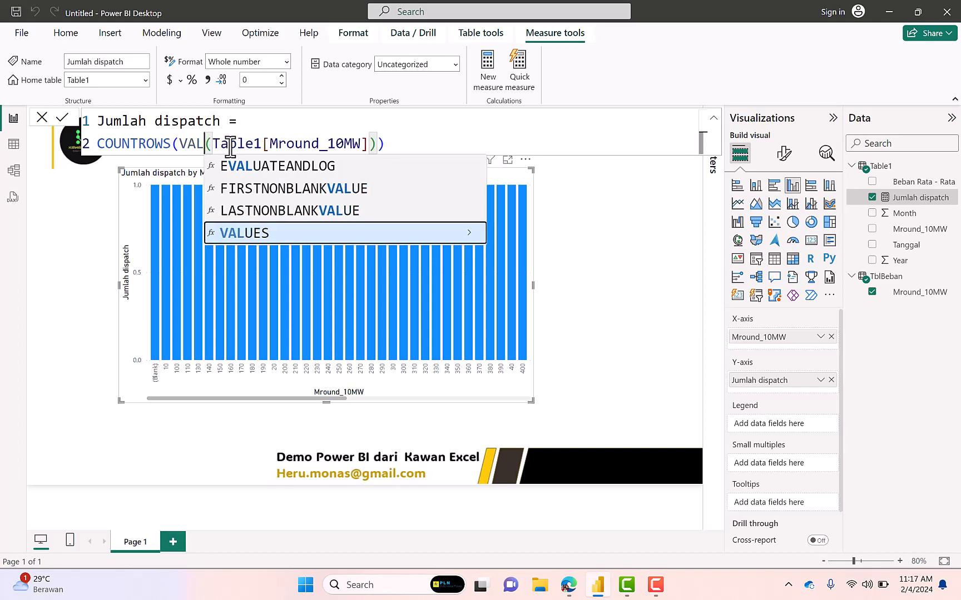
pyautogui.press('BackSpace')
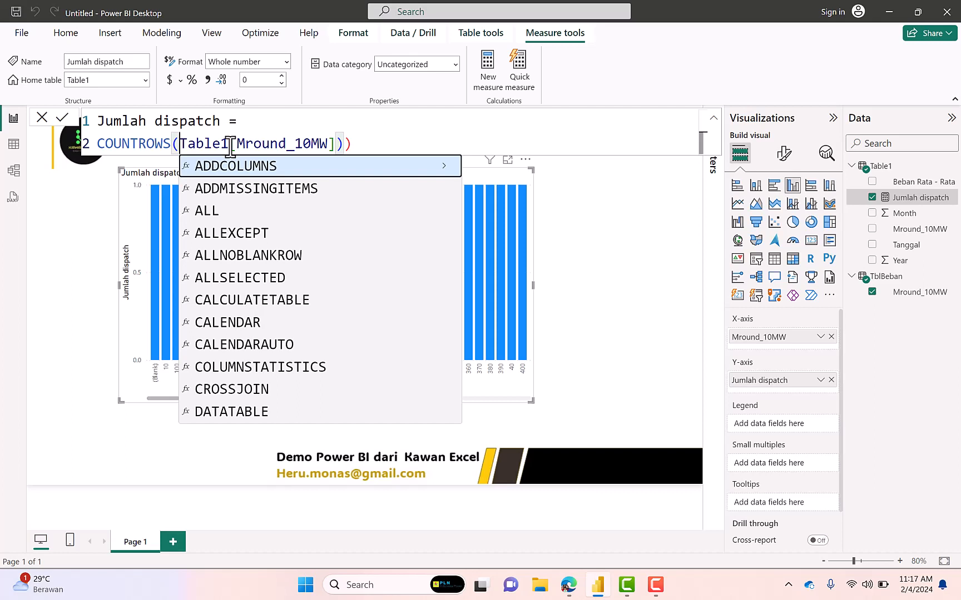
pyautogui.press('Delete')
pyautogui.press('Delete')
pyautogui.press('Delete')
pyautogui.press('Delete')
pyautogui.press('Delete')
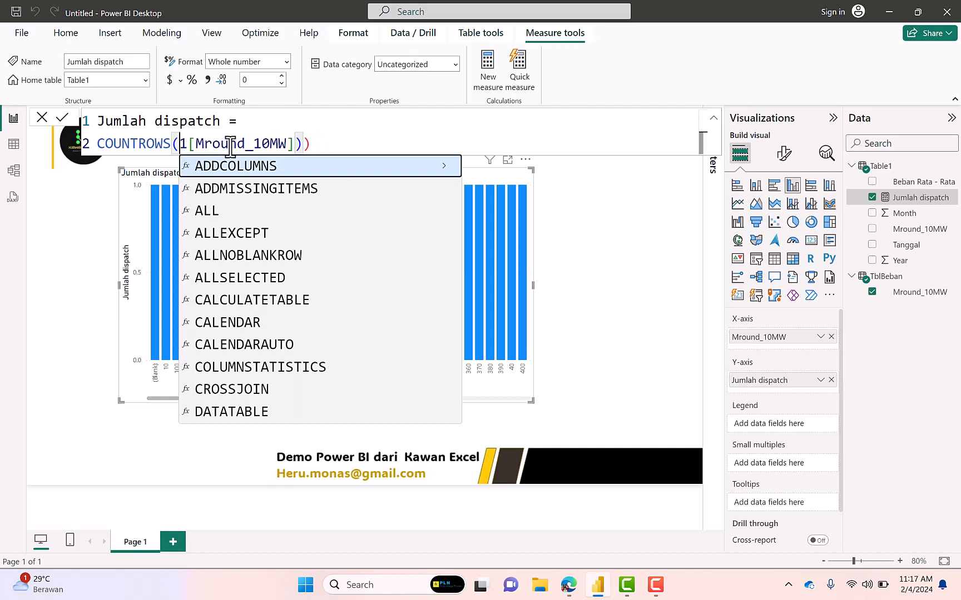
pyautogui.press('Delete')
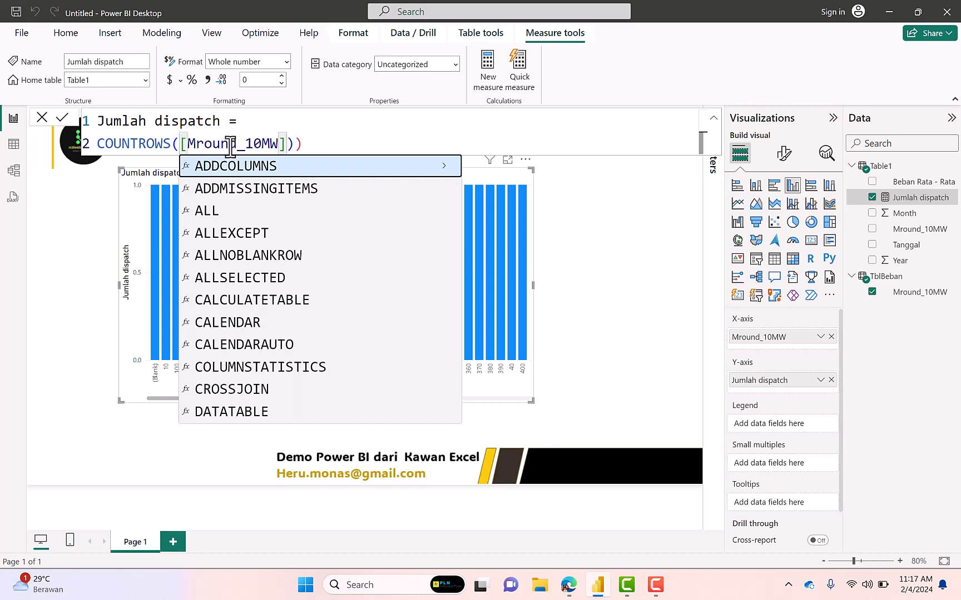
pyautogui.click(308, 145)
pyautogui.press('BackSpace')
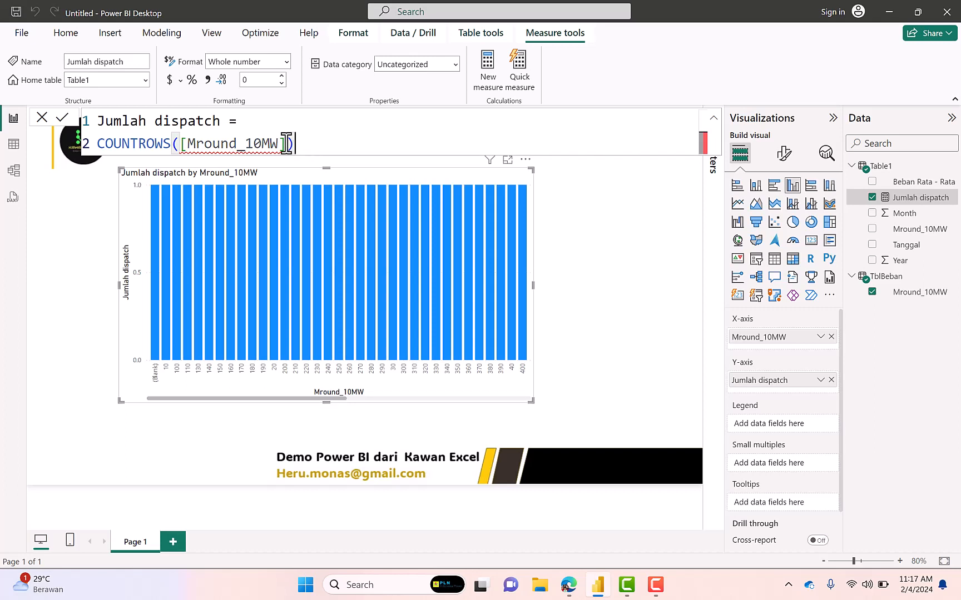
pyautogui.moveTo(285, 146); pyautogui.dragTo(182, 148)
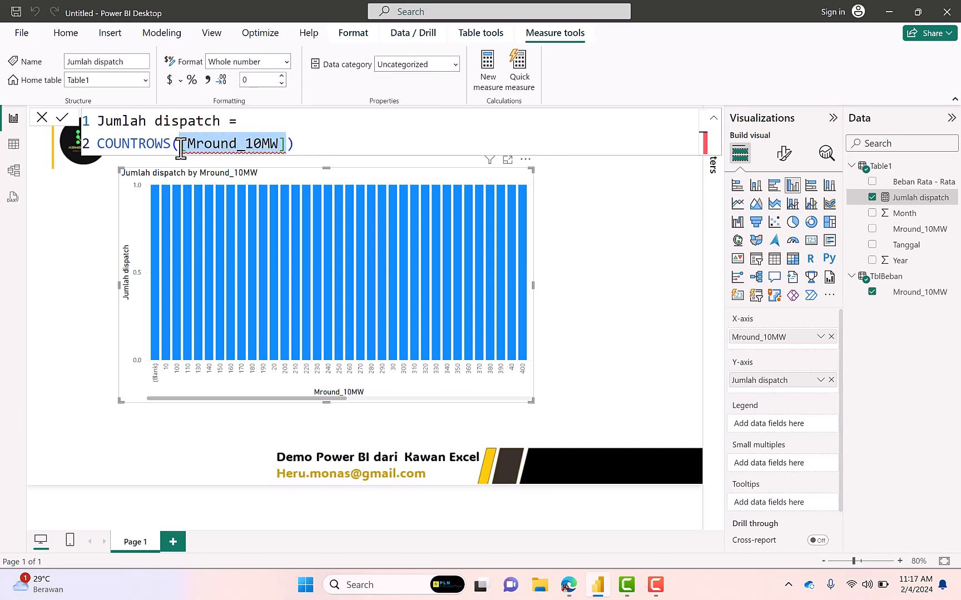
pyautogui.write('Table1')
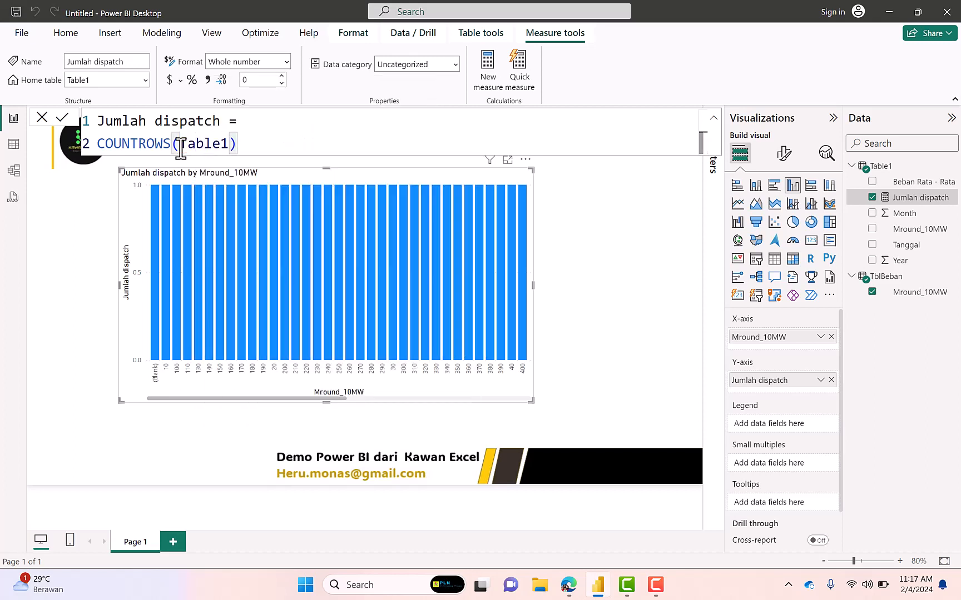
pyautogui.press('Return')
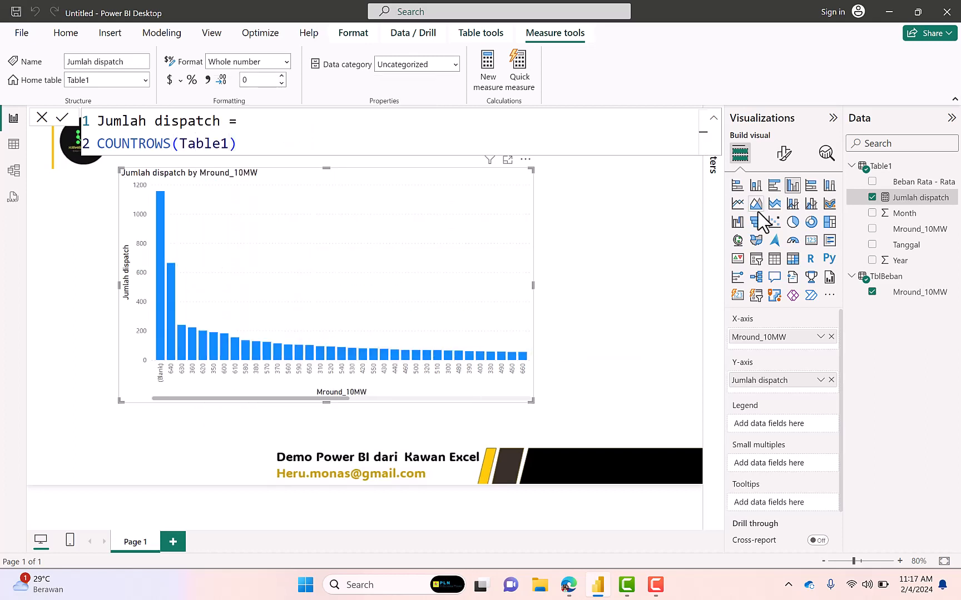
# Examine the distinct values of the Tanggal and Beban Rata - Rata columns in Table1's data
pyautogui.rightClick(880, 167)
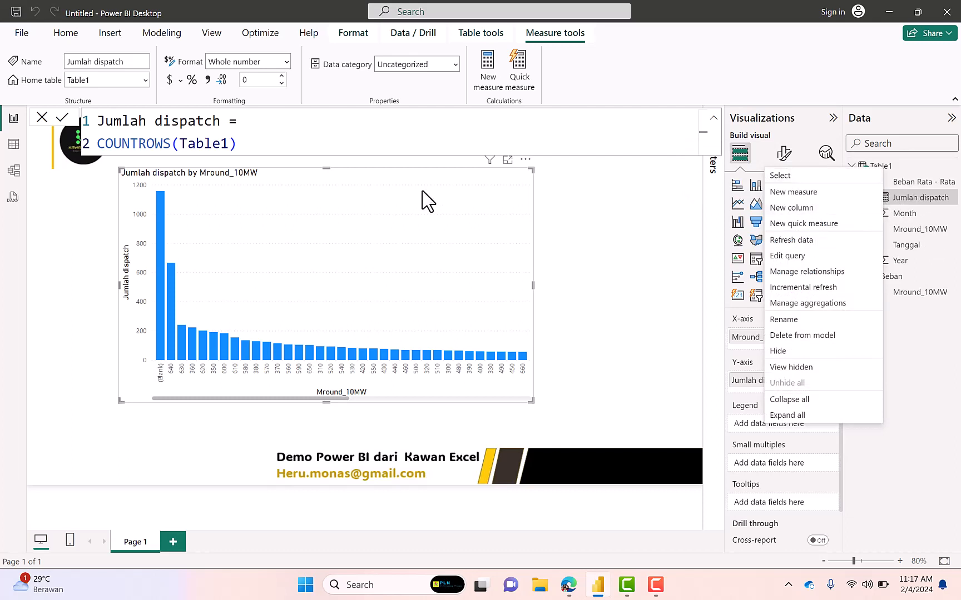
pyautogui.click(21, 146)
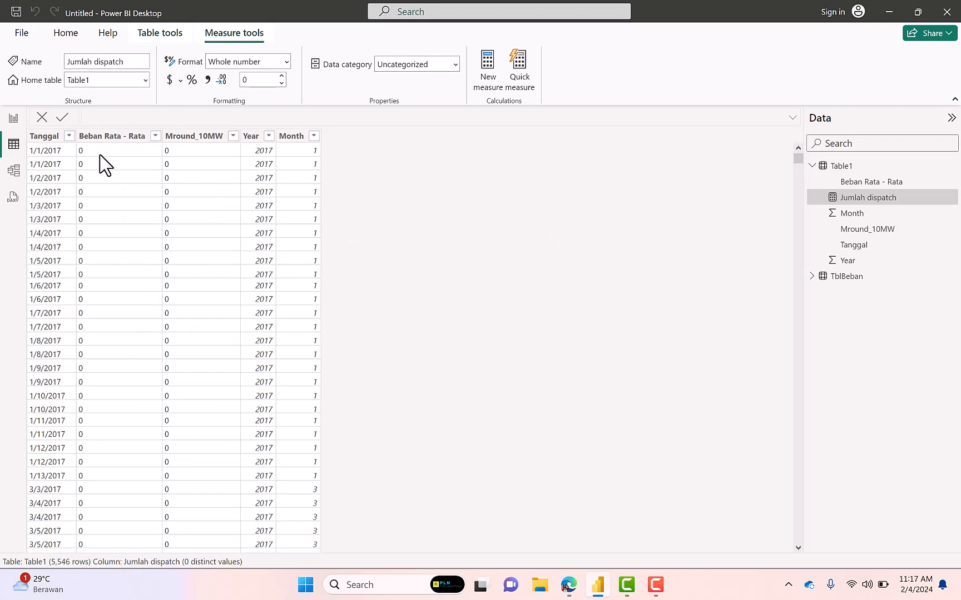
pyautogui.click(68, 136)
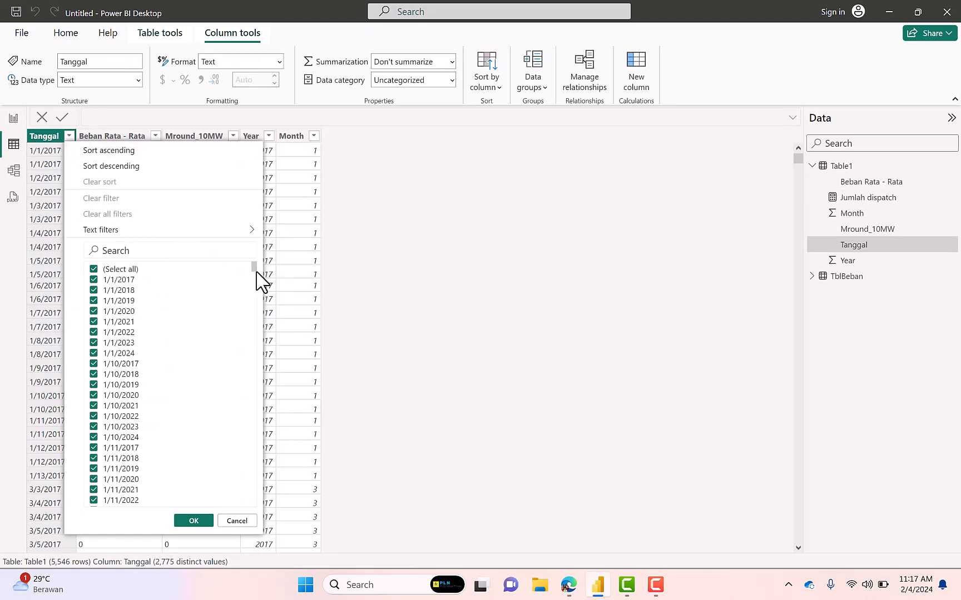
pyautogui.moveTo(253, 270); pyautogui.dragTo(246, 125)
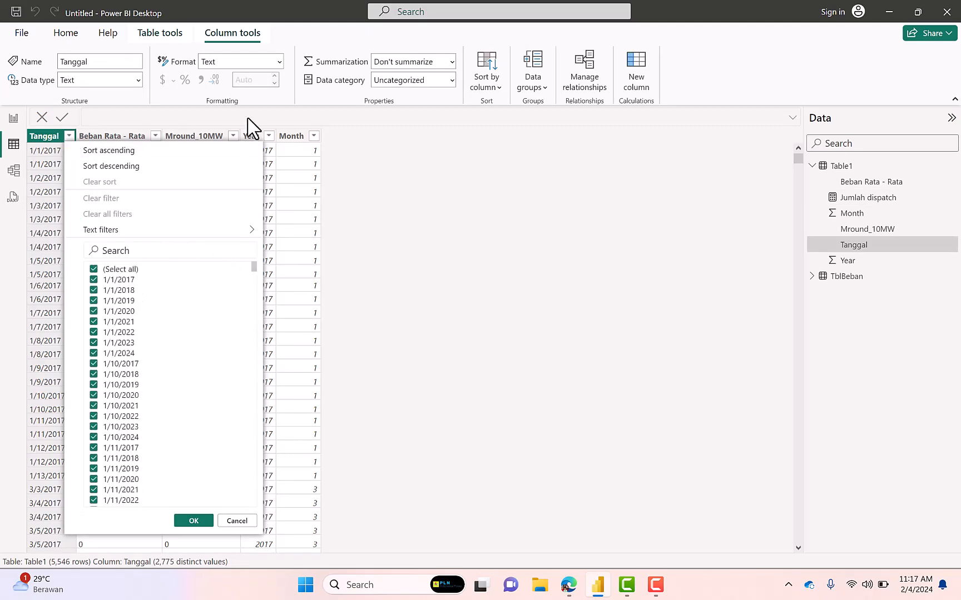
pyautogui.click(387, 185)
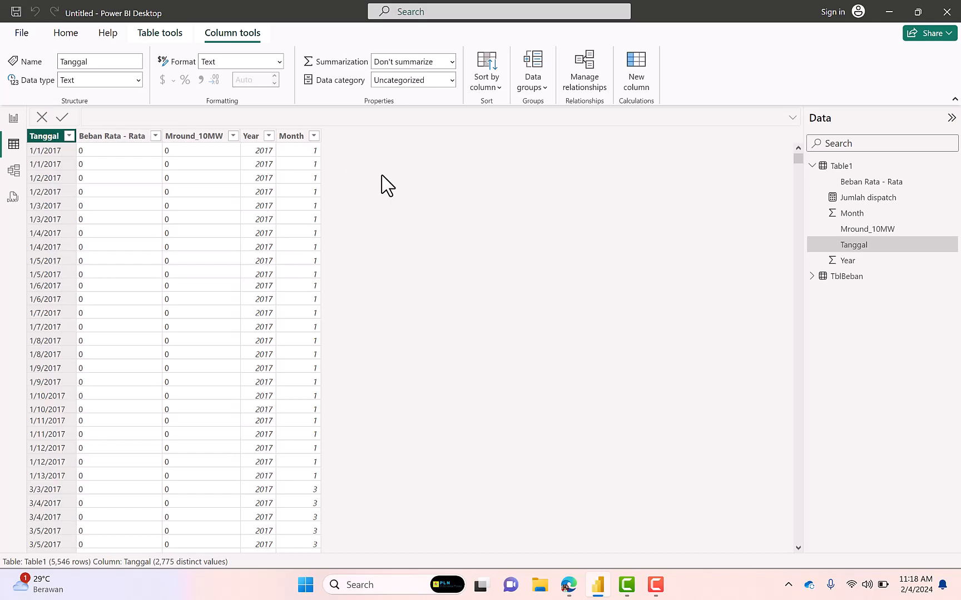
pyautogui.click(156, 136)
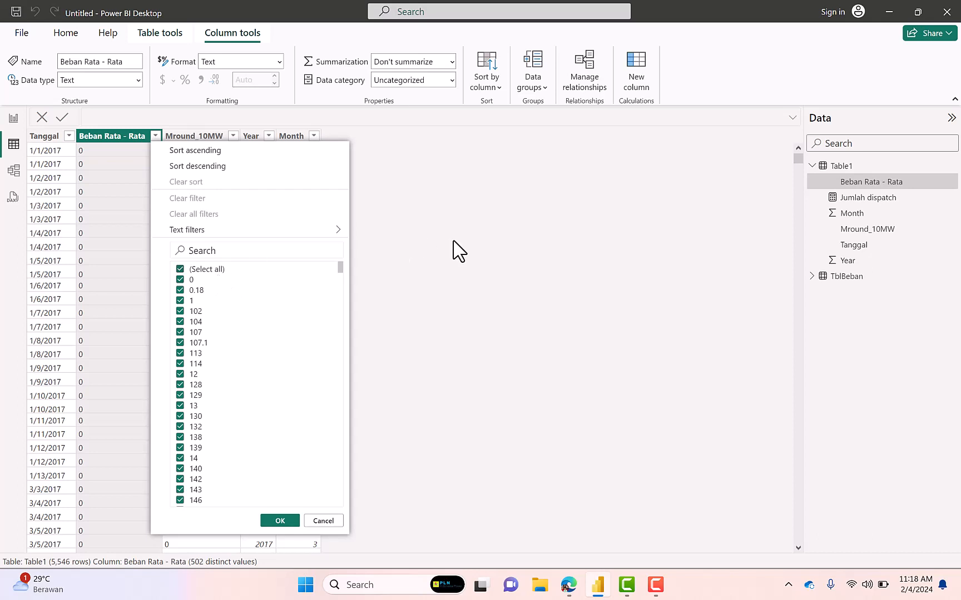
pyautogui.click(506, 245)
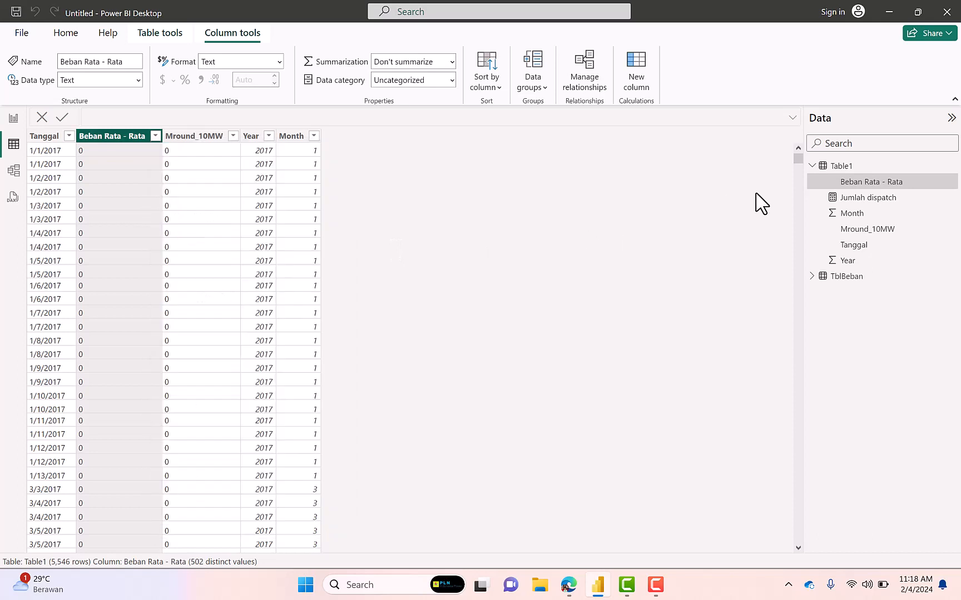
# Edit the Table1 query to filter out rows where Beban Rata - Rata is 0, refresh the preview and apply the changes to the model
pyautogui.rightClick(829, 169)
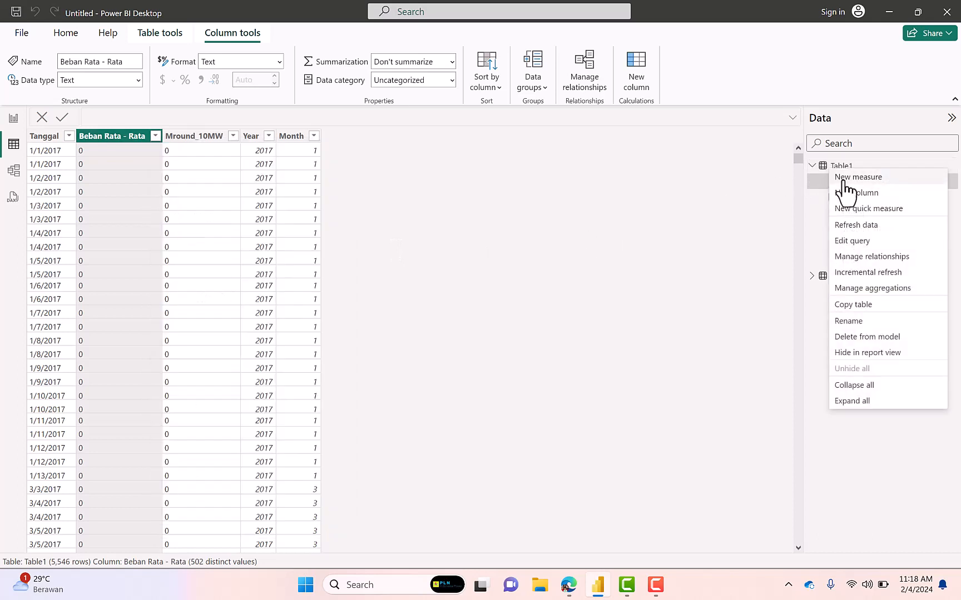
pyautogui.click(853, 241)
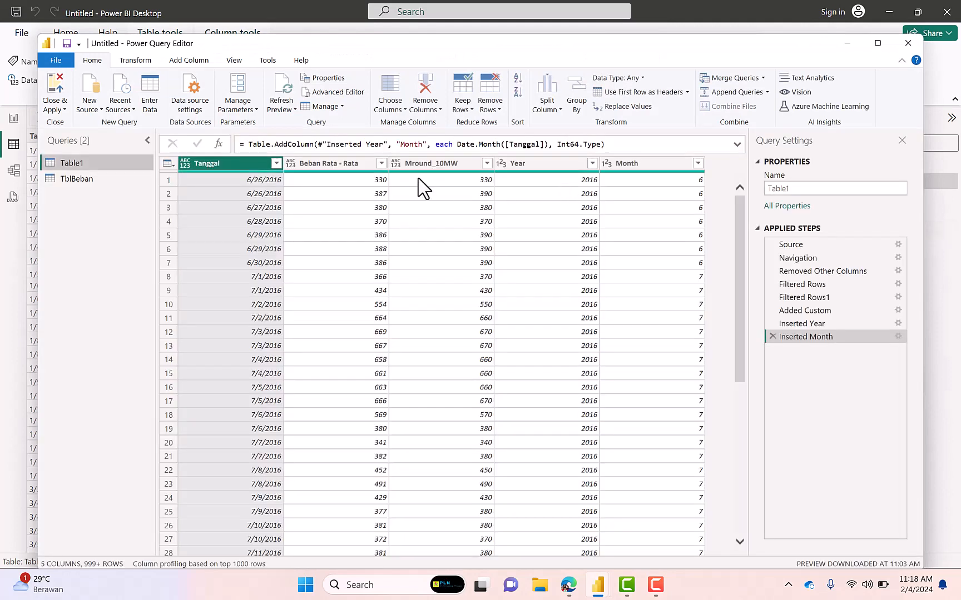
pyautogui.click(382, 163)
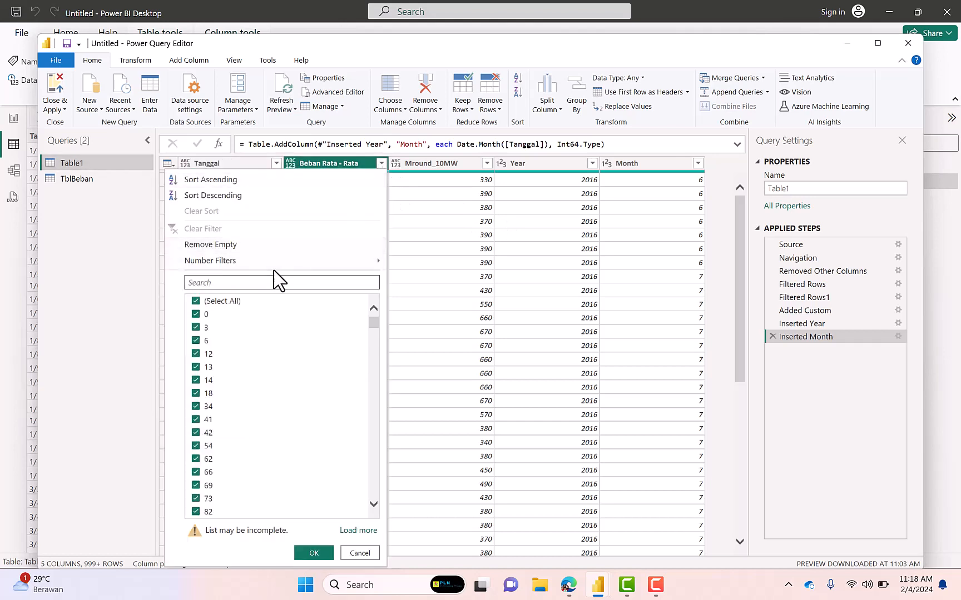
pyautogui.click(197, 315)
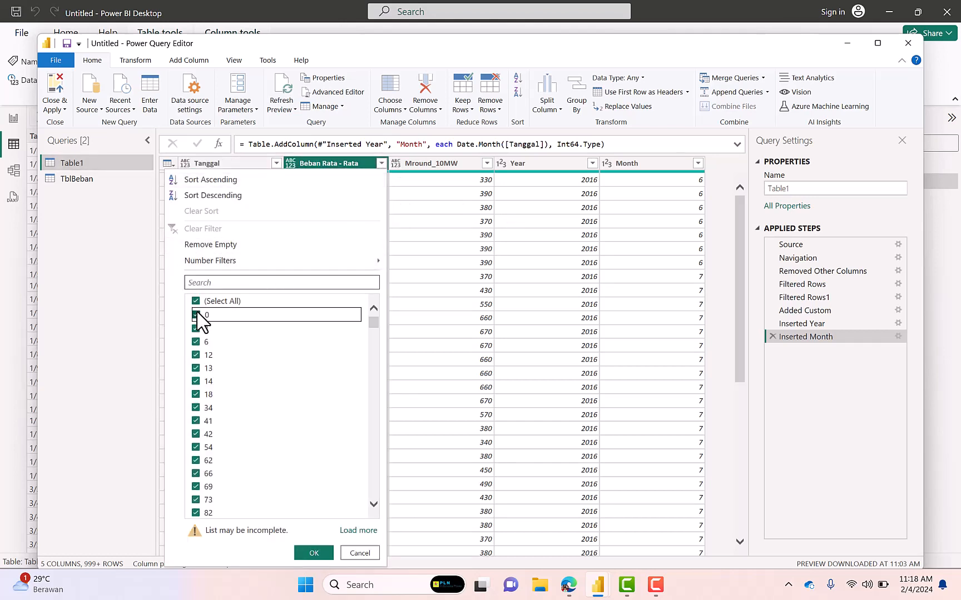
pyautogui.moveTo(373, 323)
pyautogui.mouseDown()
pyautogui.moveTo(371, 517)
pyautogui.moveTo(376, 335)
pyautogui.mouseUp()
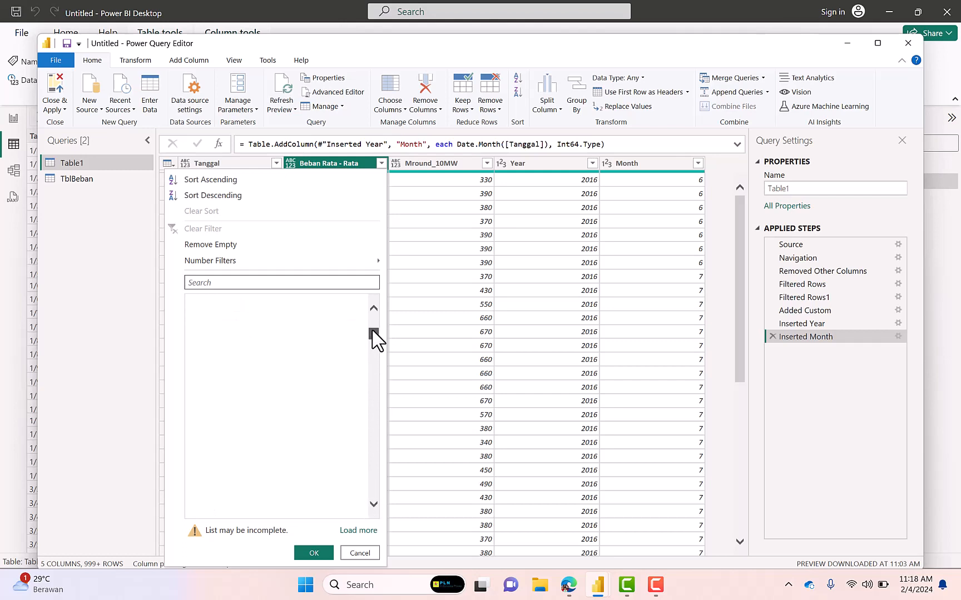
pyautogui.click(314, 553)
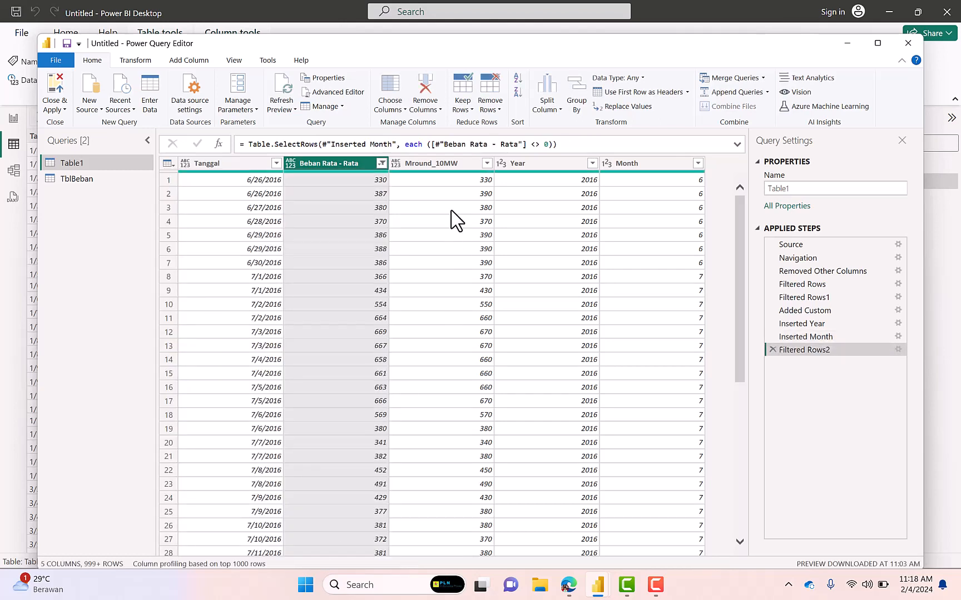
pyautogui.click(282, 91)
pyautogui.click(58, 94)
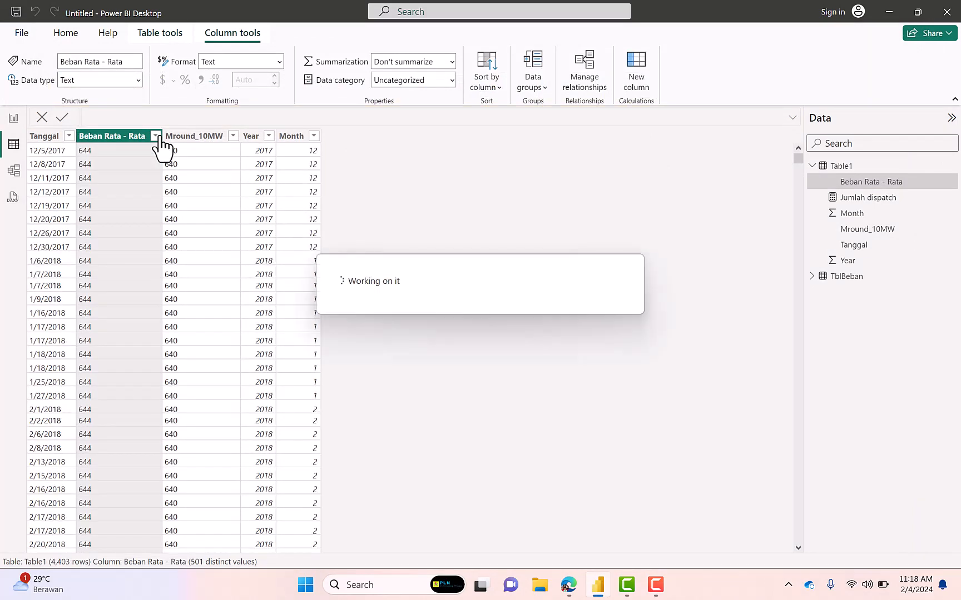
# Return to the report and move the column chart toward the right edge of the page, keeping it below the report title
pyautogui.click(16, 119)
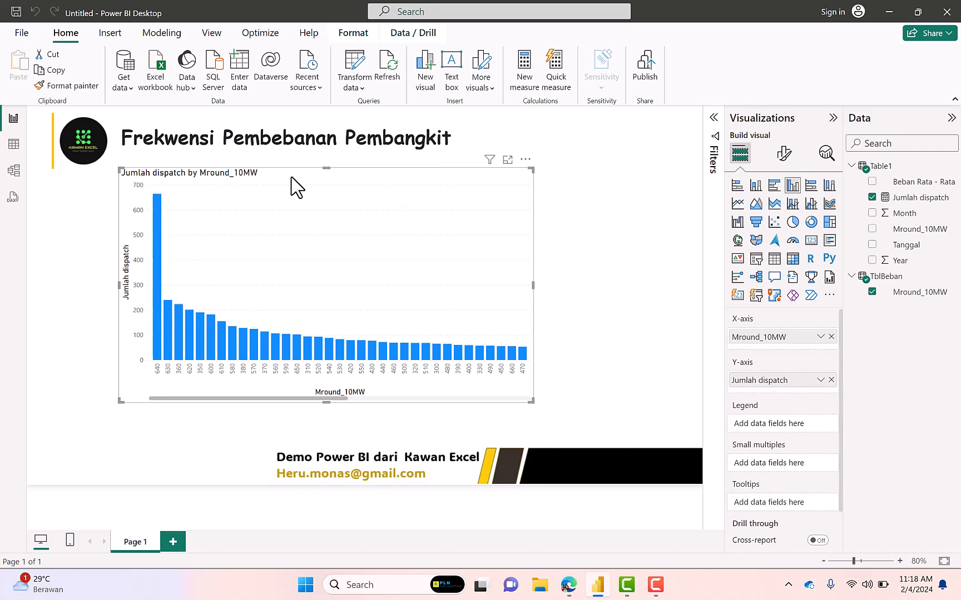
pyautogui.moveTo(305, 177); pyautogui.dragTo(431, 174)
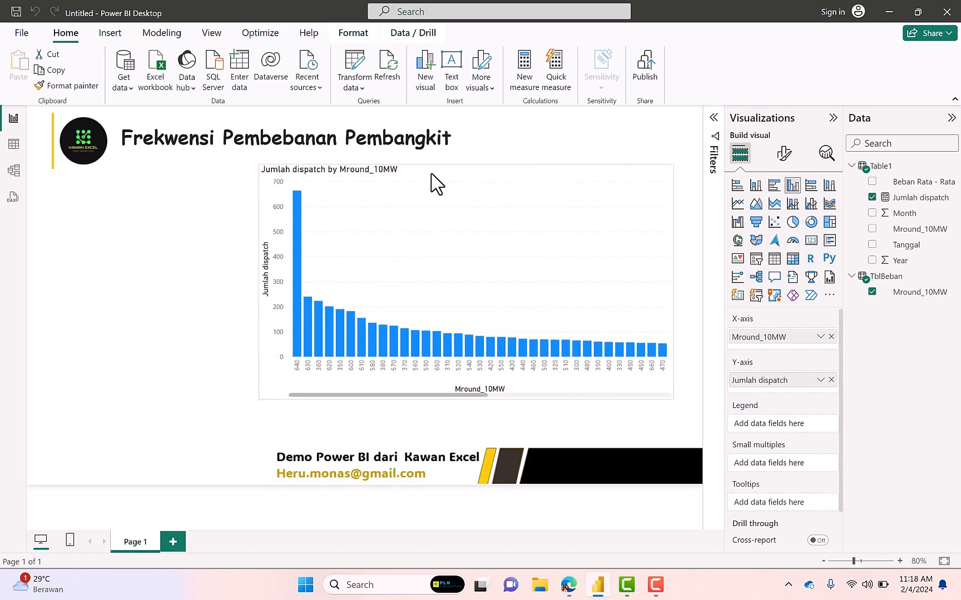
# Add a slicer on Table1's Year field and place it beside the column chart, below the logo
pyautogui.click(185, 211)
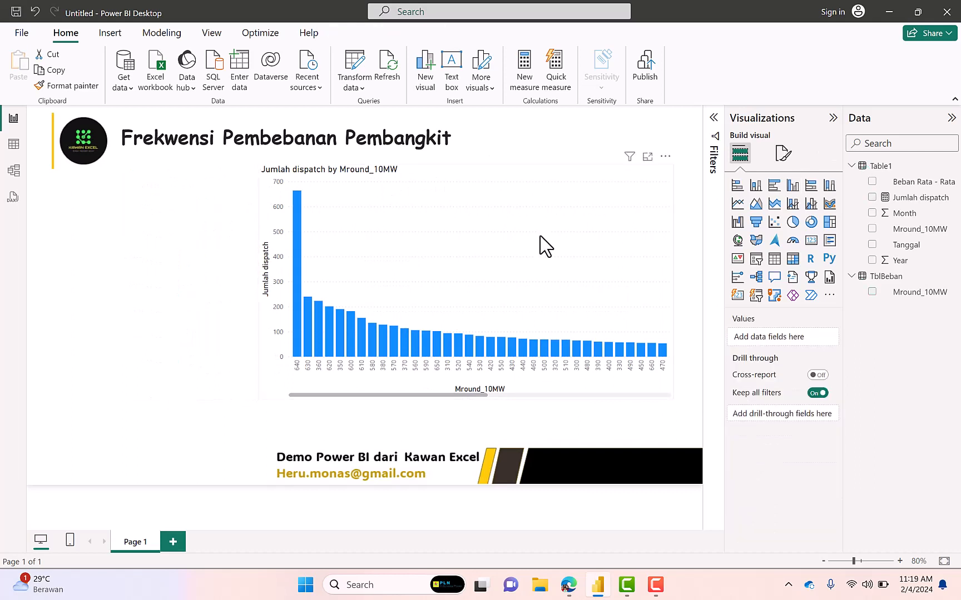
pyautogui.click(756, 261)
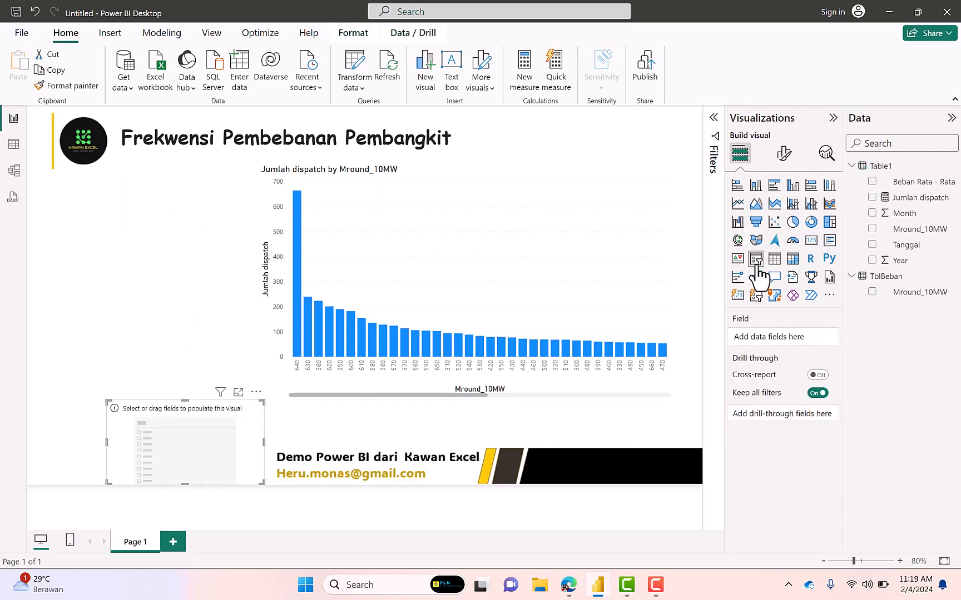
pyautogui.moveTo(165, 414); pyautogui.dragTo(112, 194)
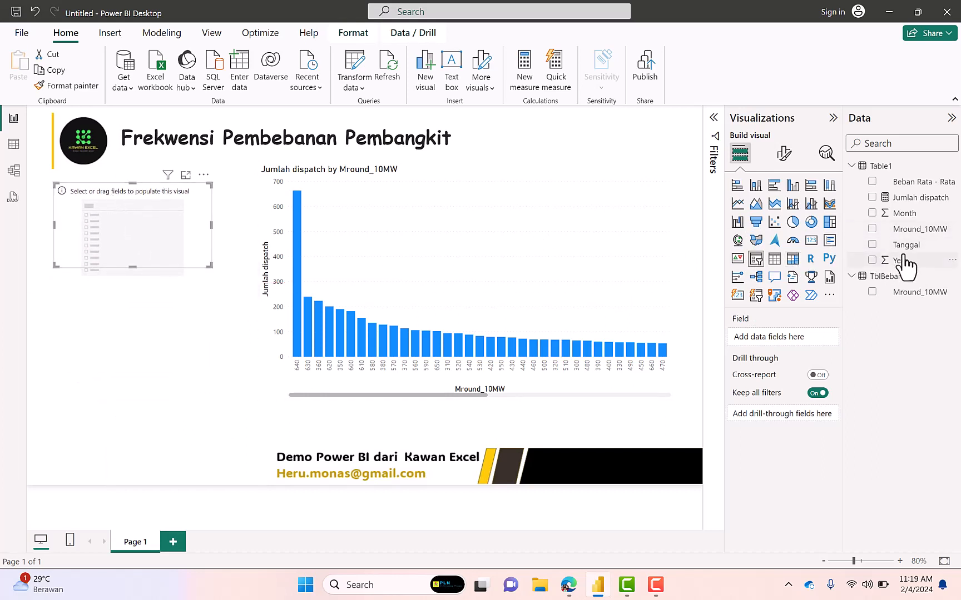
pyautogui.moveTo(901, 272); pyautogui.dragTo(168, 232)
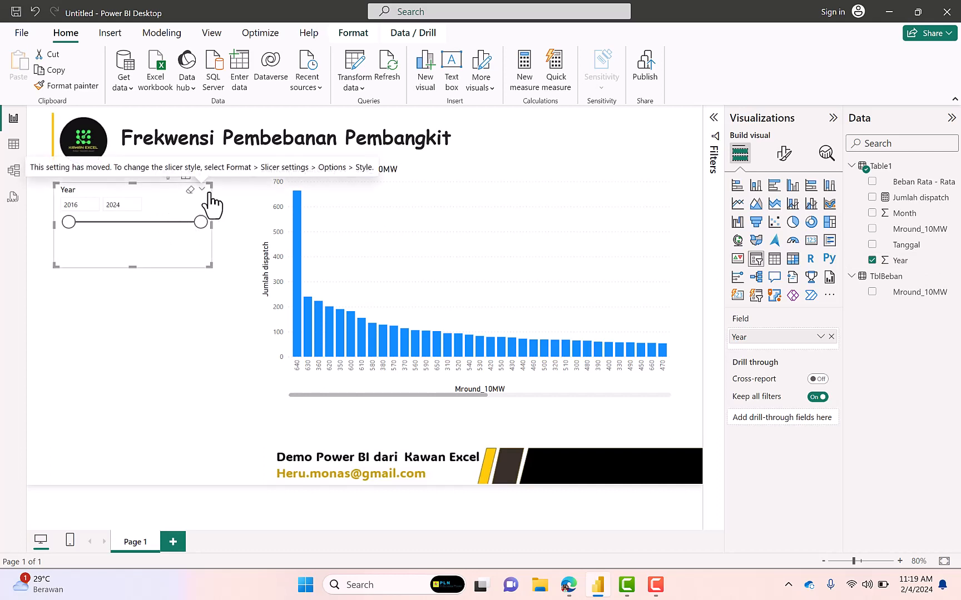
# Set the Year slicer's style to Tile
pyautogui.click(784, 154)
pyautogui.click(744, 253)
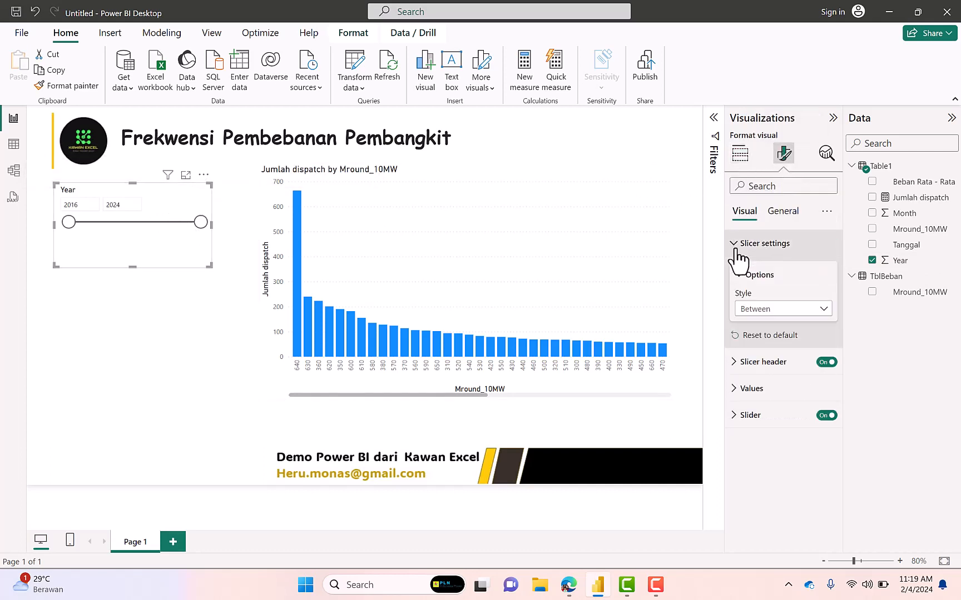
pyautogui.click(825, 313)
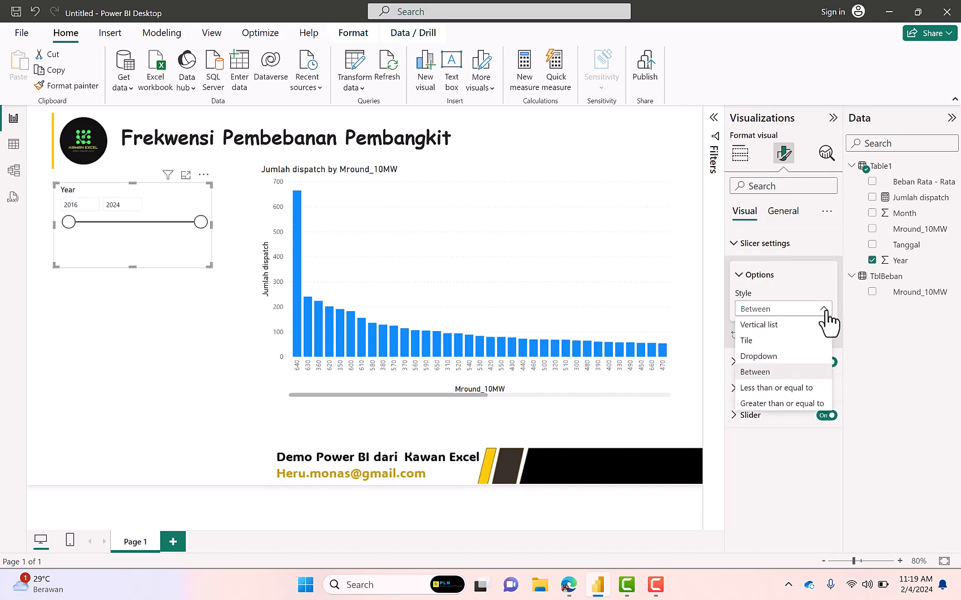
pyautogui.click(782, 343)
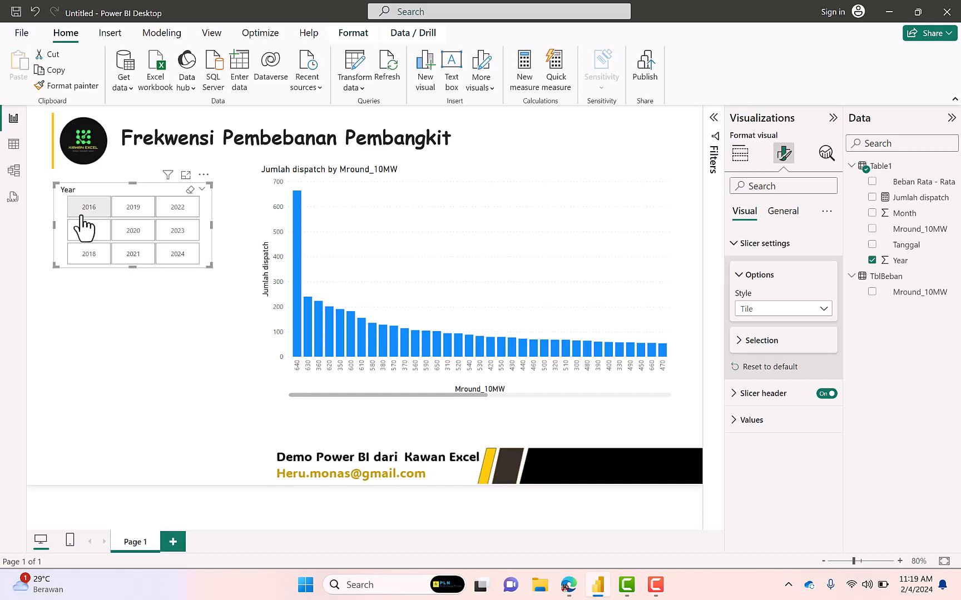
pyautogui.click(184, 316)
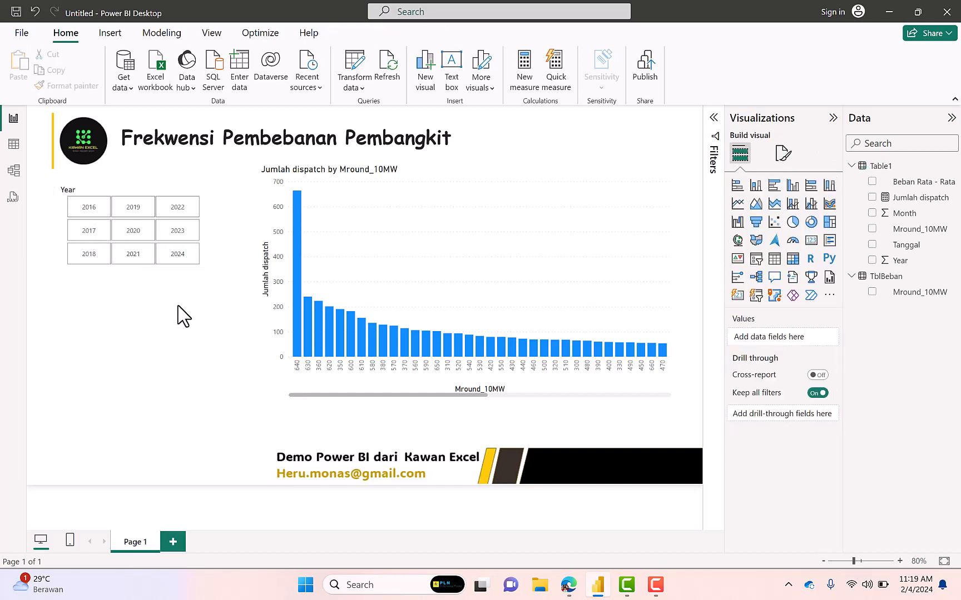
# Add a second slicer on Table1's Month field and place it below the Year slicer
pyautogui.click(756, 259)
pyautogui.moveTo(156, 408); pyautogui.dragTo(168, 305)
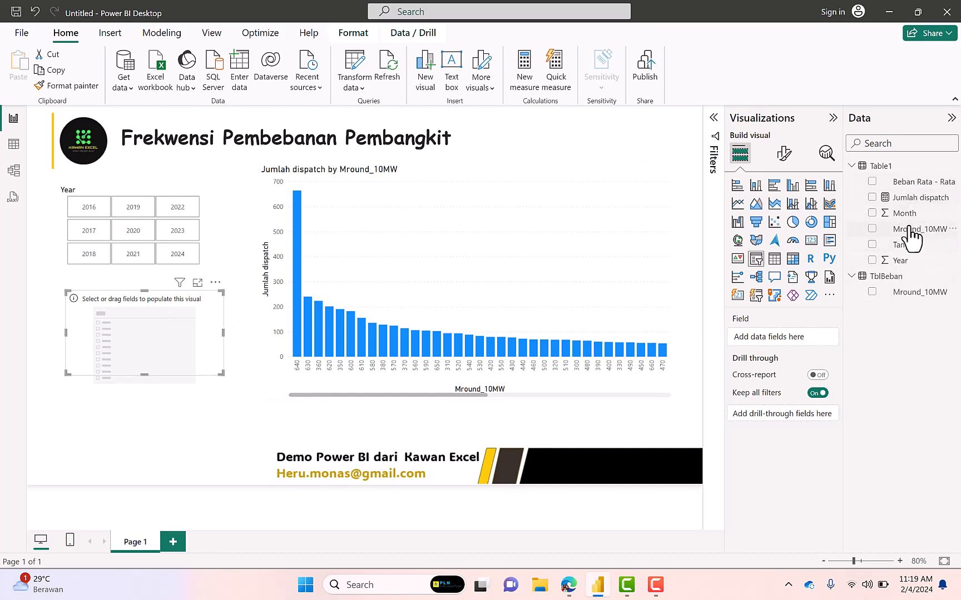
pyautogui.moveTo(909, 216); pyautogui.dragTo(185, 340)
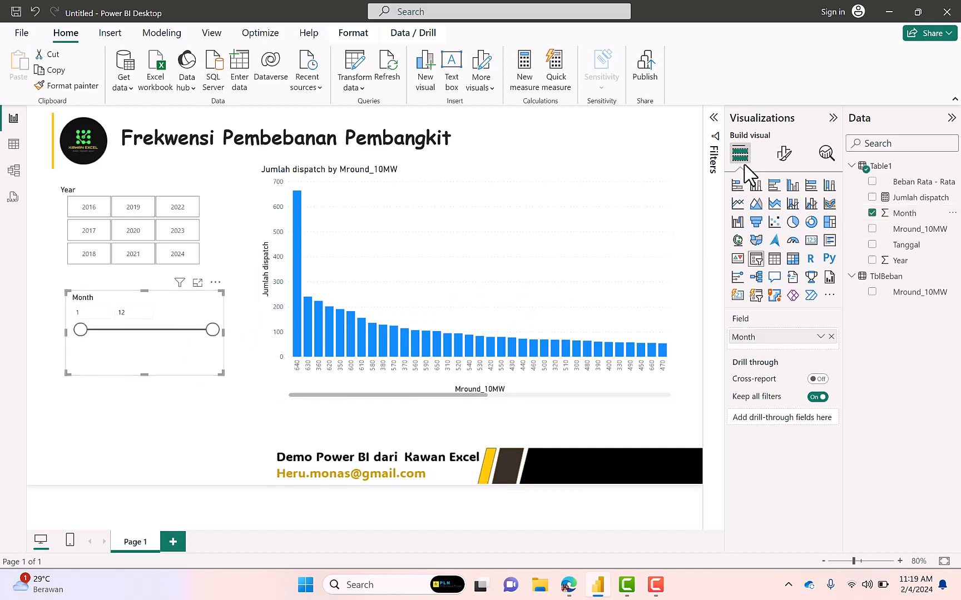
# Set the Month slicer's style to Tile and make it taller and slightly narrower, with its tiles in three columns of four
pyautogui.click(784, 155)
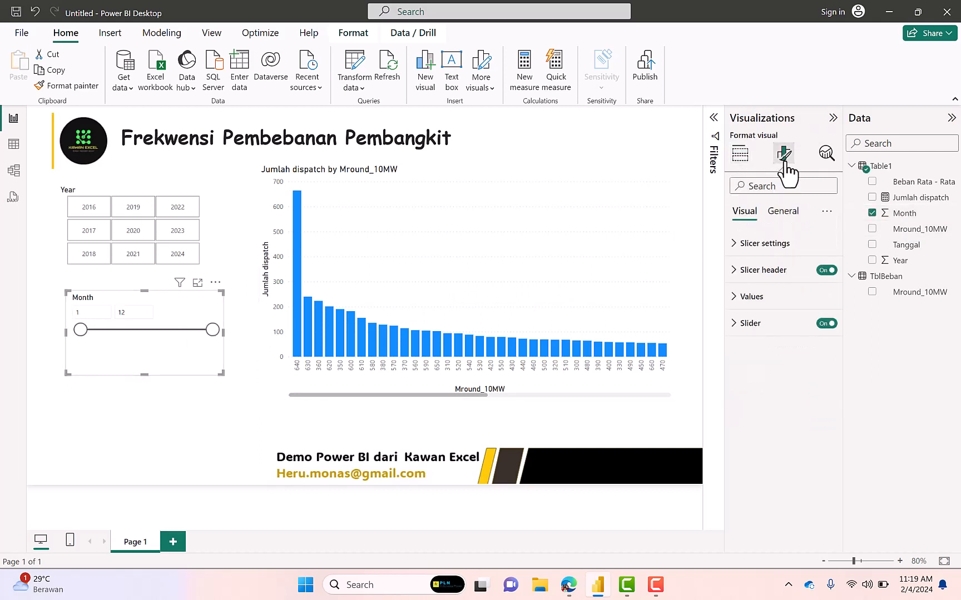
pyautogui.click(737, 245)
pyautogui.click(823, 309)
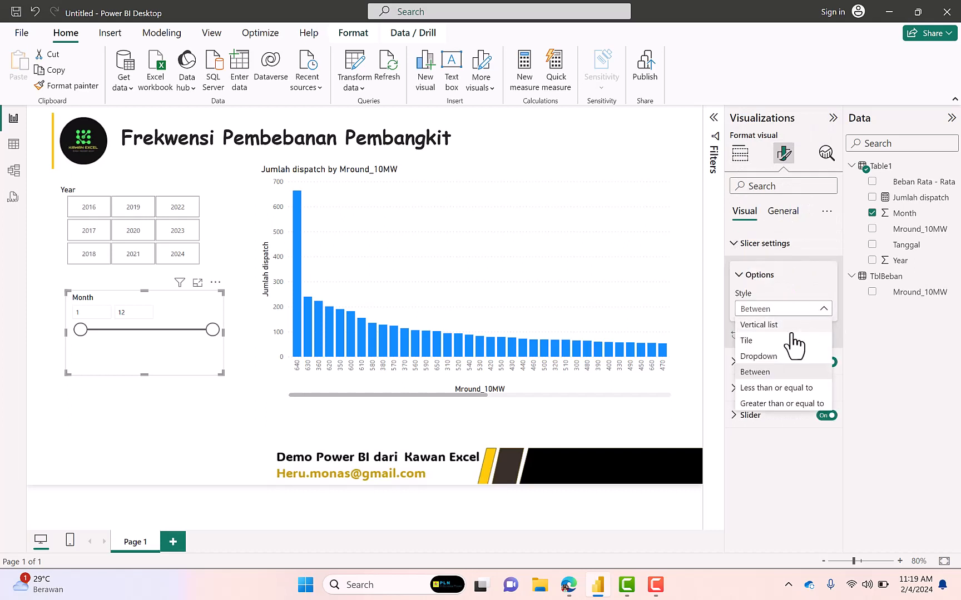
pyautogui.click(757, 341)
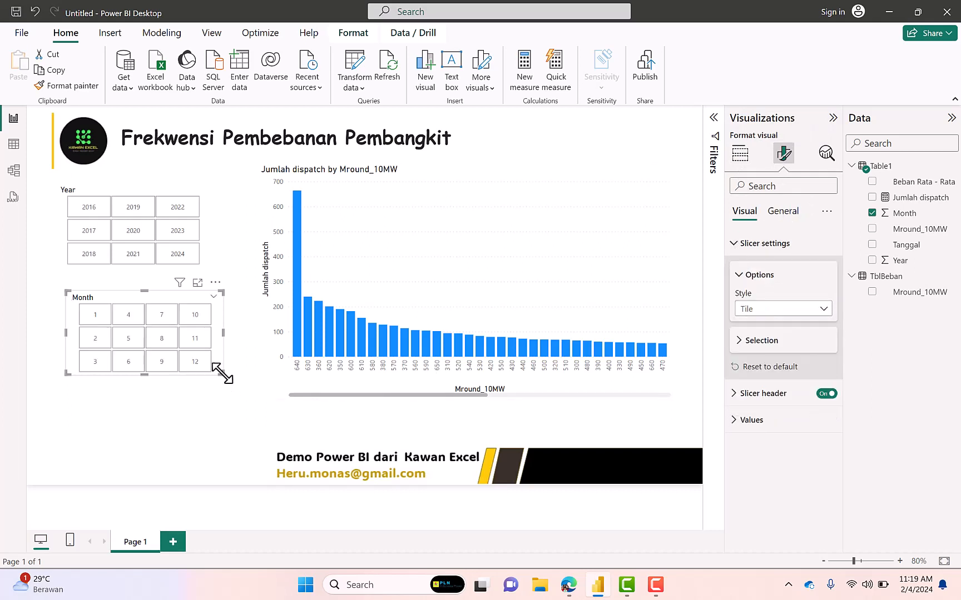
pyautogui.moveTo(223, 374); pyautogui.dragTo(205, 442)
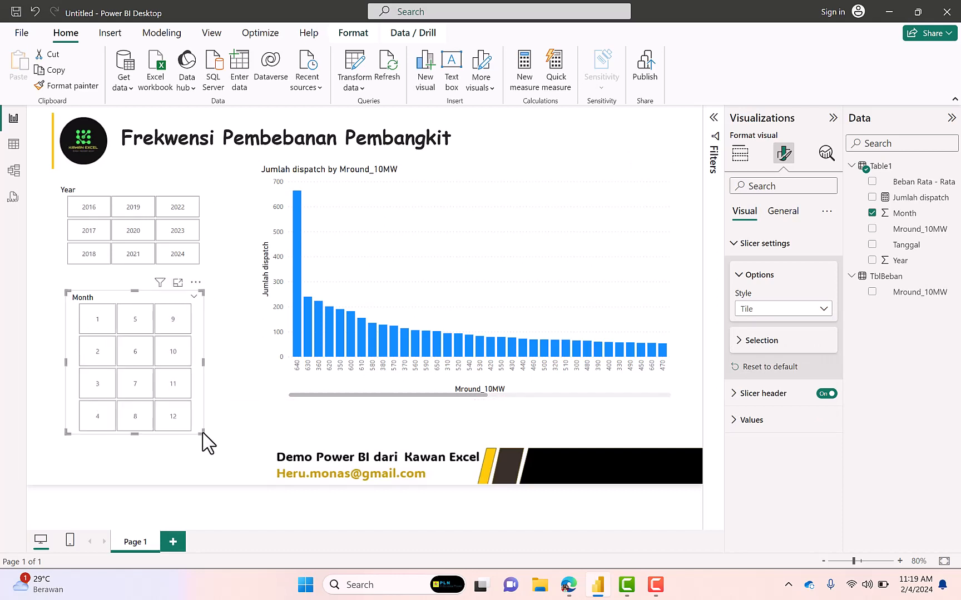
pyautogui.click(245, 434)
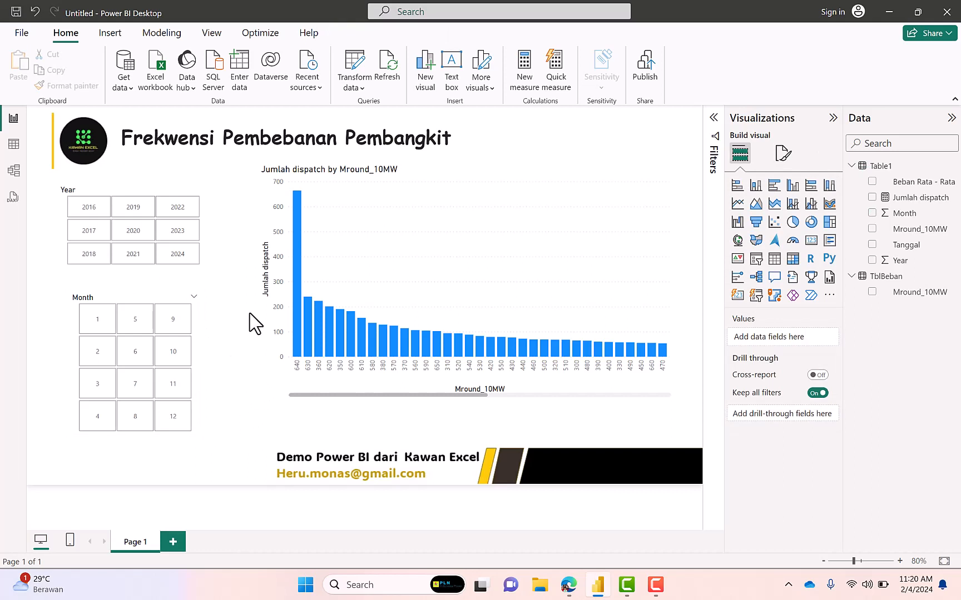
# Filter the report to the year 2016 and turn on data labels for the column chart
pyautogui.click(98, 210)
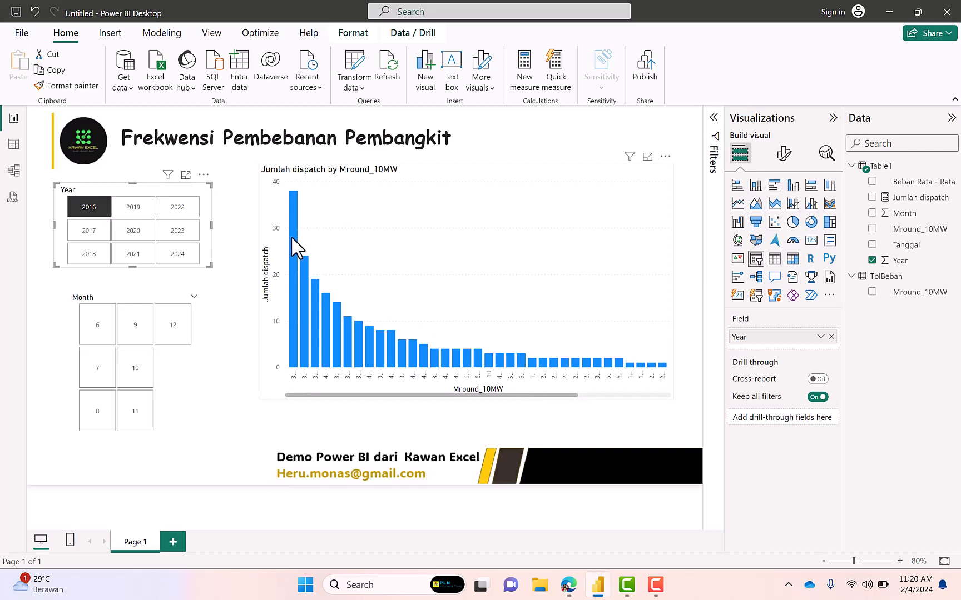
pyautogui.click(664, 208)
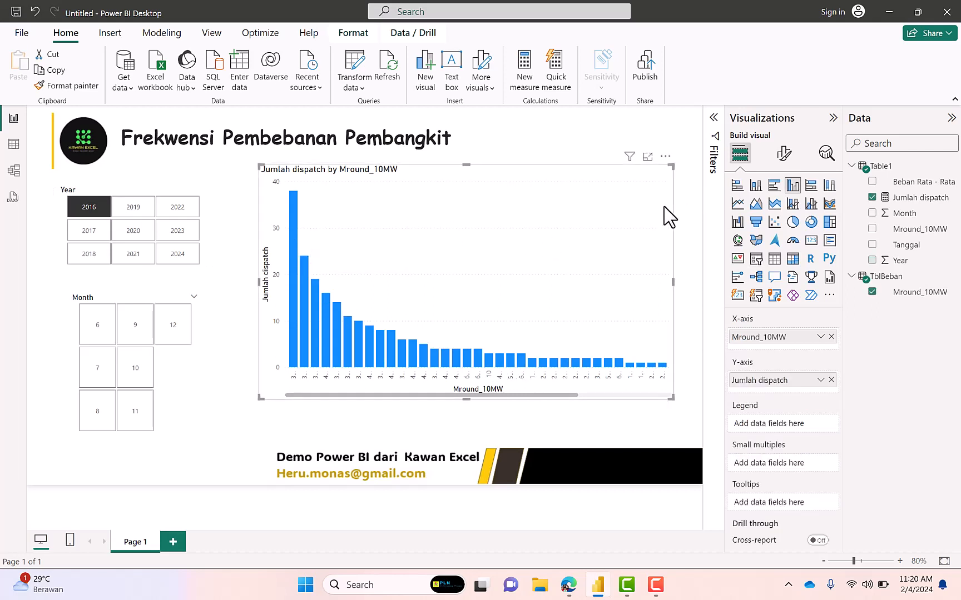
pyautogui.click(784, 154)
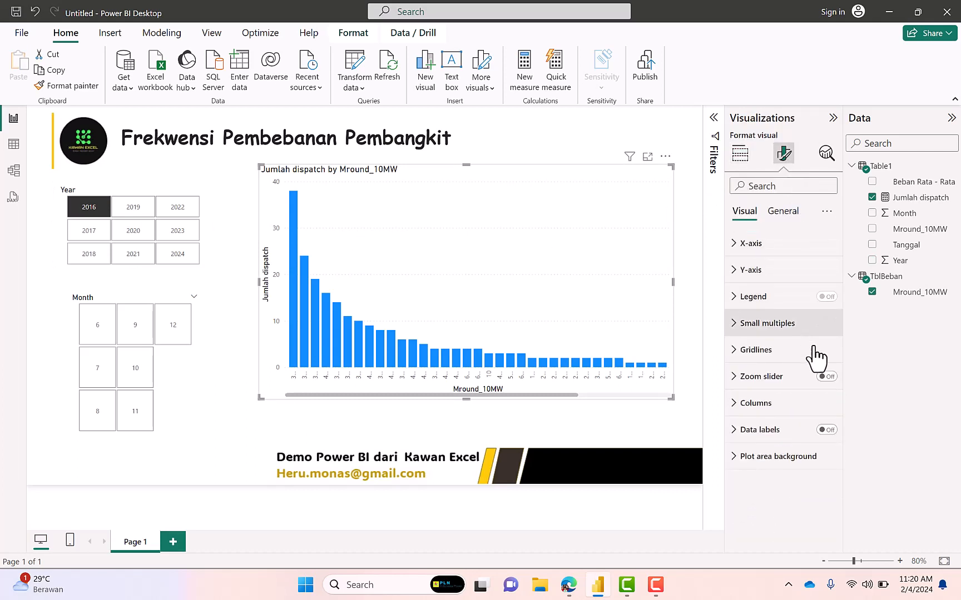
pyautogui.click(831, 430)
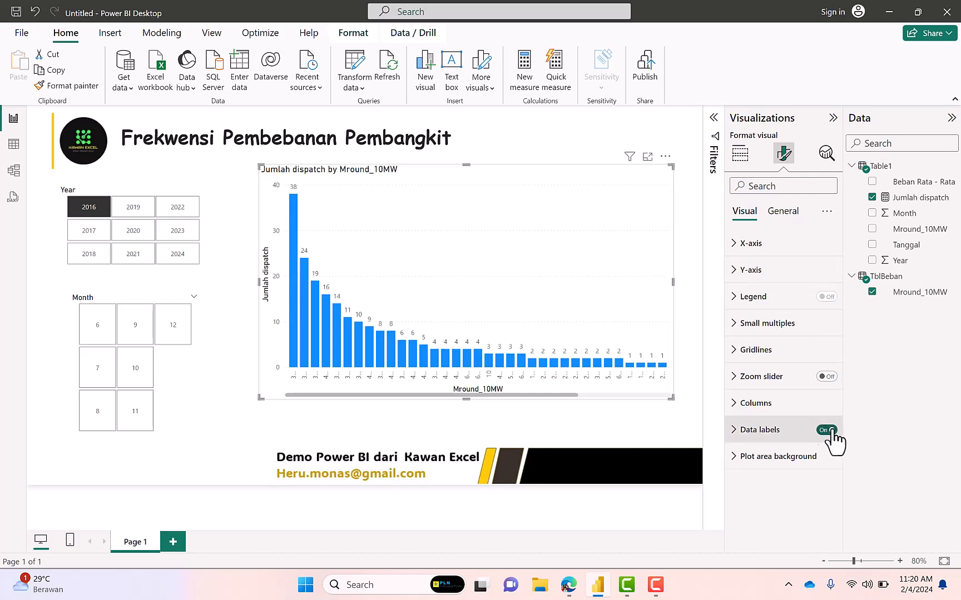
# Increase the font size of the column chart's data label values to 17
pyautogui.click(731, 429)
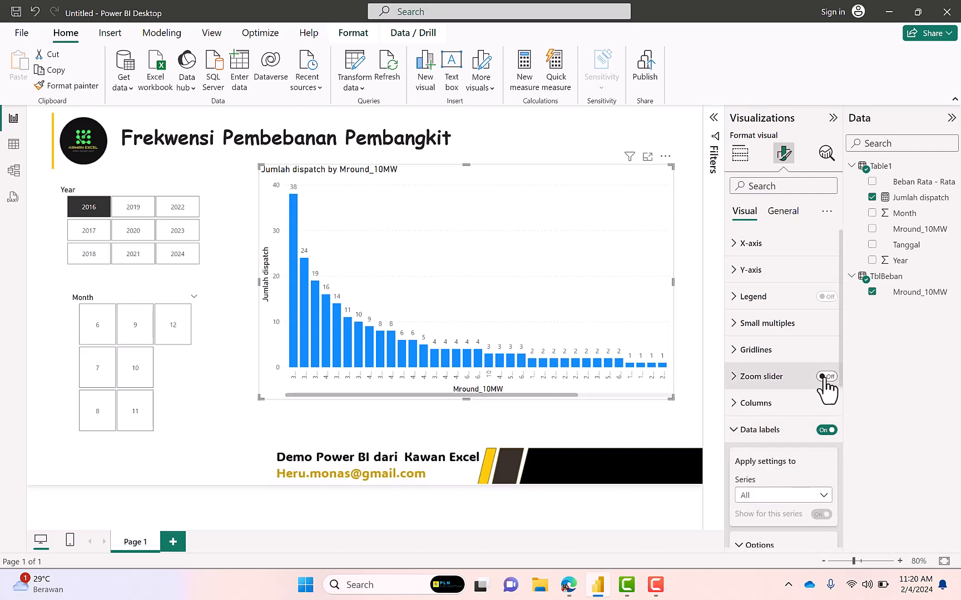
pyautogui.moveTo(840, 371); pyautogui.dragTo(843, 502)
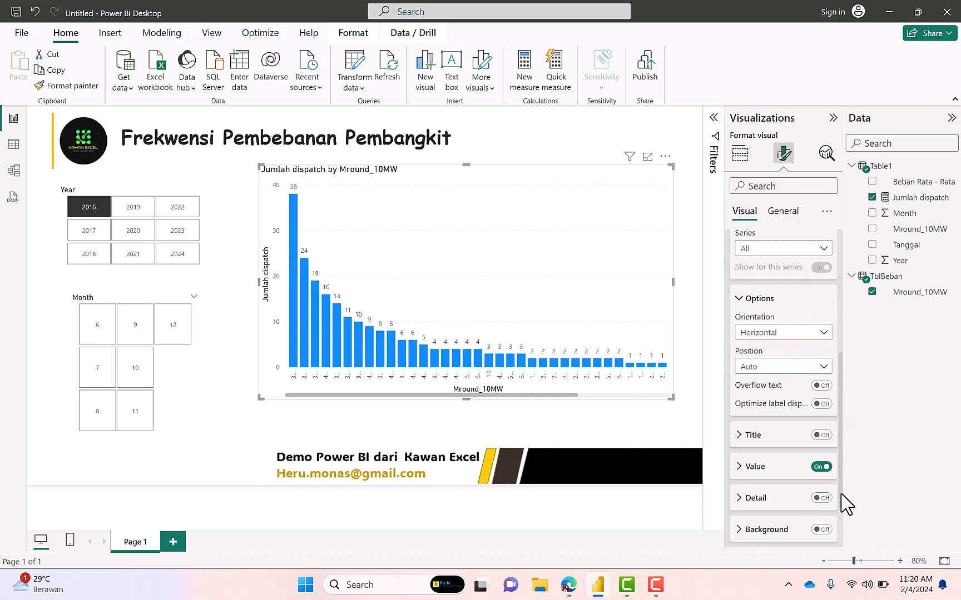
pyautogui.click(822, 467)
pyautogui.click(740, 468)
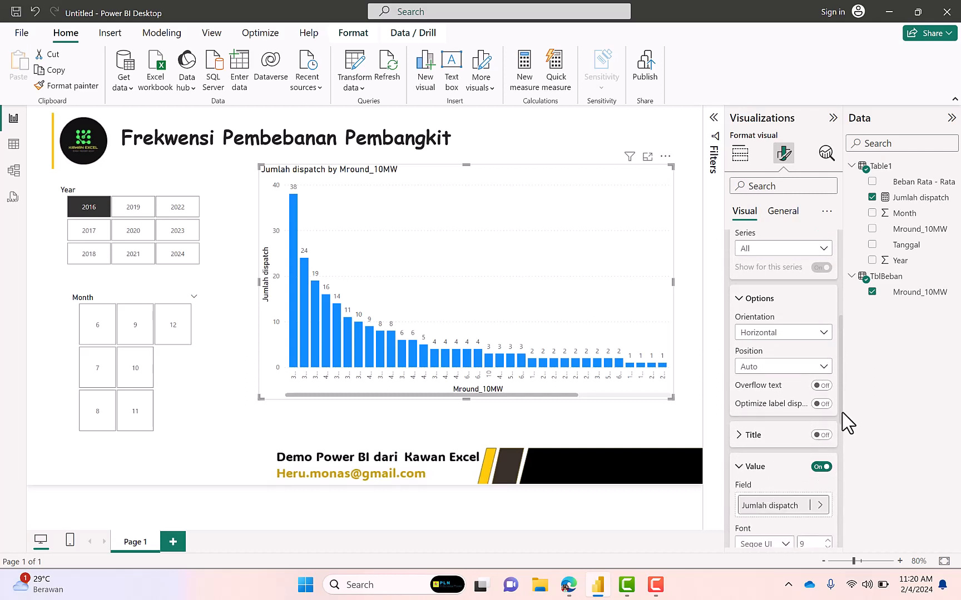
pyautogui.scroll(-3, 844, 445)
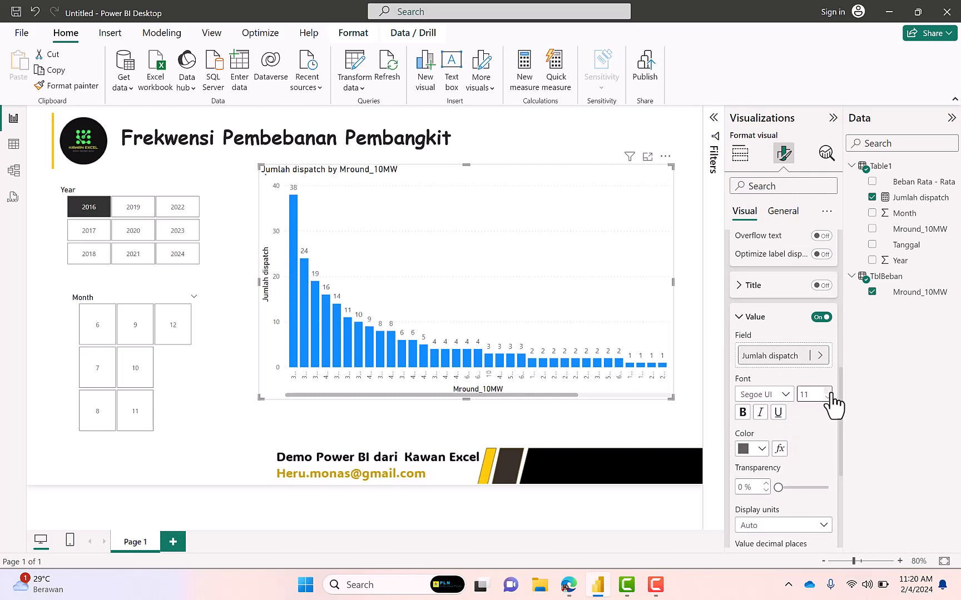
pyautogui.click(829, 391)
pyautogui.click(828, 392)
pyautogui.click(829, 391)
pyautogui.click(828, 391)
pyautogui.click(828, 391)
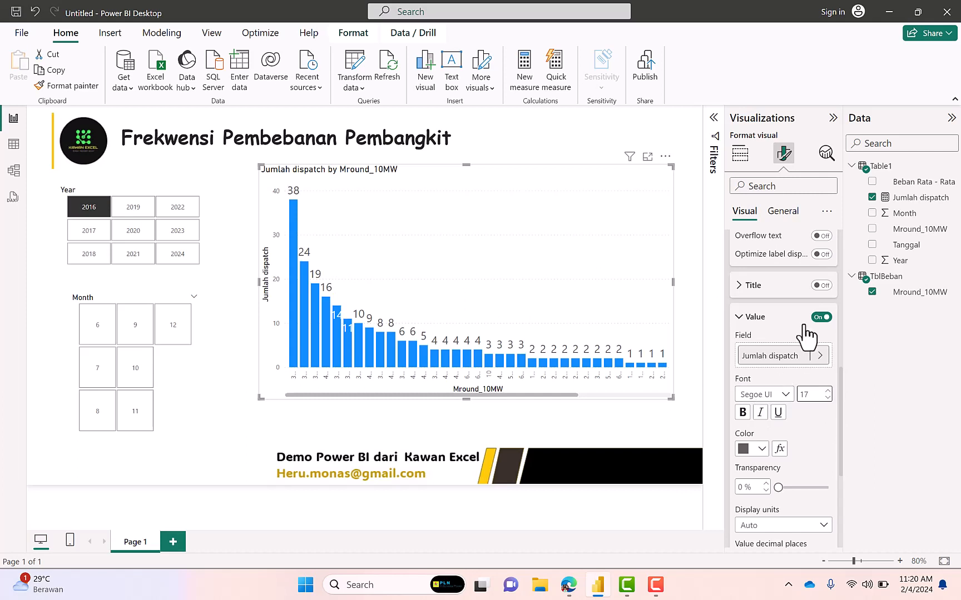
pyautogui.click(683, 264)
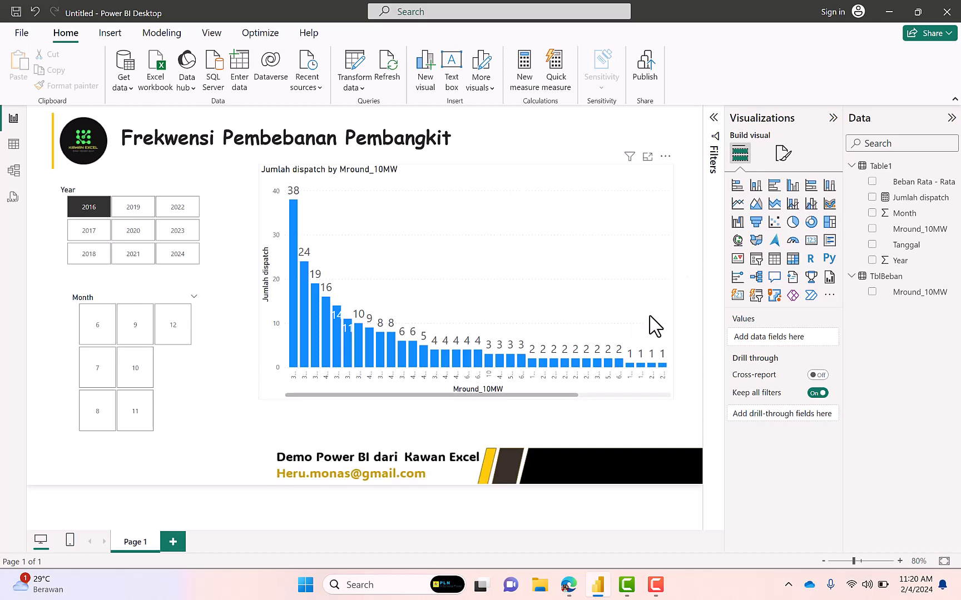
# Widen the column chart on both sides, toward the page's right edge and toward the slicers
pyautogui.click(675, 297)
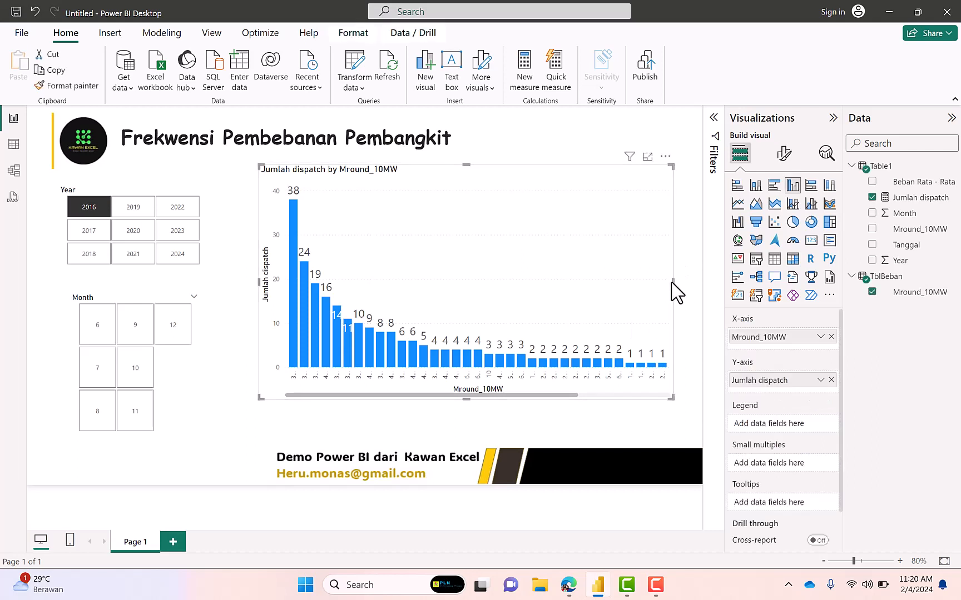
pyautogui.moveTo(673, 280); pyautogui.dragTo(699, 292)
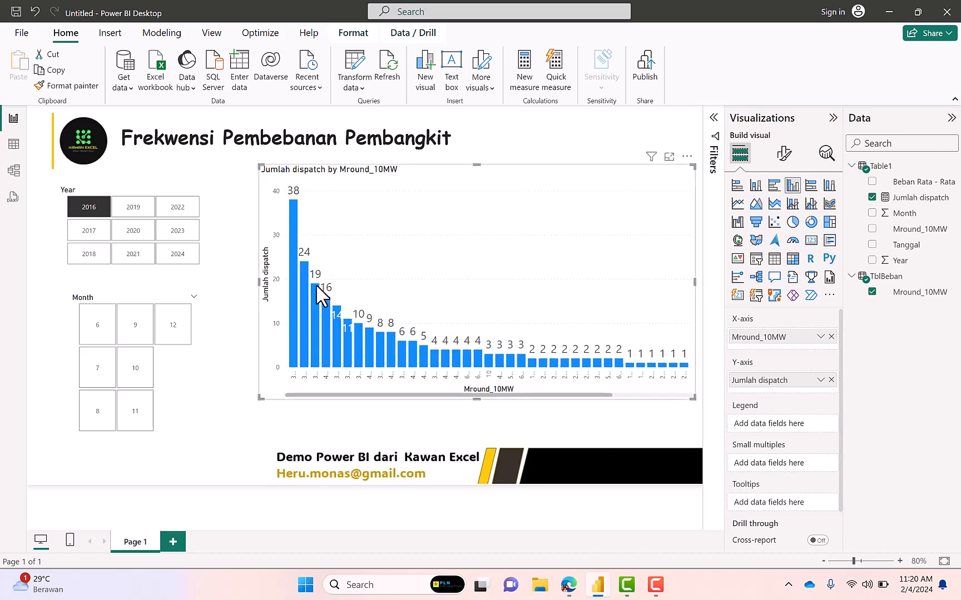
pyautogui.moveTo(257, 281); pyautogui.dragTo(212, 282)
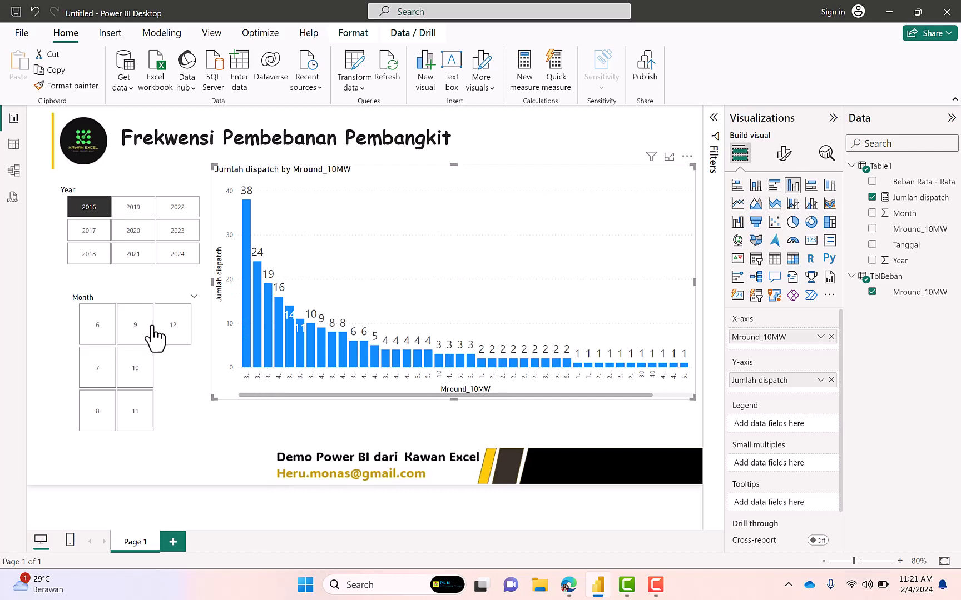
# Move the Year and Month slicers to the page's left edge and narrow the Year slicer to two columns of tiles
pyautogui.moveTo(130, 200); pyautogui.dragTo(102, 195)
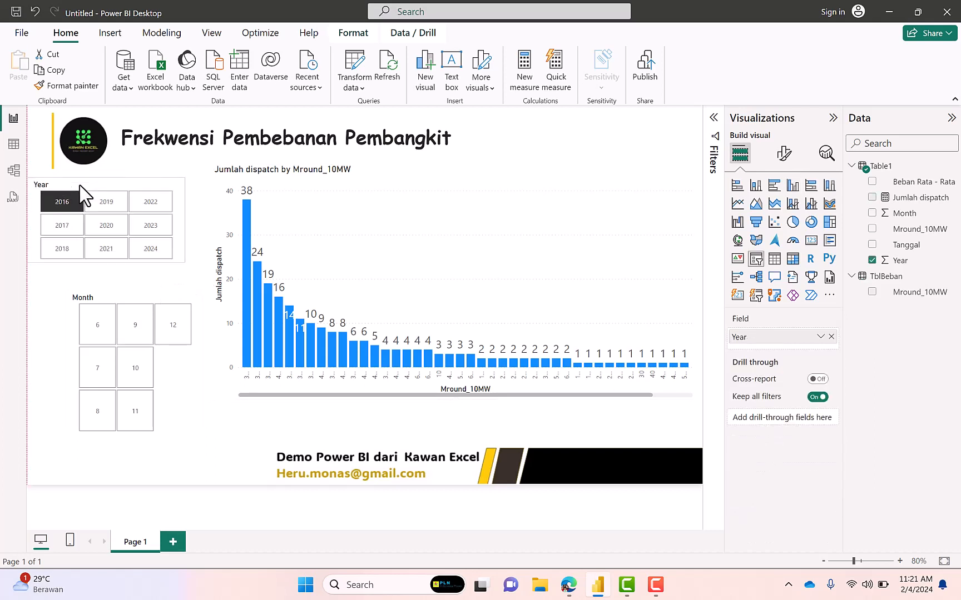
pyautogui.moveTo(145, 308); pyautogui.dragTo(107, 304)
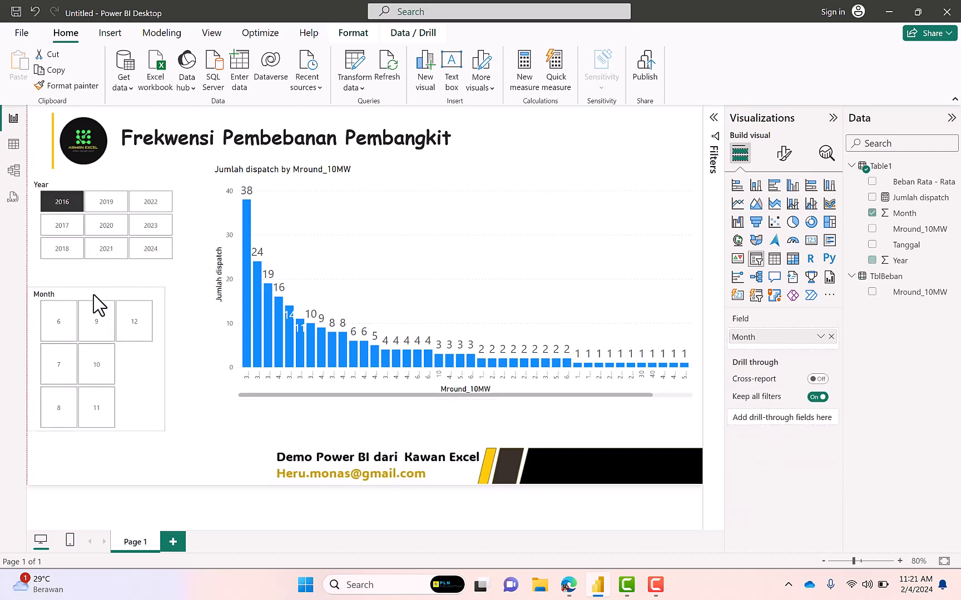
pyautogui.click(183, 238)
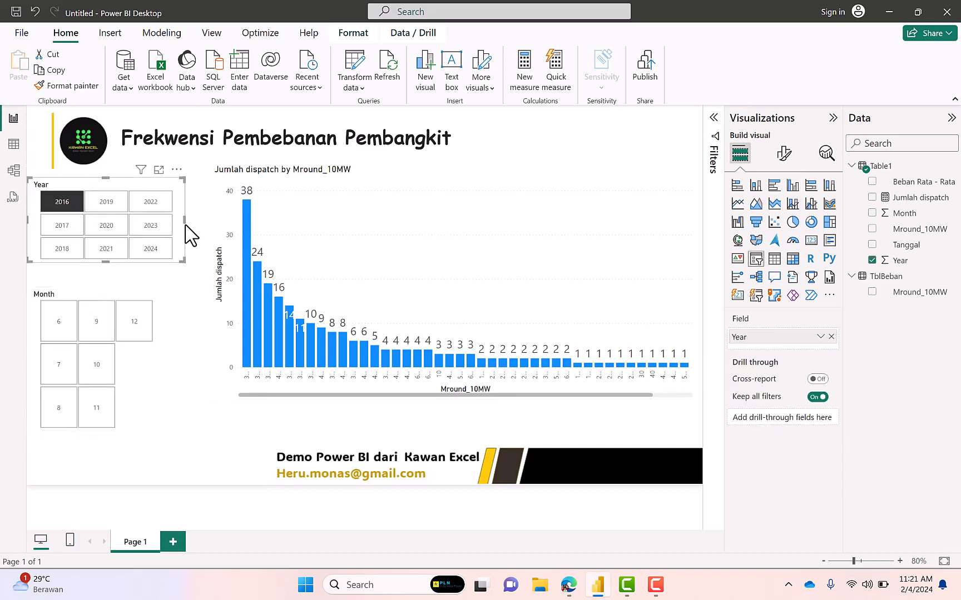
pyautogui.moveTo(185, 220); pyautogui.dragTo(128, 233)
# Fit the Month slicer between the Year slicer and the page's lower edge, and narrow it to the Year slicer's width
pyautogui.moveTo(98, 298); pyautogui.dragTo(77, 360)
pyautogui.click(96, 338)
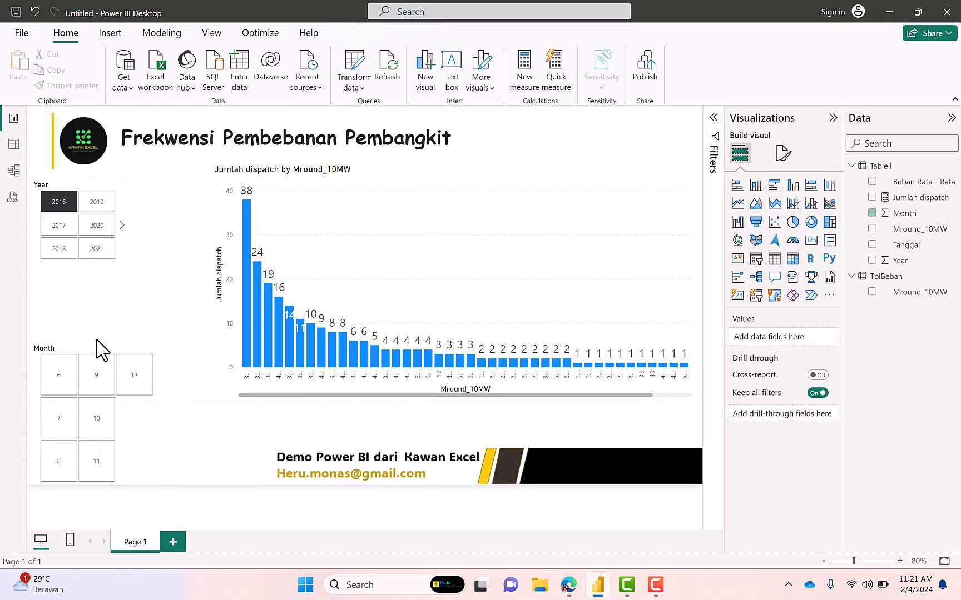
pyautogui.click(94, 339)
pyautogui.moveTo(94, 336); pyautogui.dragTo(101, 274)
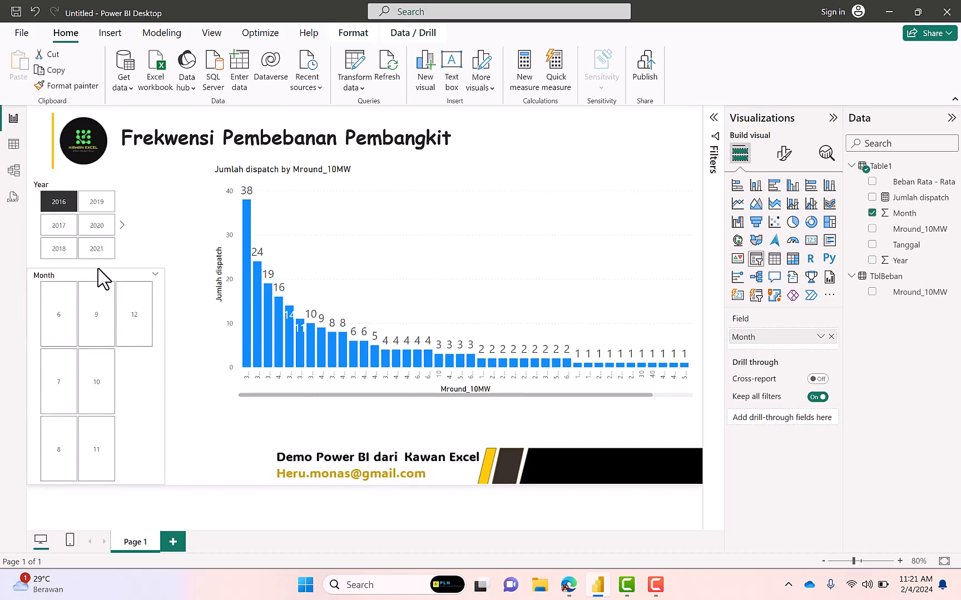
pyautogui.moveTo(161, 376); pyautogui.dragTo(113, 378)
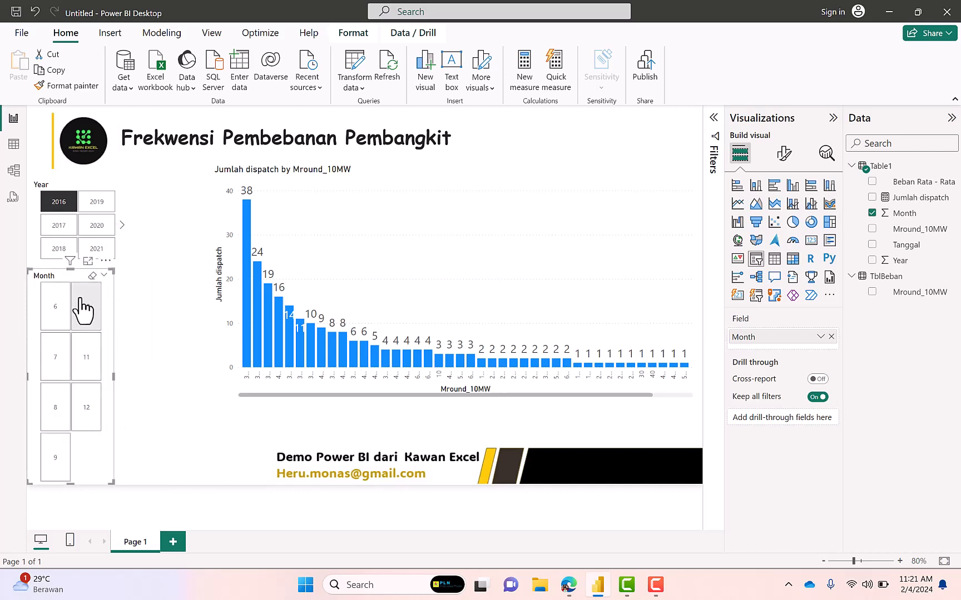
pyautogui.click(218, 331)
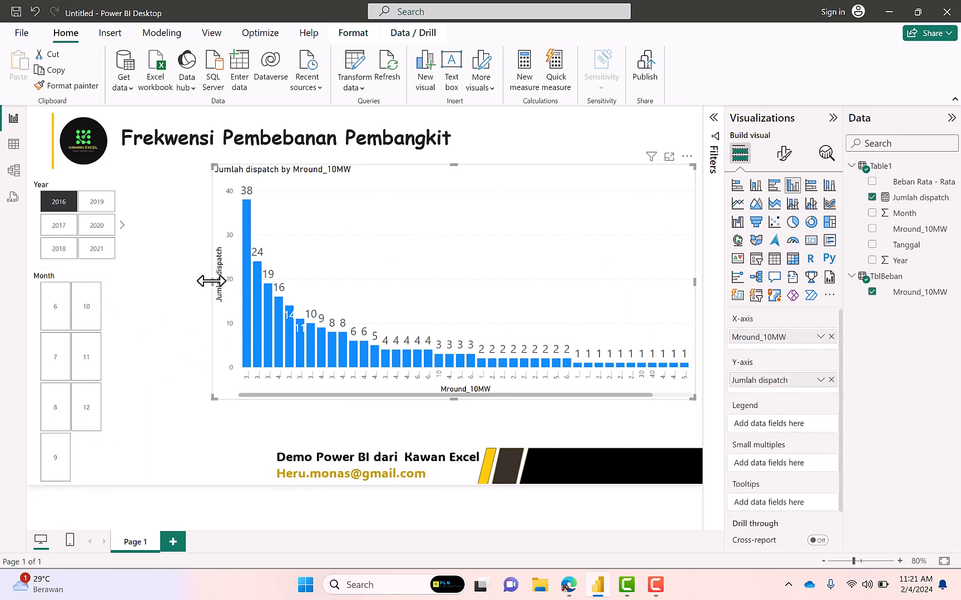
# Widen the column chart up to the Year and Month slicers, and filter the report to the year 2019
pyautogui.moveTo(211, 281); pyautogui.dragTo(129, 281)
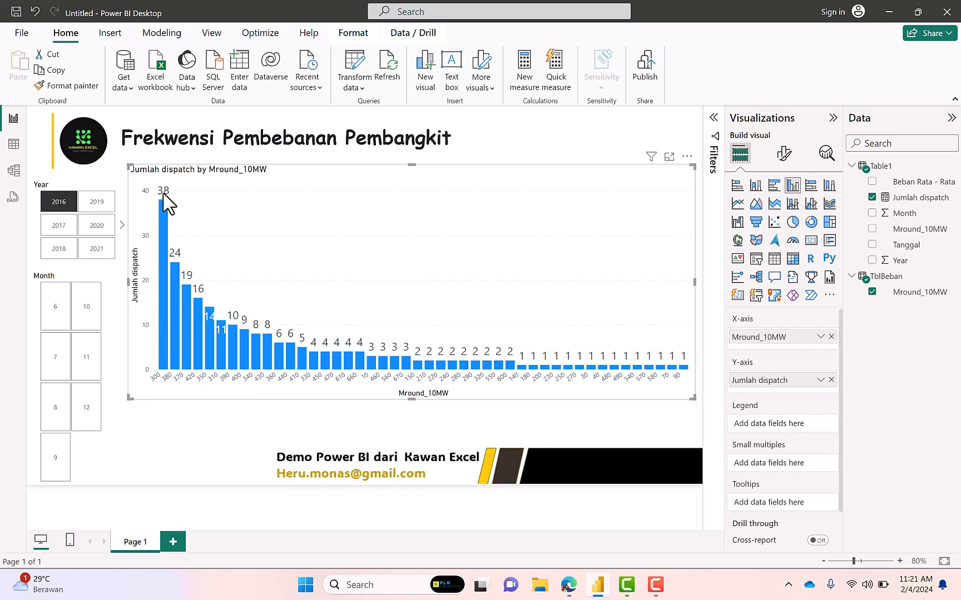
pyautogui.click(103, 211)
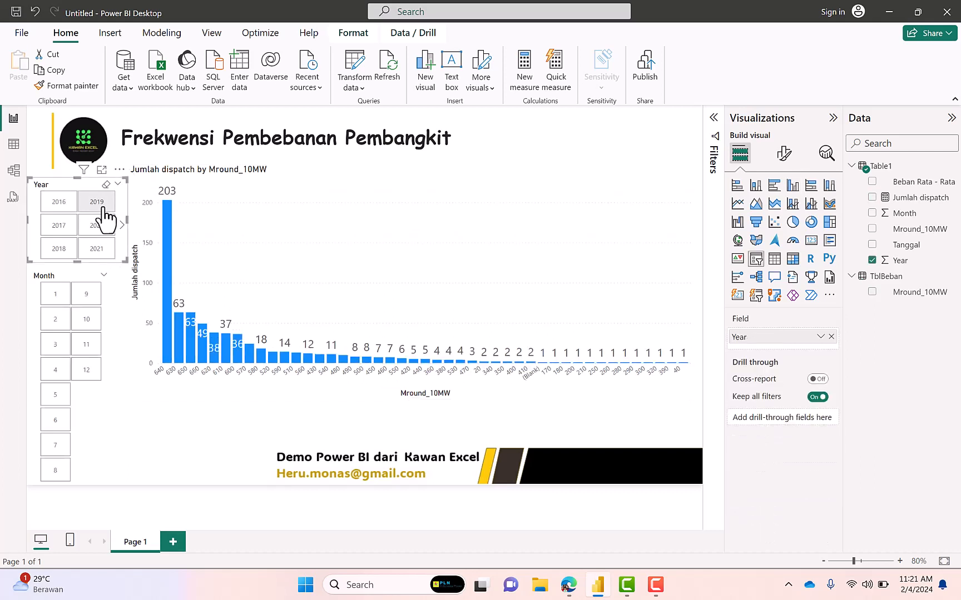
pyautogui.click(103, 210)
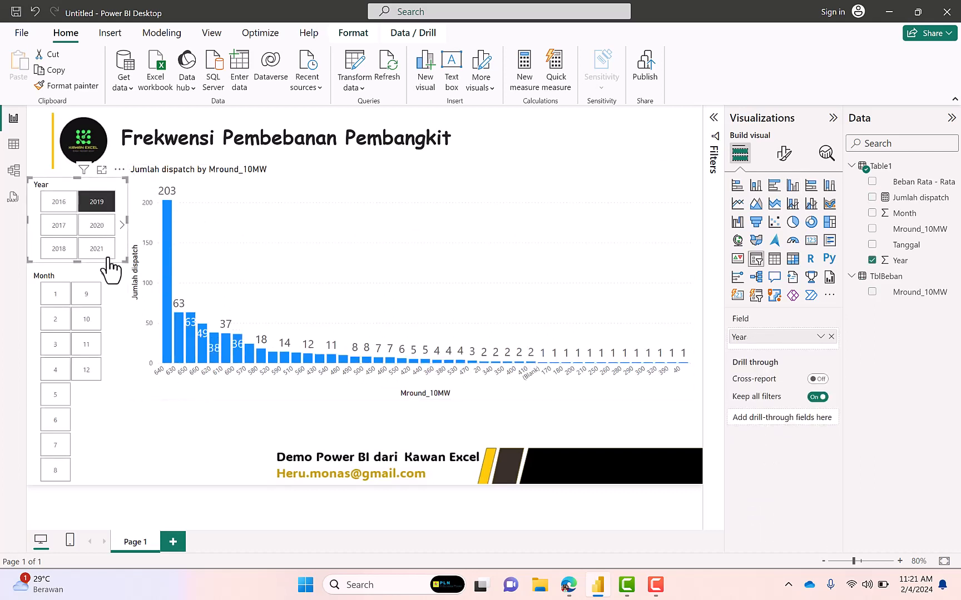
# Filter the report to the year 2023 and month 10 with the slicers
pyautogui.click(121, 225)
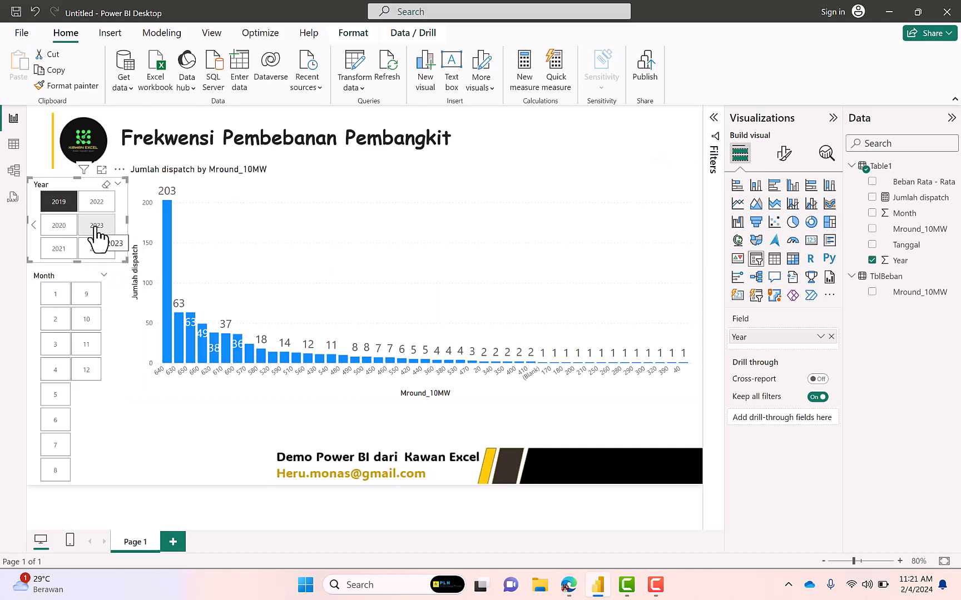
pyautogui.click(97, 229)
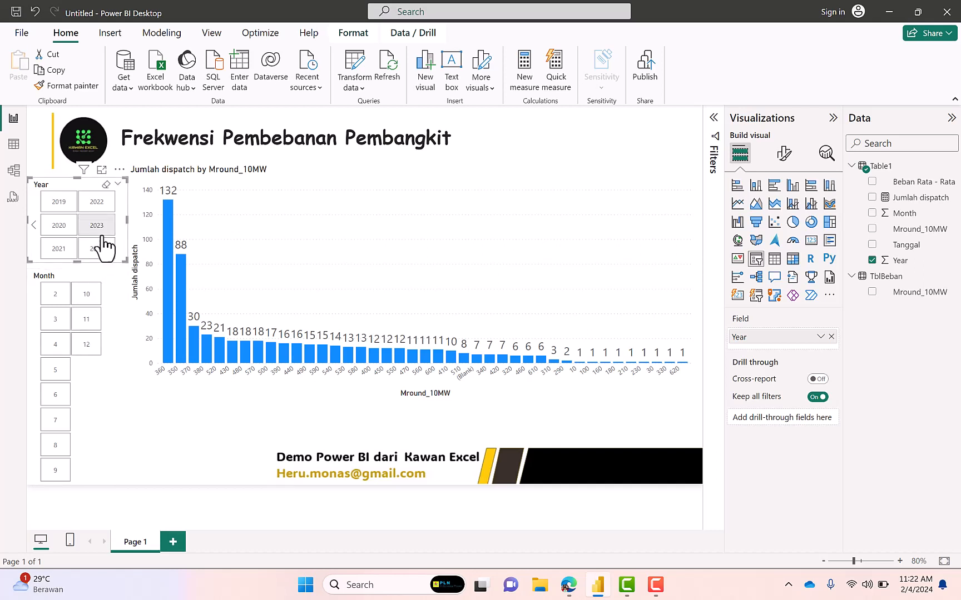
pyautogui.click(93, 300)
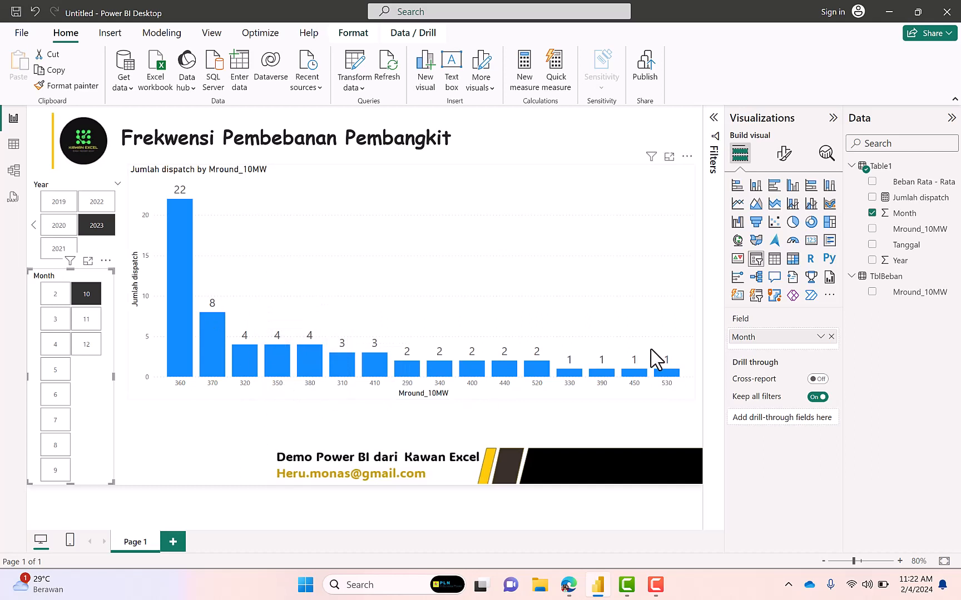
# Review the Jumlah dispatch measure's formula and the options of the column chart's X-axis field
pyautogui.click(907, 201)
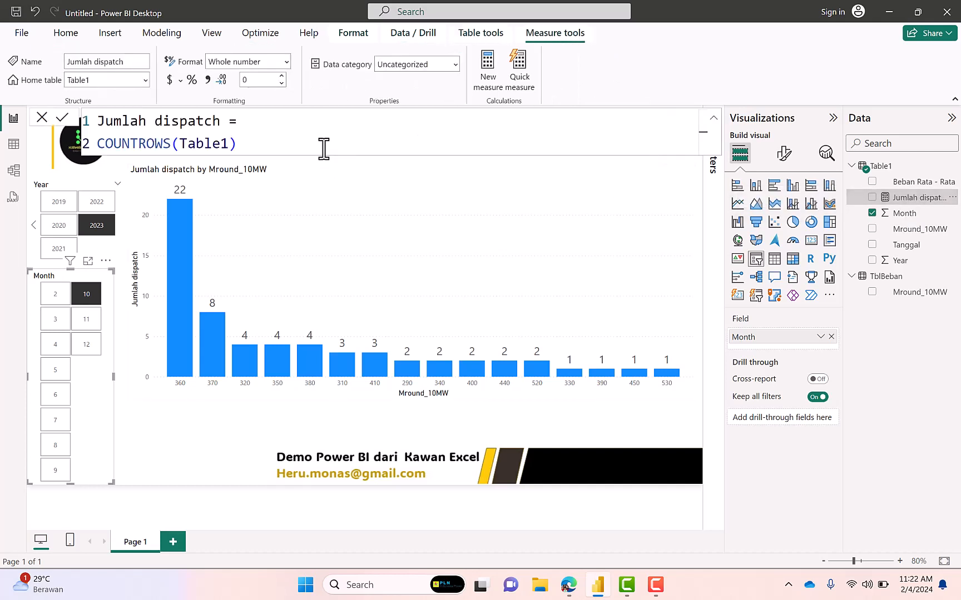
pyautogui.click(240, 440)
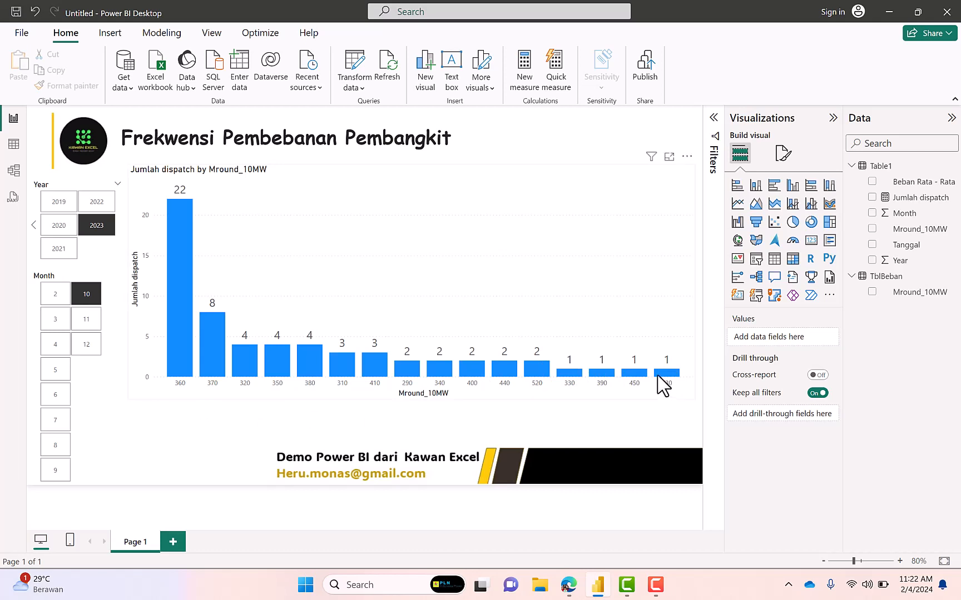
pyautogui.click(692, 258)
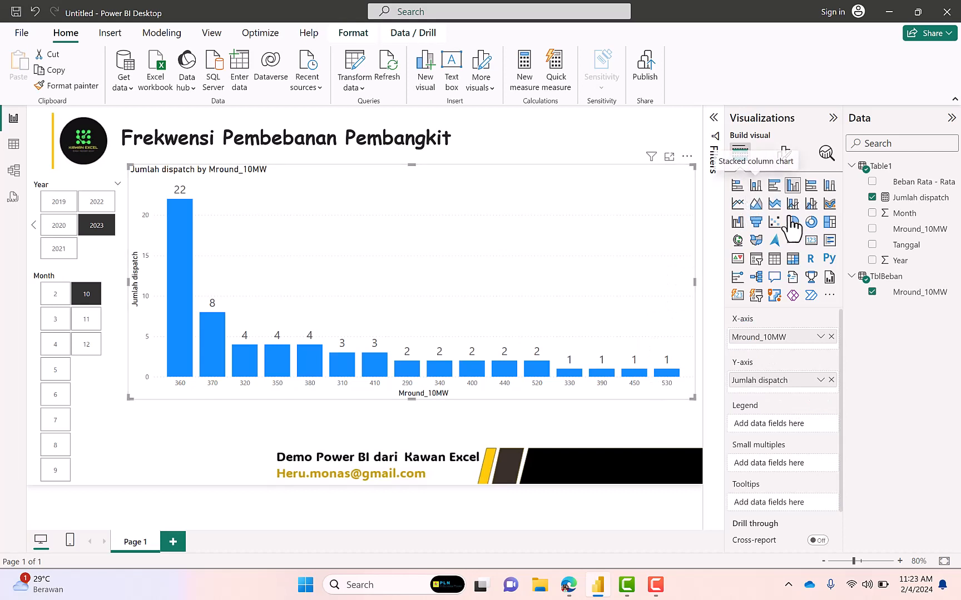
pyautogui.click(821, 337)
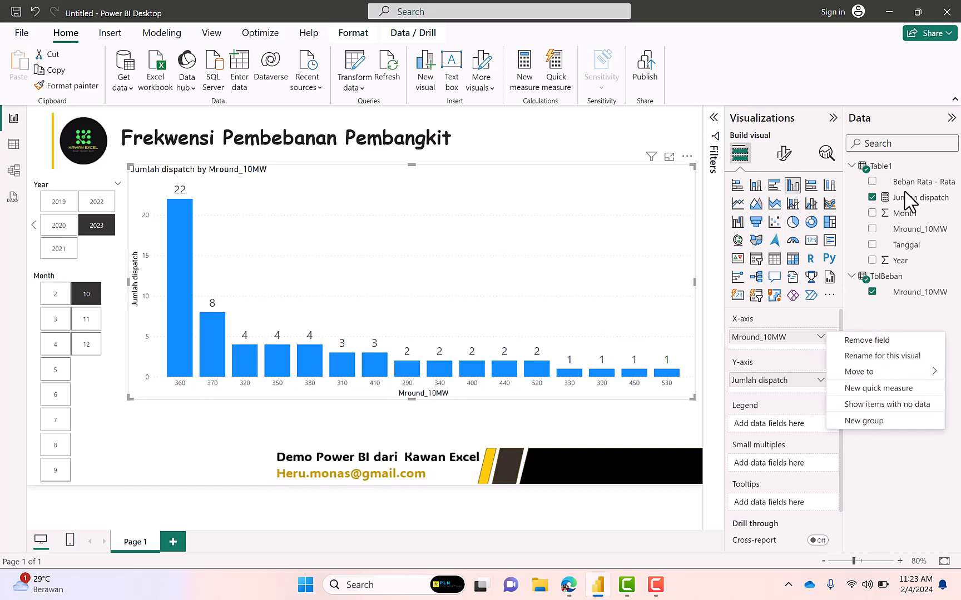
# Set TblBeban's Mround_10MW column to sort by Mround_10MW
pyautogui.click(910, 293)
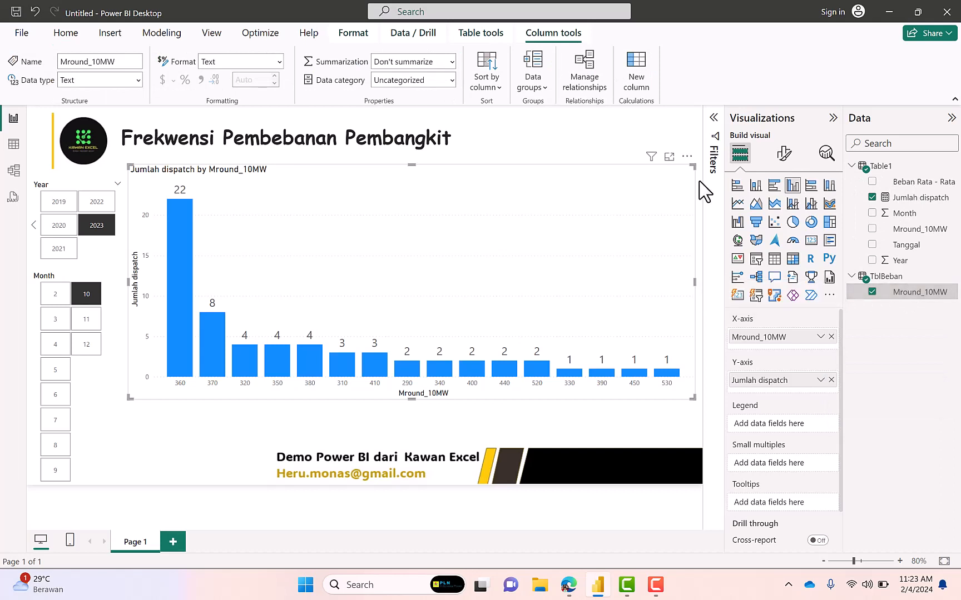
pyautogui.click(502, 91)
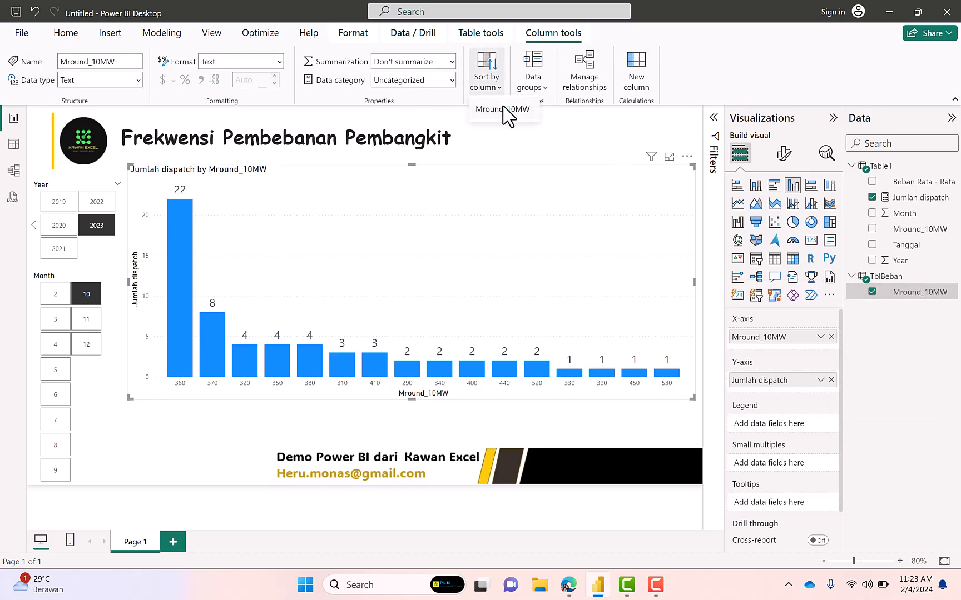
pyautogui.click(504, 109)
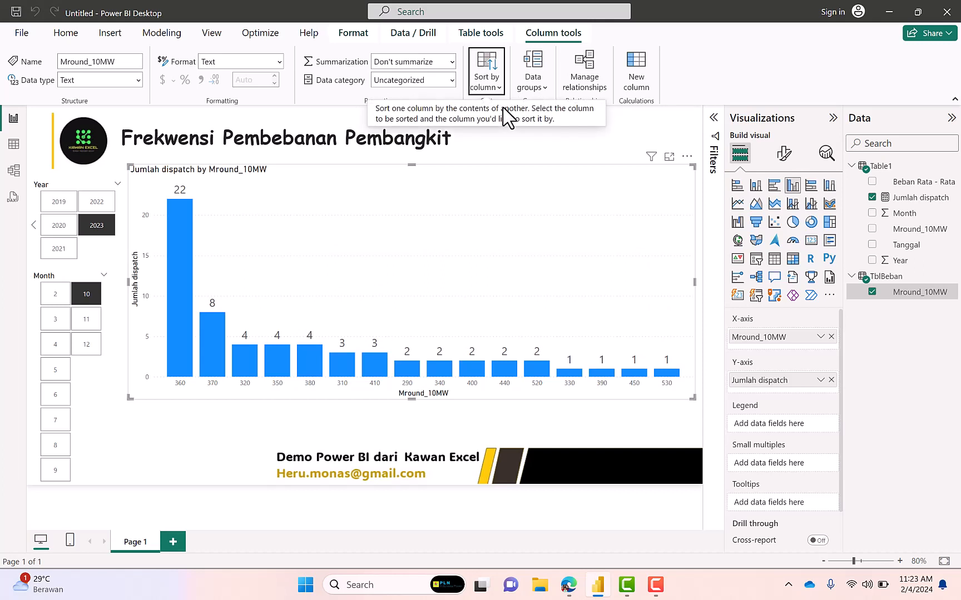
pyautogui.doubleClick(884, 294)
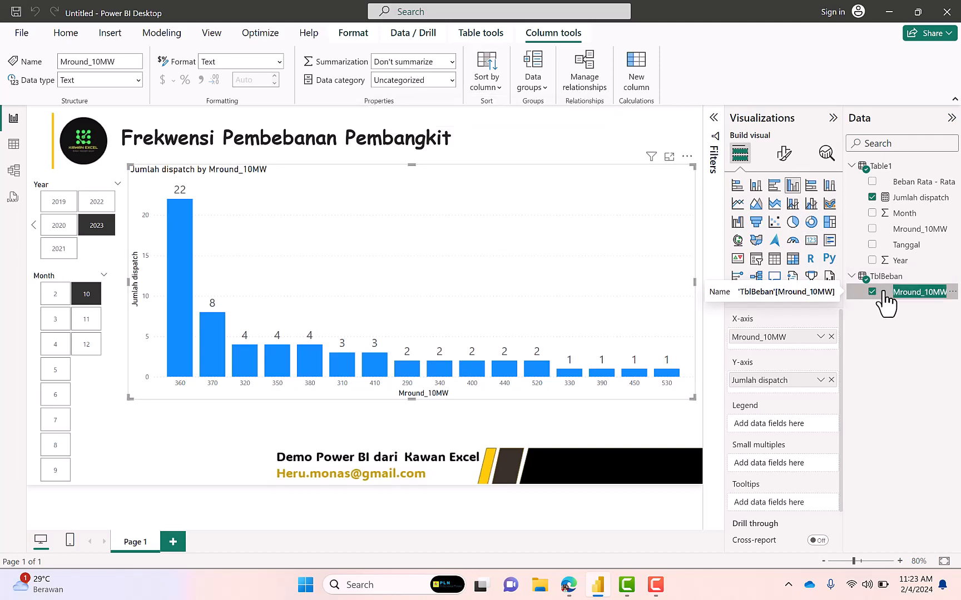
# Sort TblBeban's Mround_10MW column ascending in its data table, reapply Mround_10MW as its sort-by column, and return to the report
pyautogui.click(13, 146)
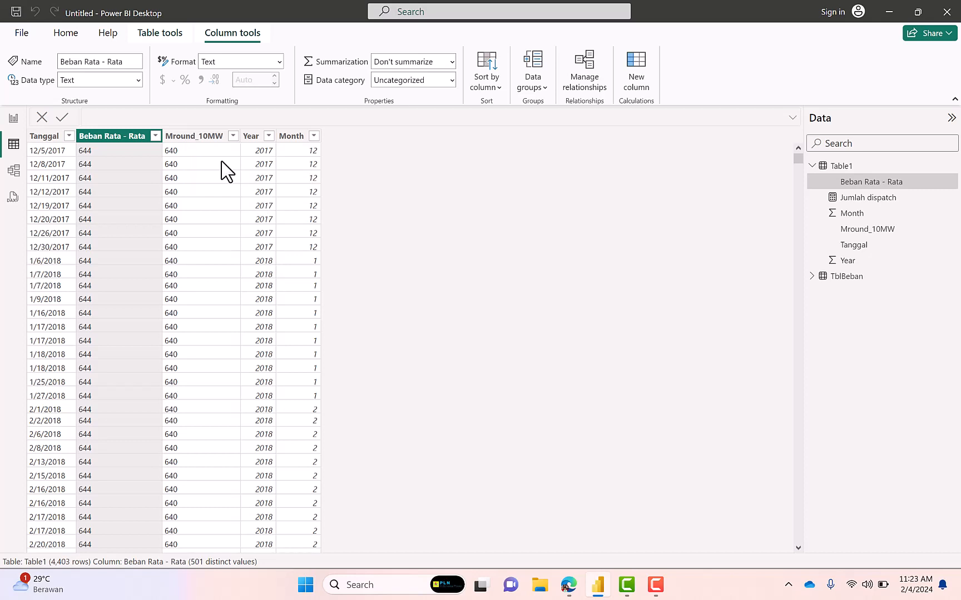
pyautogui.doubleClick(847, 277)
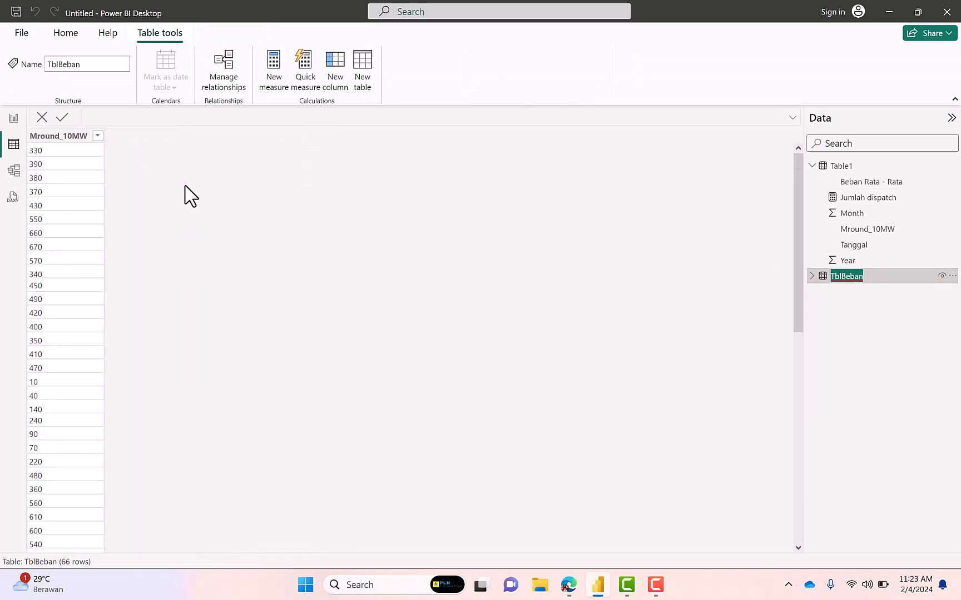
pyautogui.click(61, 139)
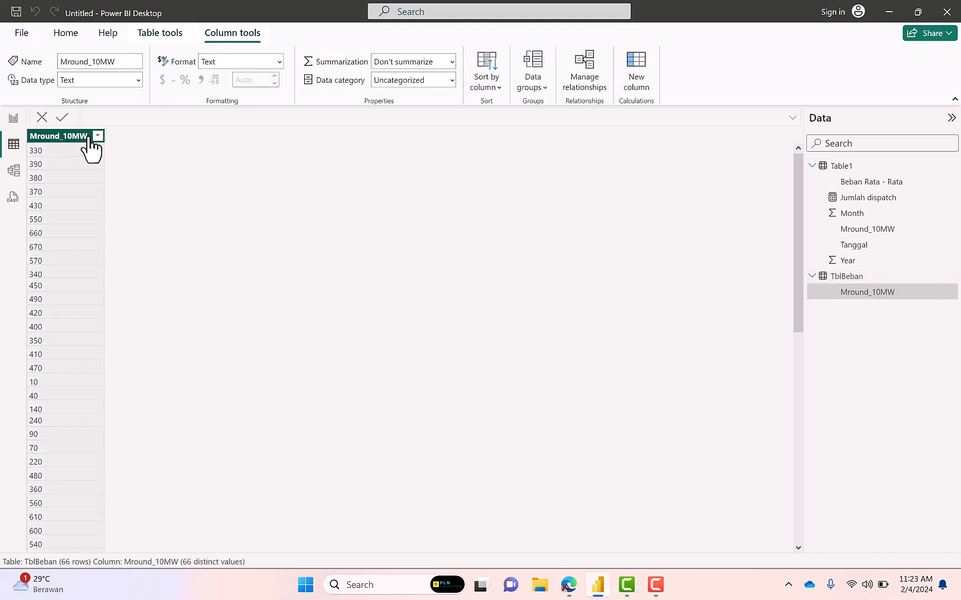
pyautogui.click(97, 137)
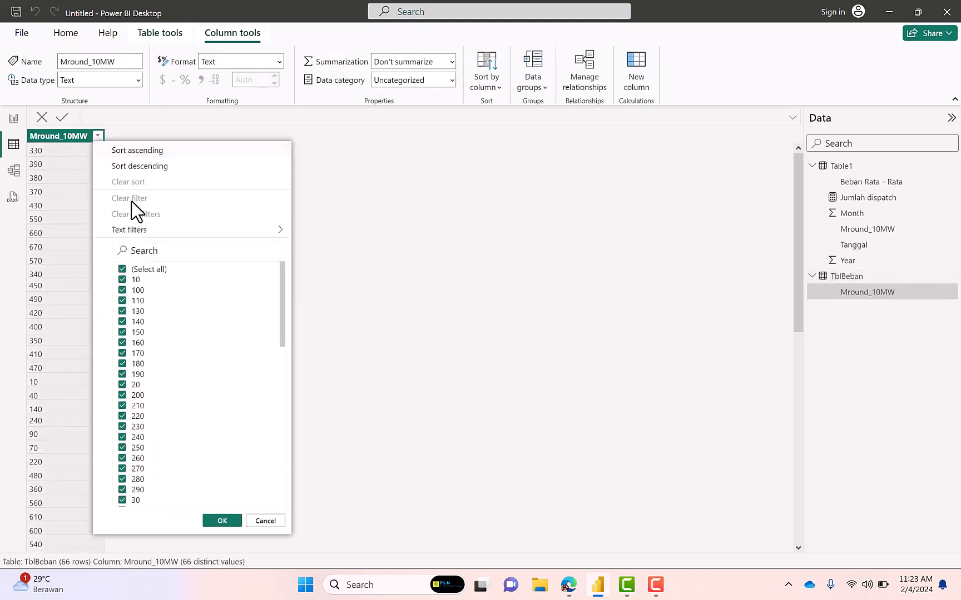
pyautogui.click(137, 151)
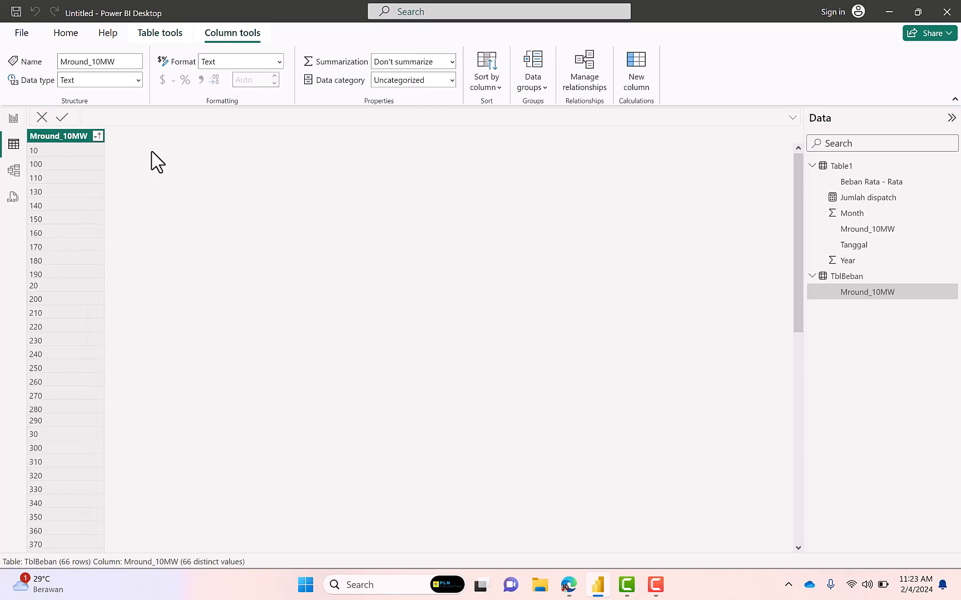
pyautogui.click(504, 94)
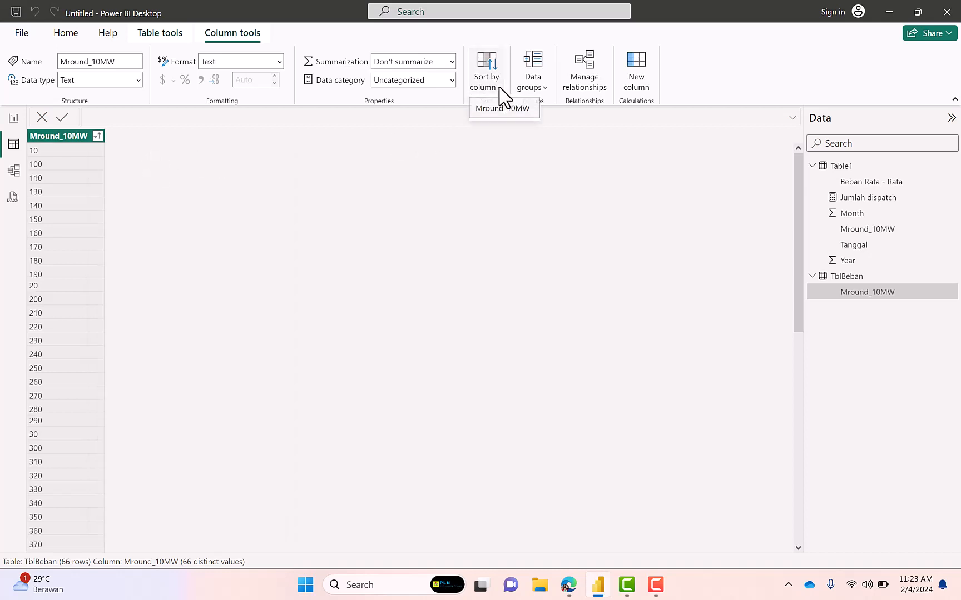
pyautogui.click(507, 110)
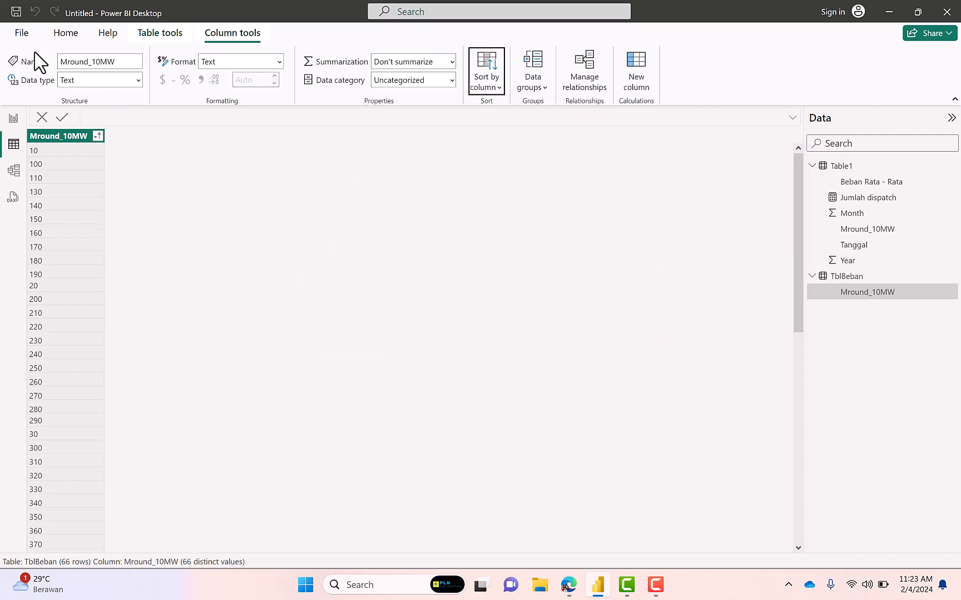
pyautogui.click(14, 119)
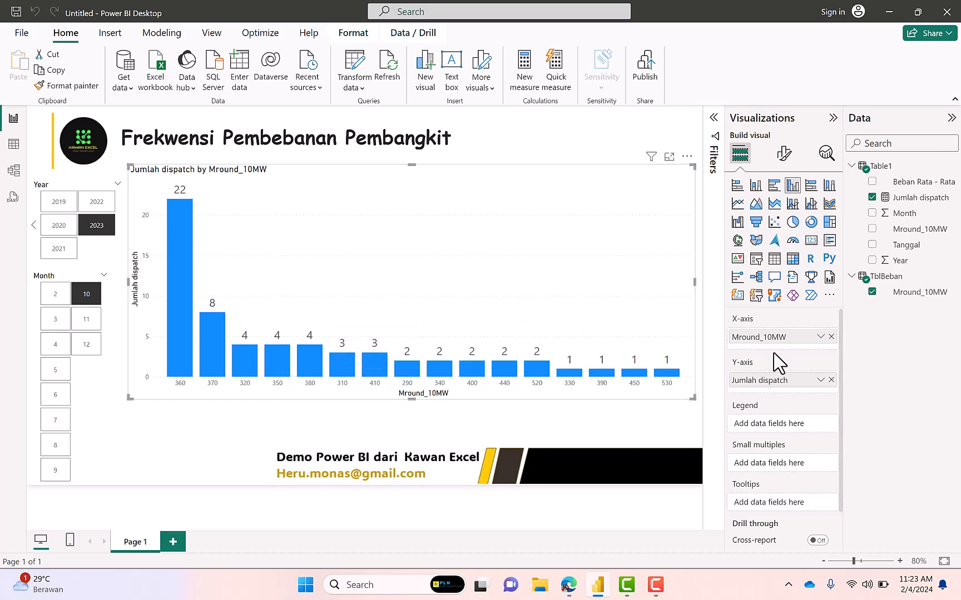
# Examine the options of the chart's Jumlah dispatch and Mround_10MW fields, including Show value as, for a sort setting
pyautogui.click(820, 381)
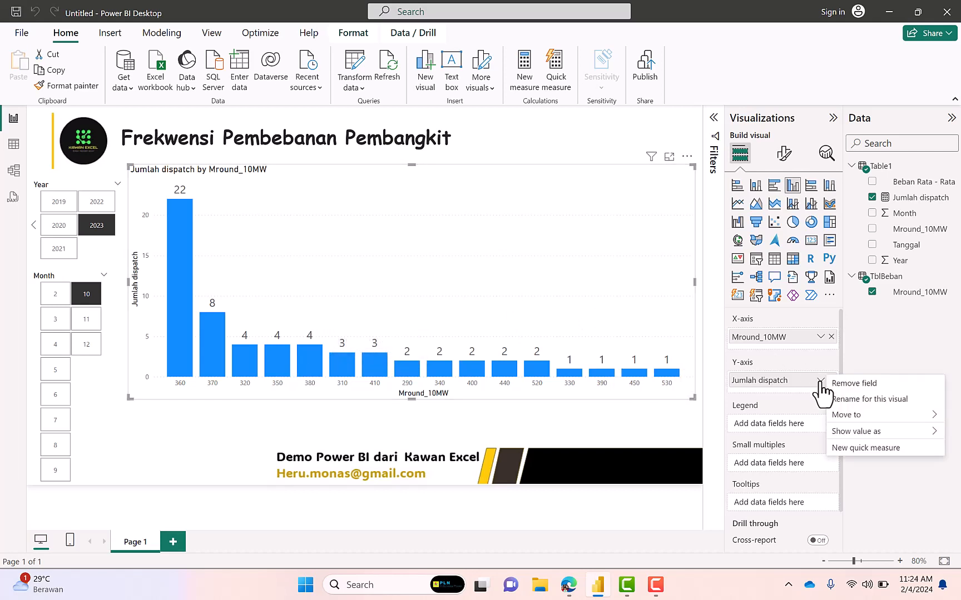
pyautogui.moveTo(860, 433)
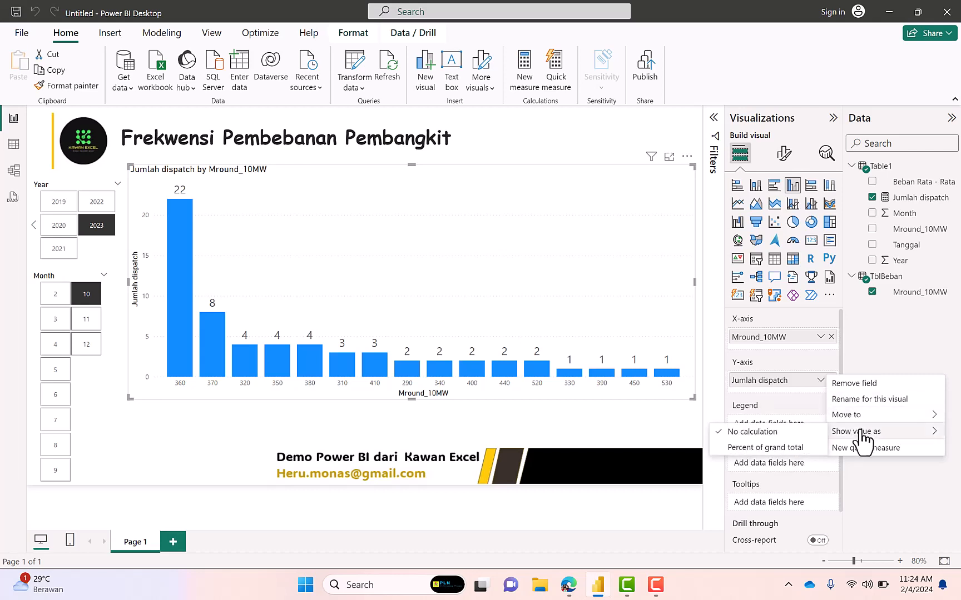
pyautogui.click(820, 337)
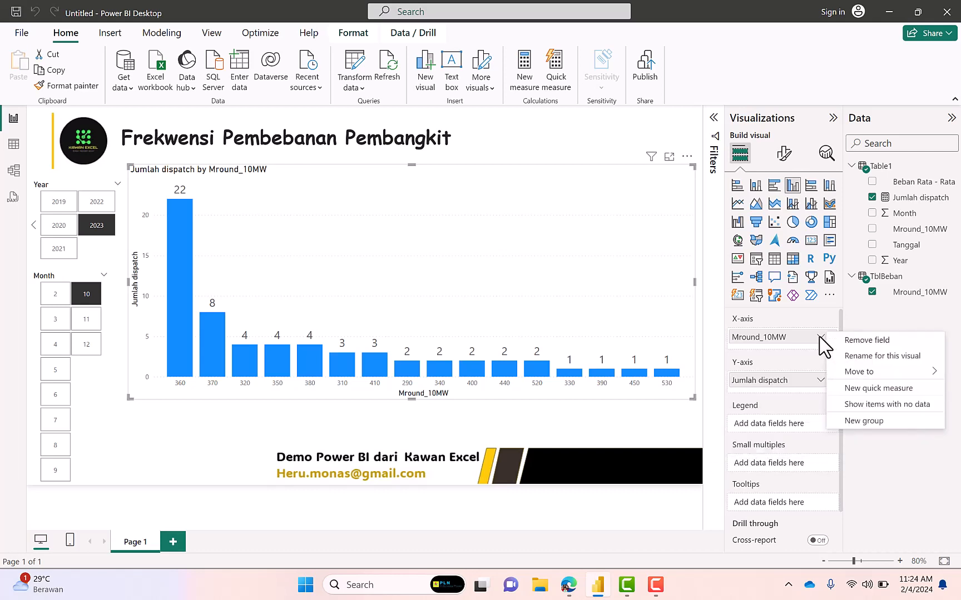
pyautogui.moveTo(856, 374)
pyautogui.click(286, 176)
pyautogui.click(109, 33)
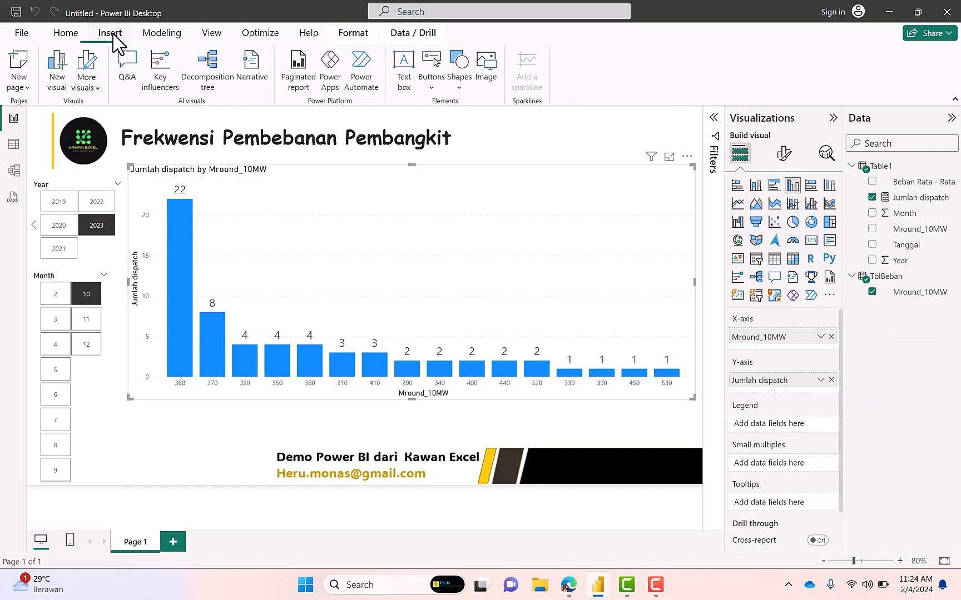
pyautogui.click(160, 36)
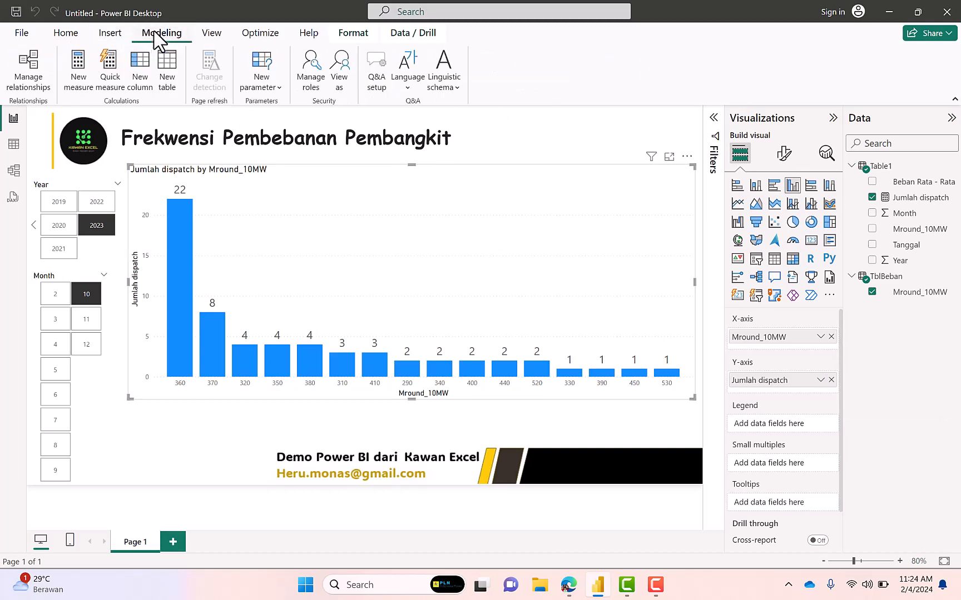
pyautogui.click(221, 35)
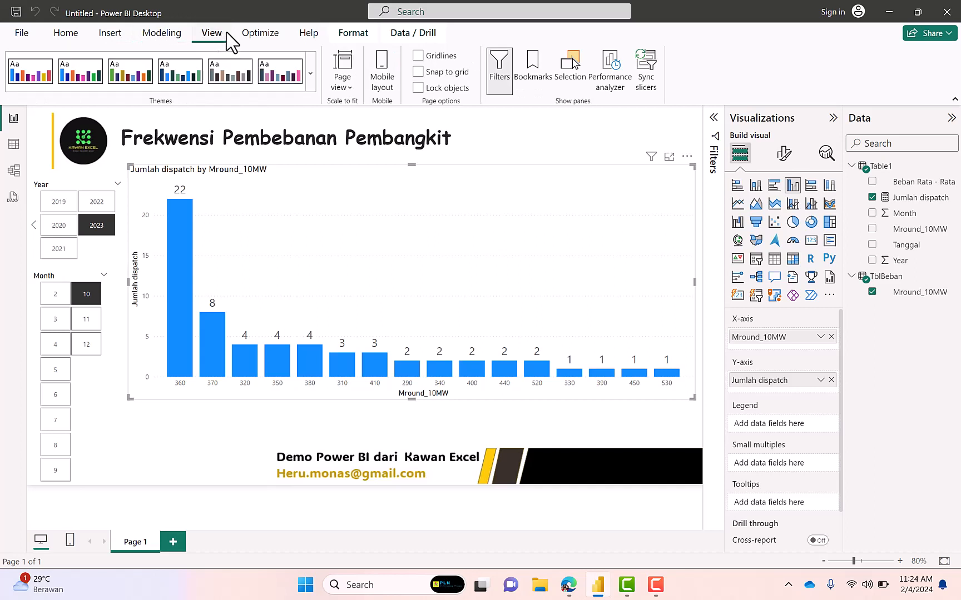
pyautogui.click(262, 38)
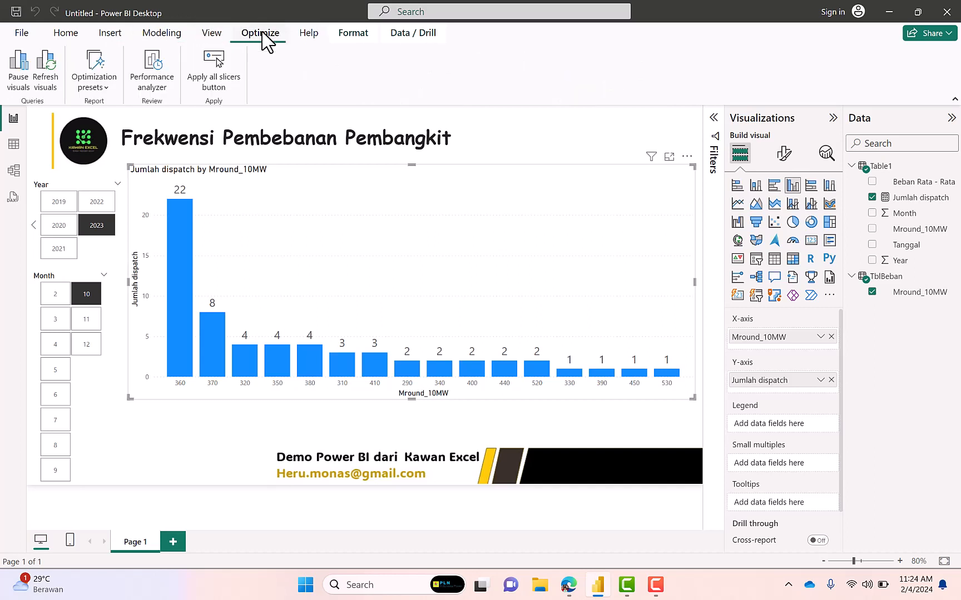
pyautogui.click(363, 39)
pyautogui.click(409, 39)
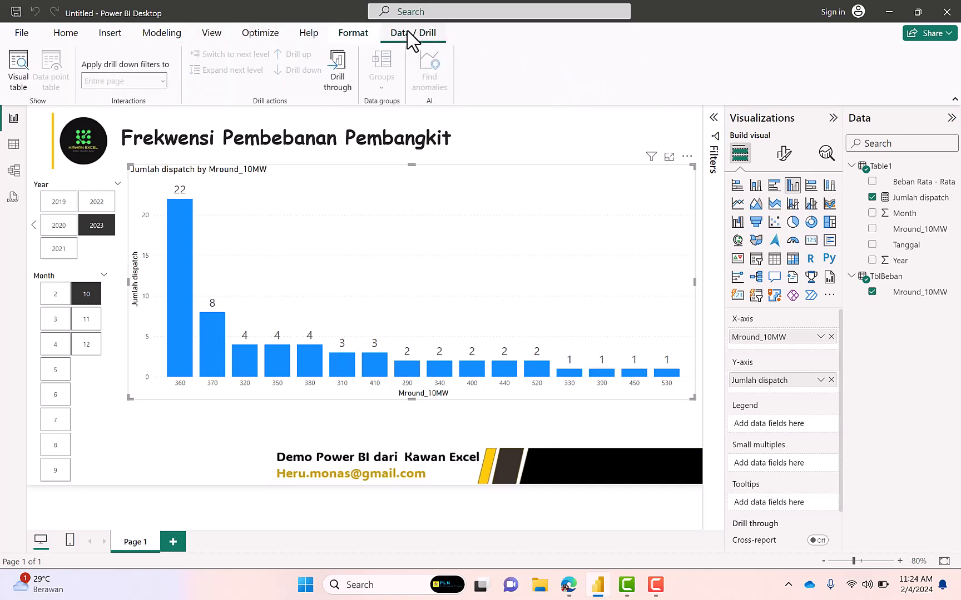
pyautogui.click(66, 38)
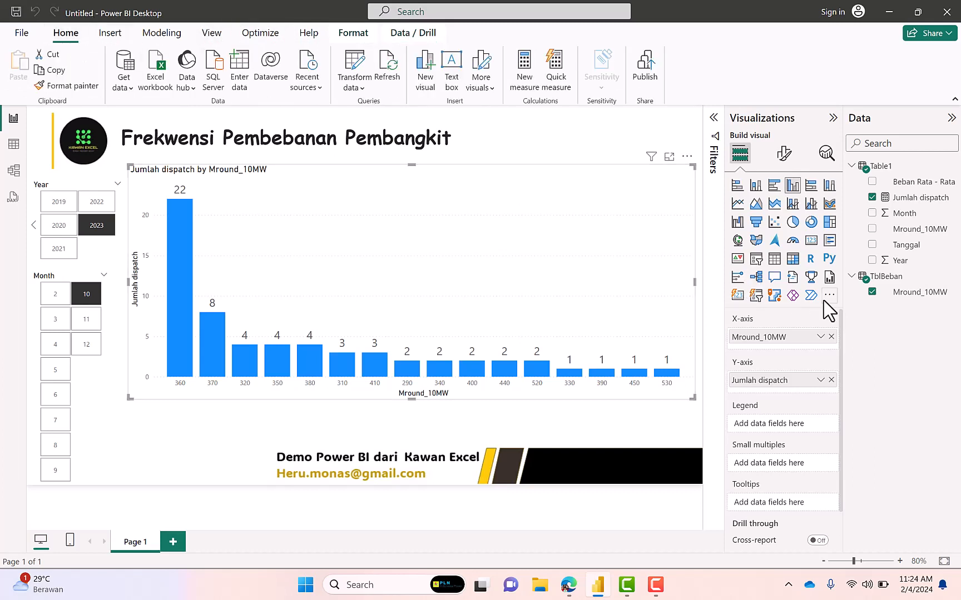
# Check the X-axis field's options again and the Jumlah dispatch measure's settings for a way to sort the chart
pyautogui.rightClick(800, 348)
pyautogui.click(797, 337)
pyautogui.click(823, 336)
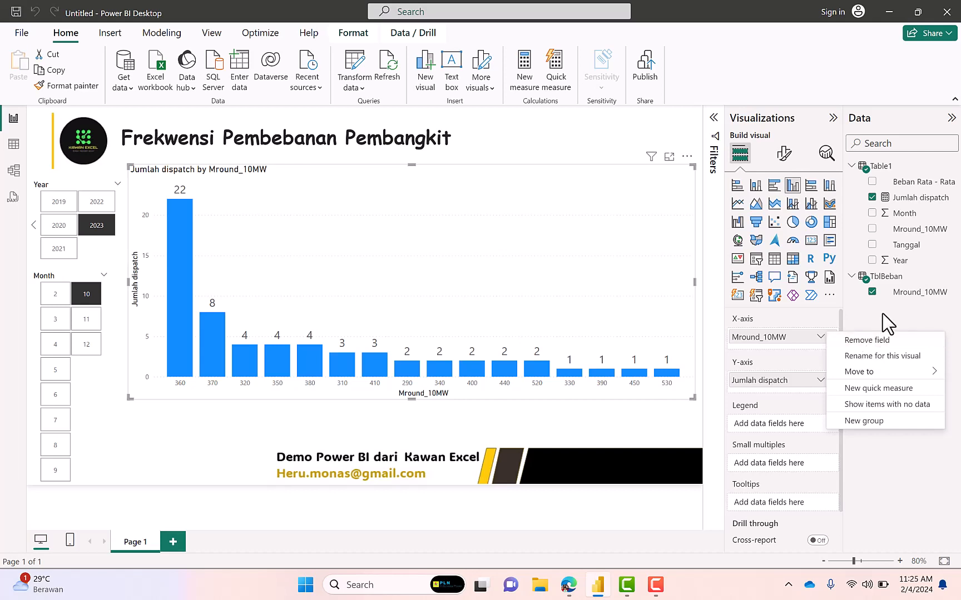
pyautogui.click(917, 197)
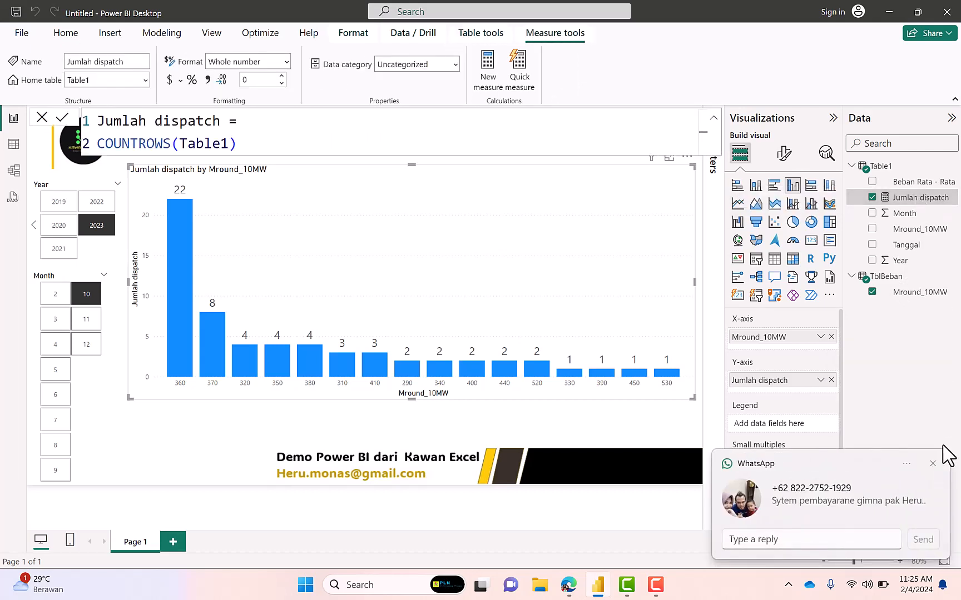
pyautogui.click(933, 464)
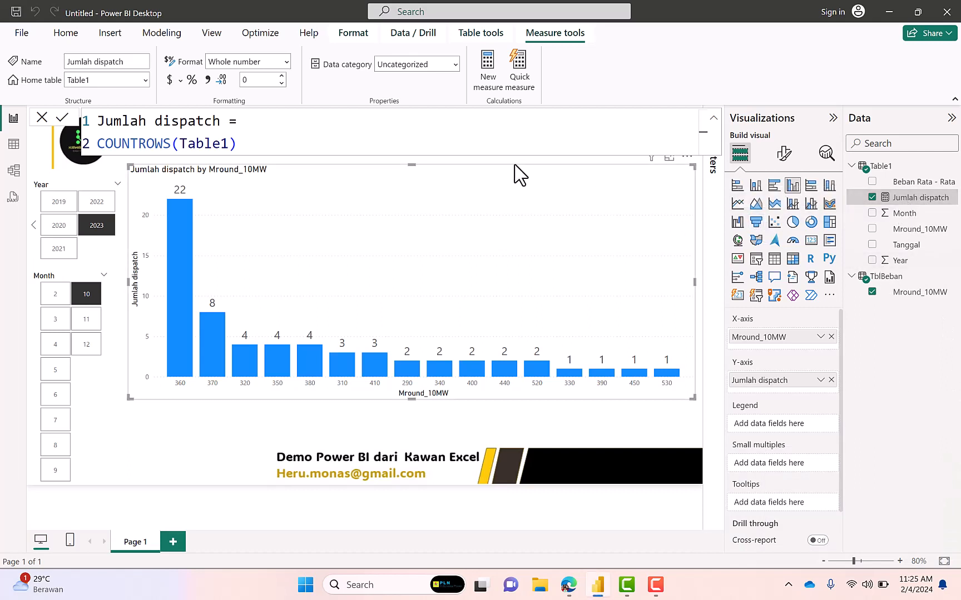
pyautogui.click(488, 38)
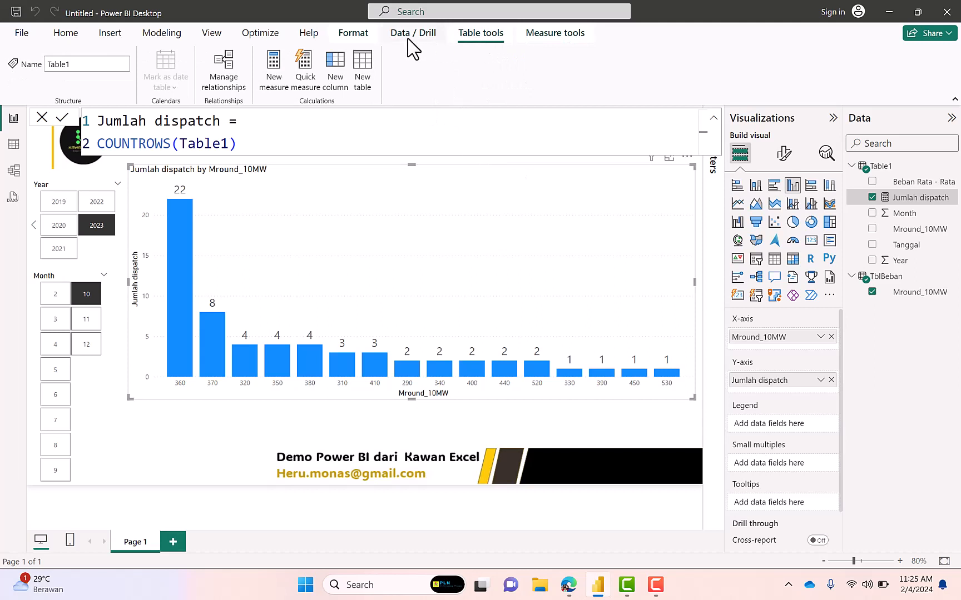
# Look through the insert, view, format, drill and table commands and the Jumlah dispatch field for a way to sort the chart
pyautogui.click(68, 36)
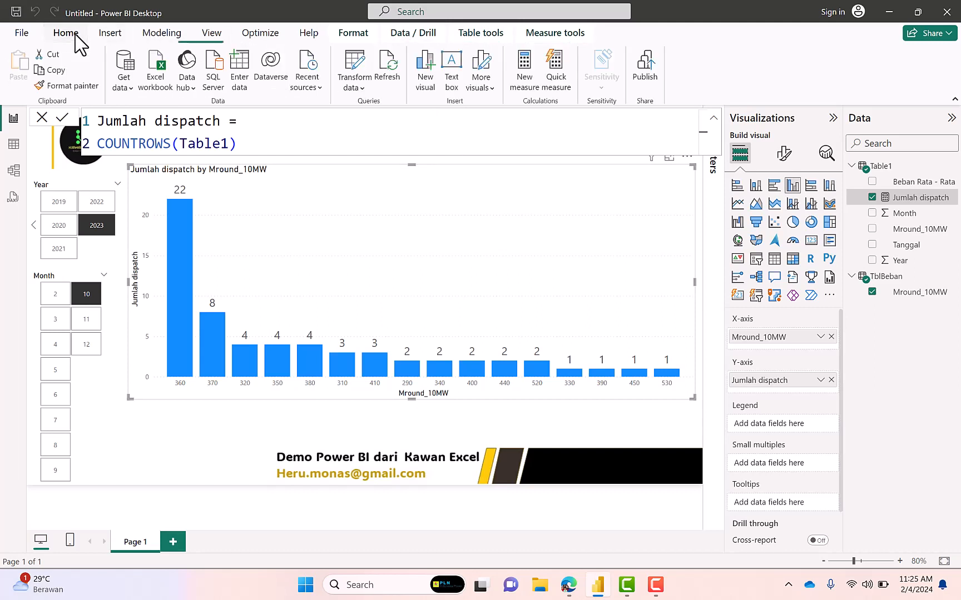
pyautogui.click(109, 37)
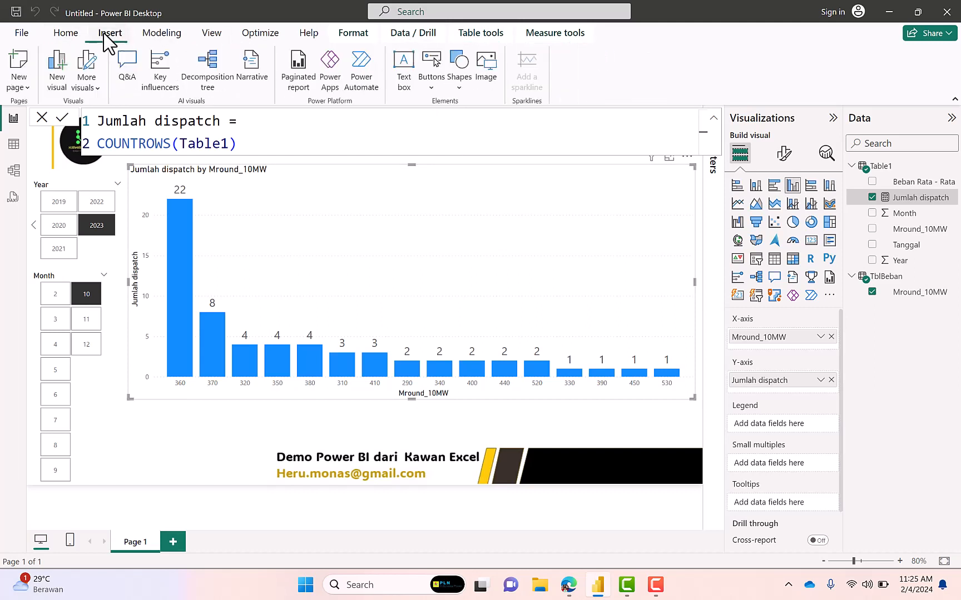
pyautogui.click(156, 40)
pyautogui.click(212, 38)
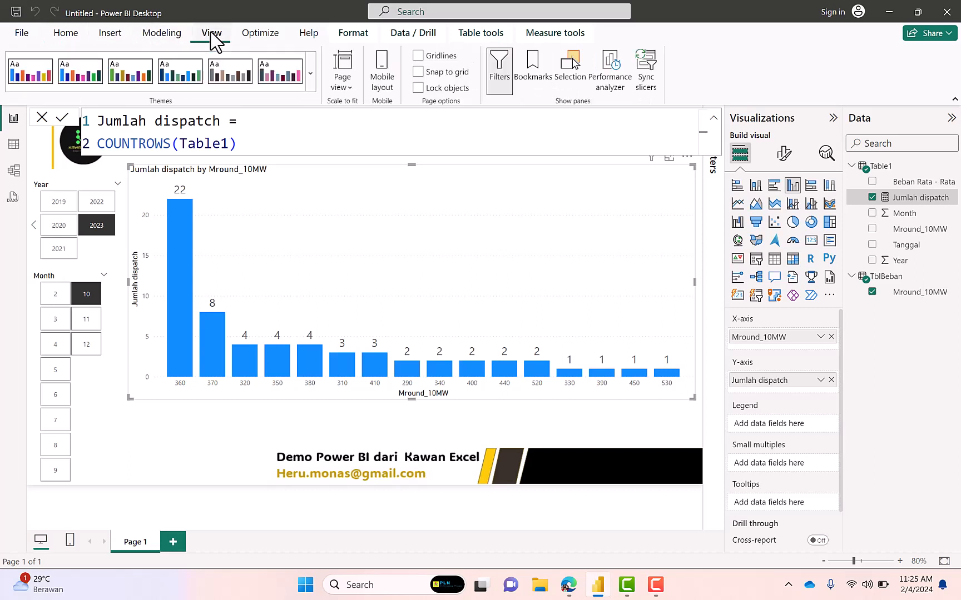
pyautogui.click(261, 43)
pyautogui.click(309, 40)
pyautogui.click(350, 37)
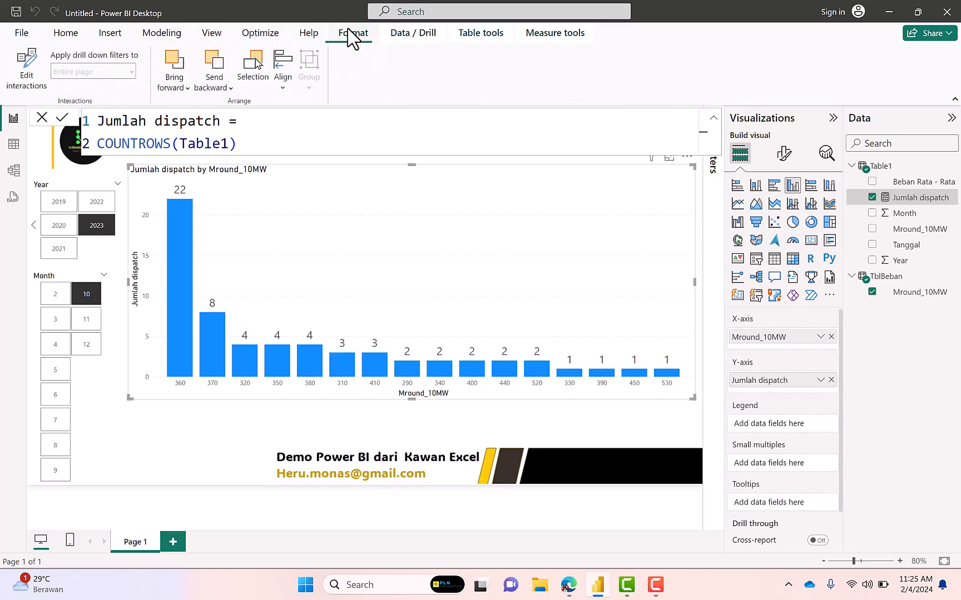
pyautogui.click(414, 37)
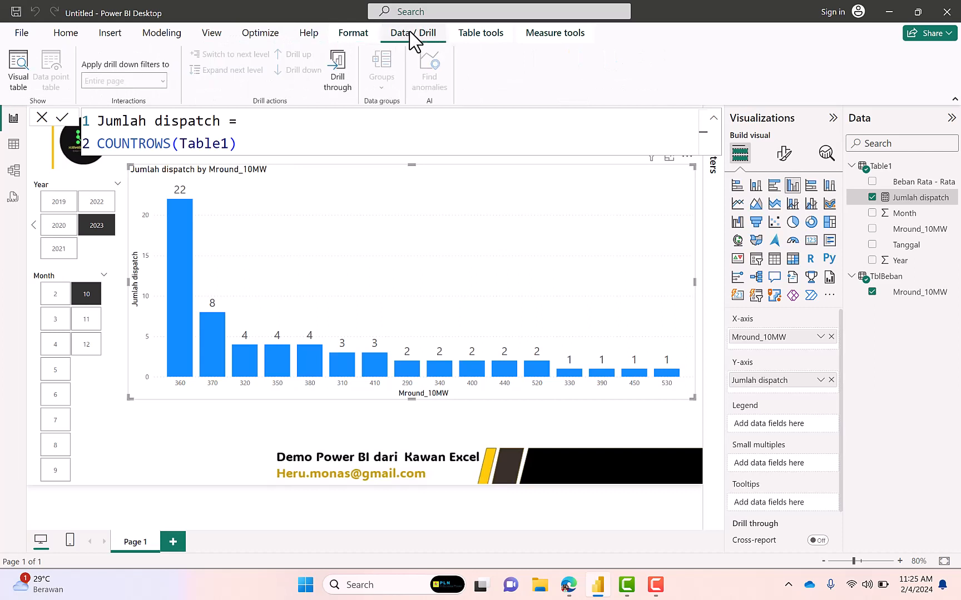
pyautogui.click(472, 38)
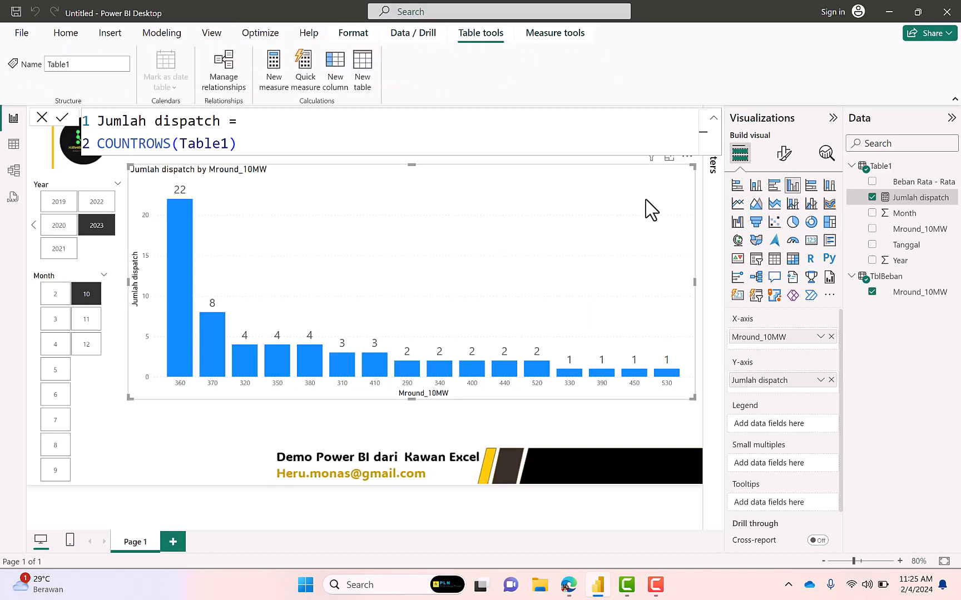
pyautogui.click(819, 381)
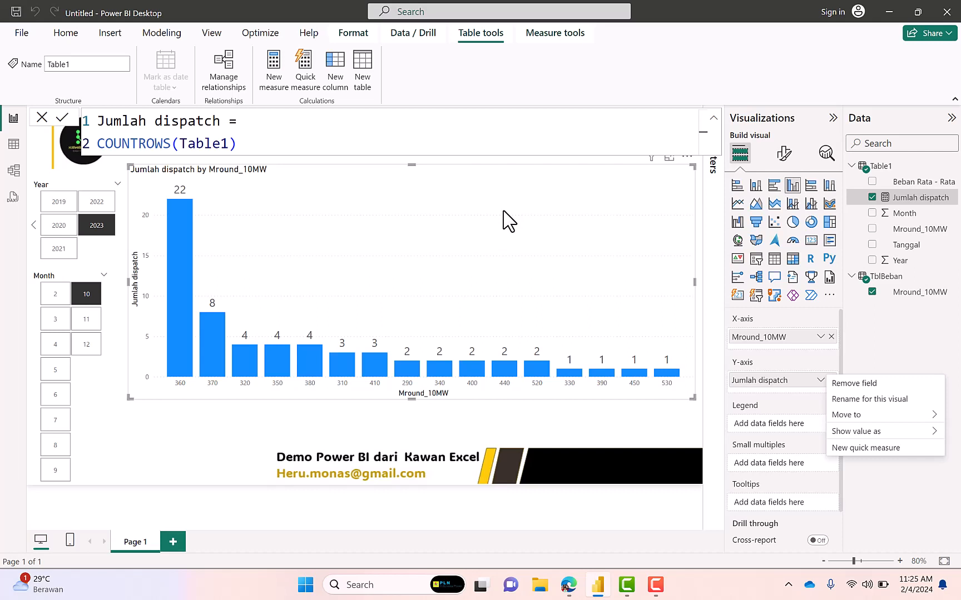
# Check the data format options of TblBeban's Mround_10MW column in its data table
pyautogui.click(14, 145)
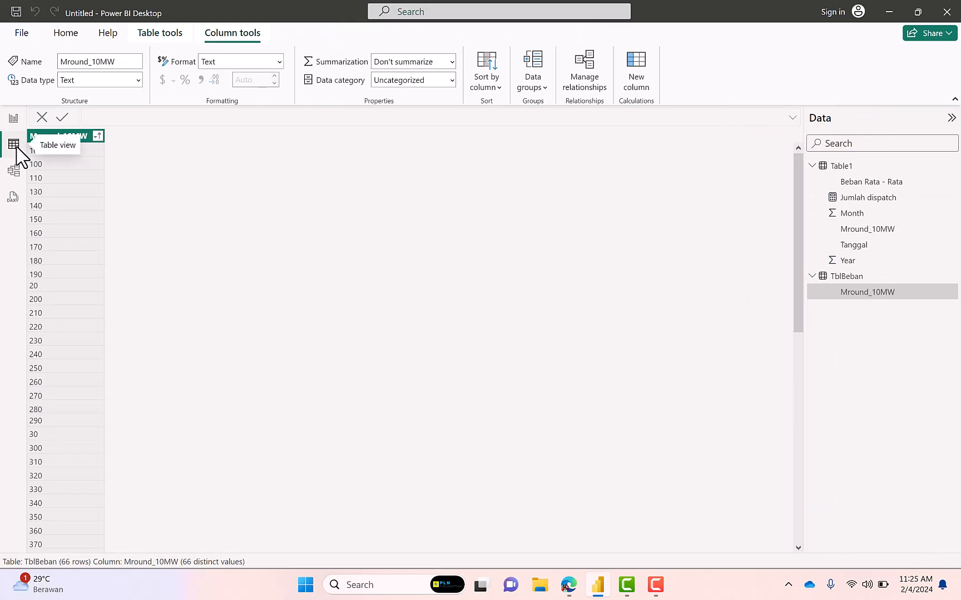
pyautogui.click(73, 140)
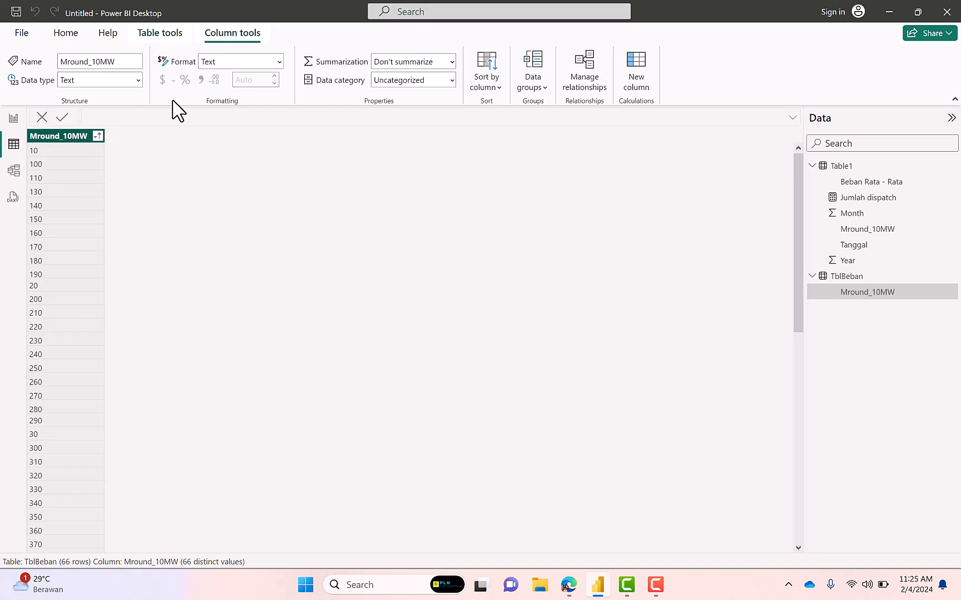
pyautogui.click(280, 63)
pyautogui.click(279, 64)
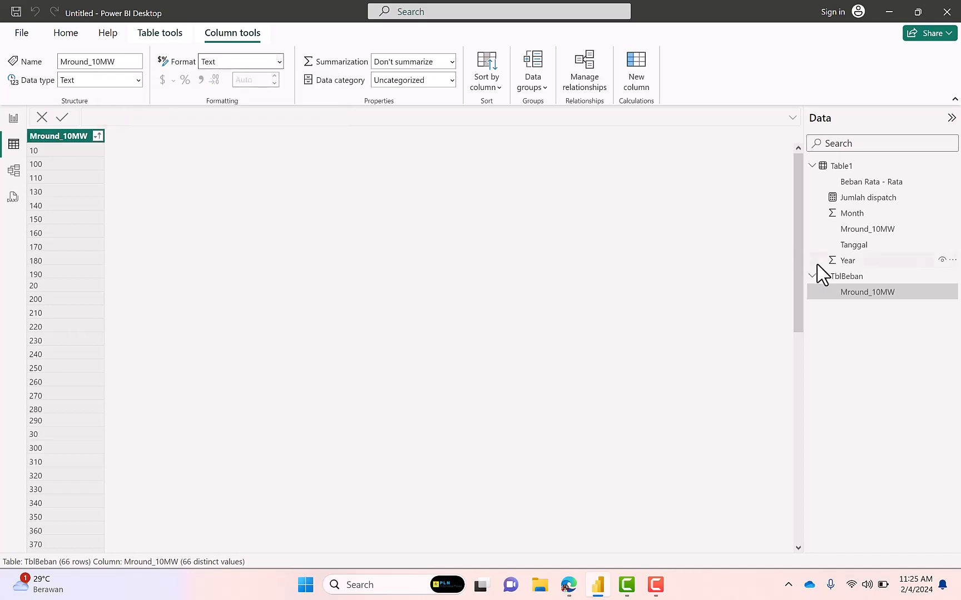
# Edit the TblBeban query and change the Mround_10MW column's data type to Whole Number
pyautogui.rightClick(841, 280)
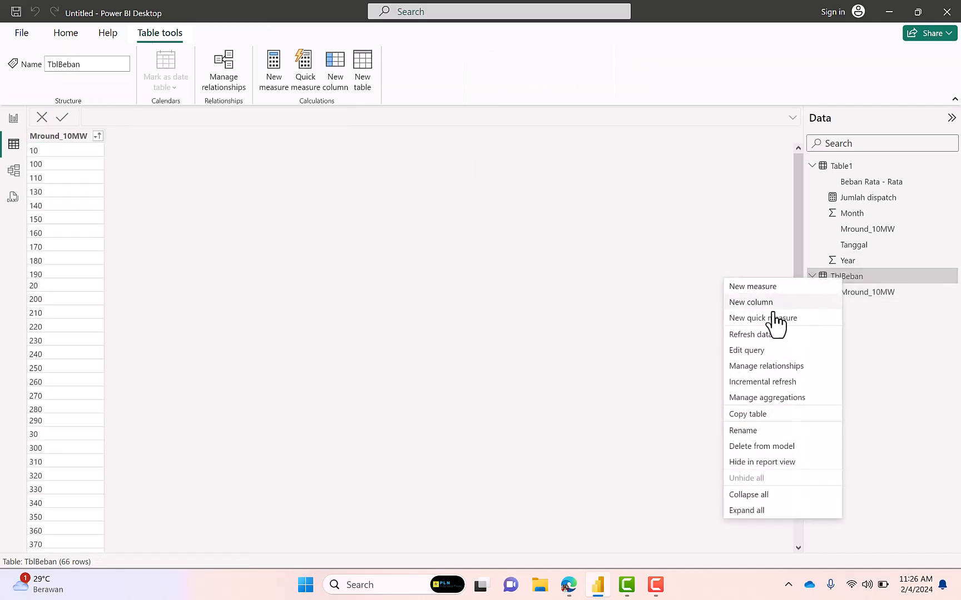
pyautogui.click(757, 352)
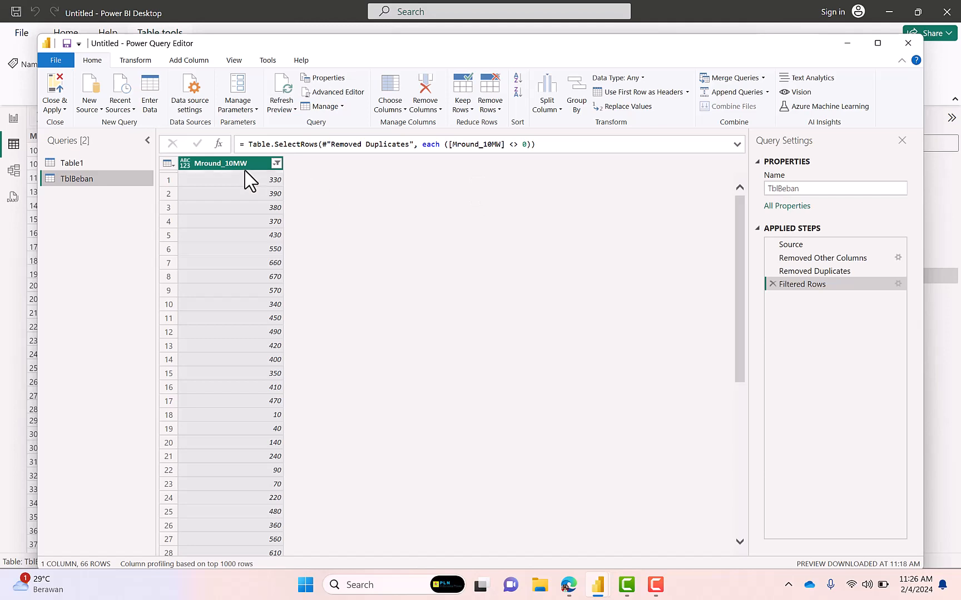
pyautogui.click(636, 79)
pyautogui.click(642, 122)
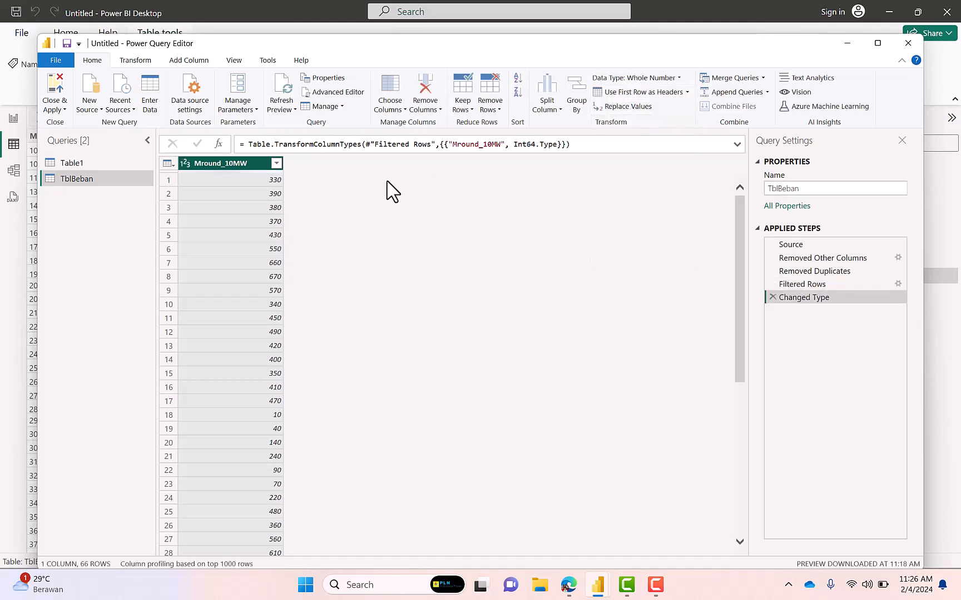
# Sort the query's Mround_10MW column ascending, apply the query changes, and return to the report
pyautogui.click(276, 163)
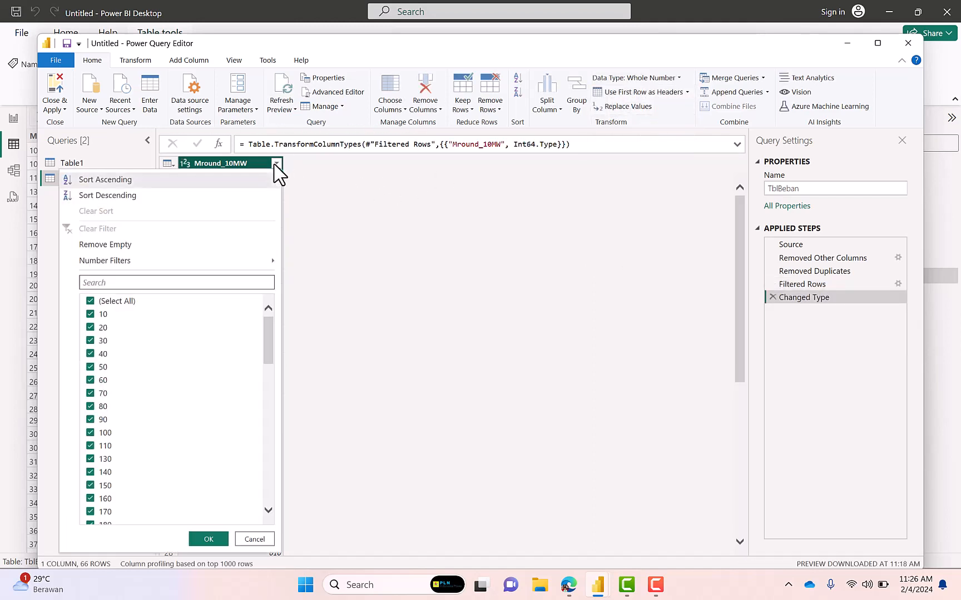
pyautogui.click(177, 181)
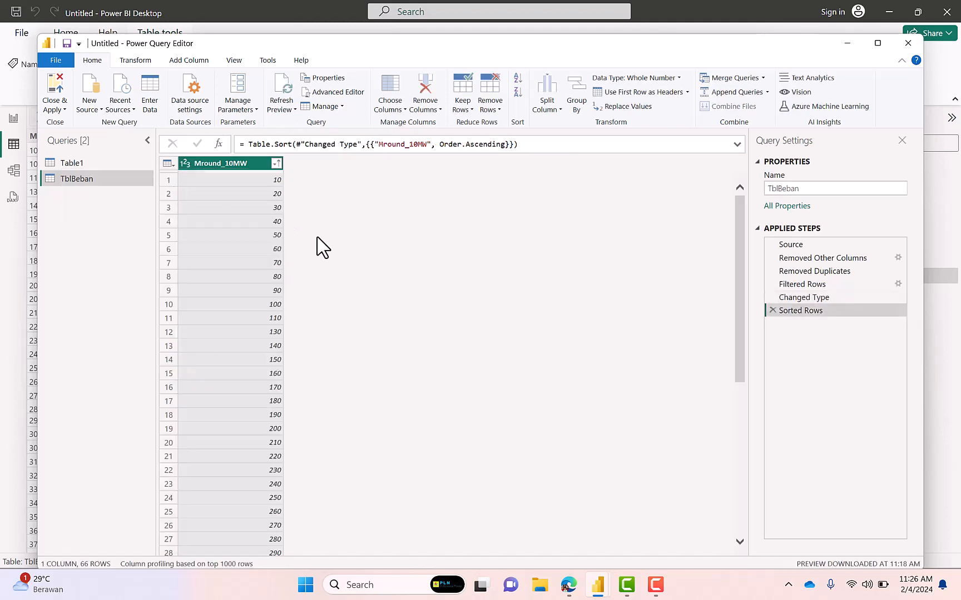
pyautogui.click(54, 95)
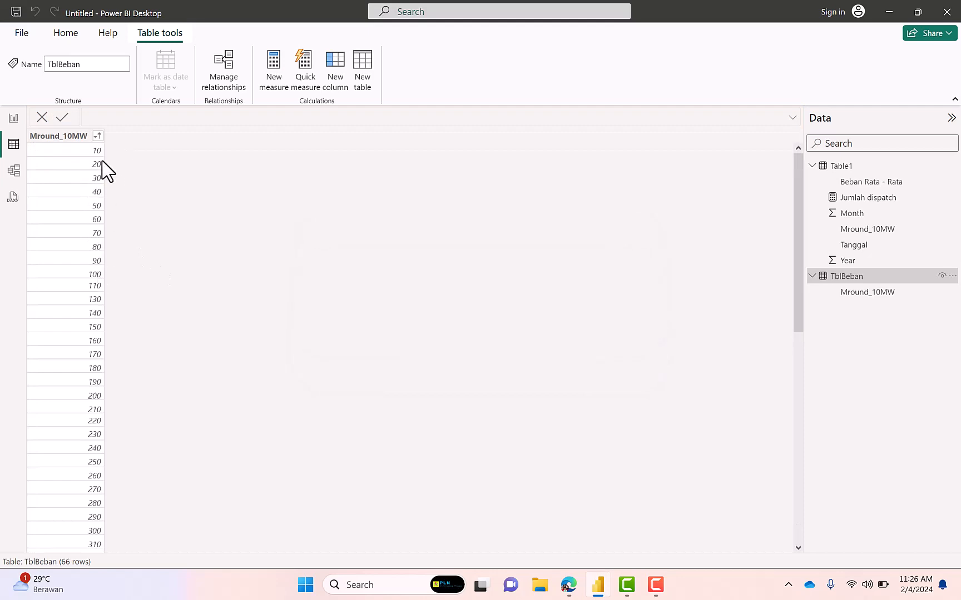
pyautogui.click(14, 119)
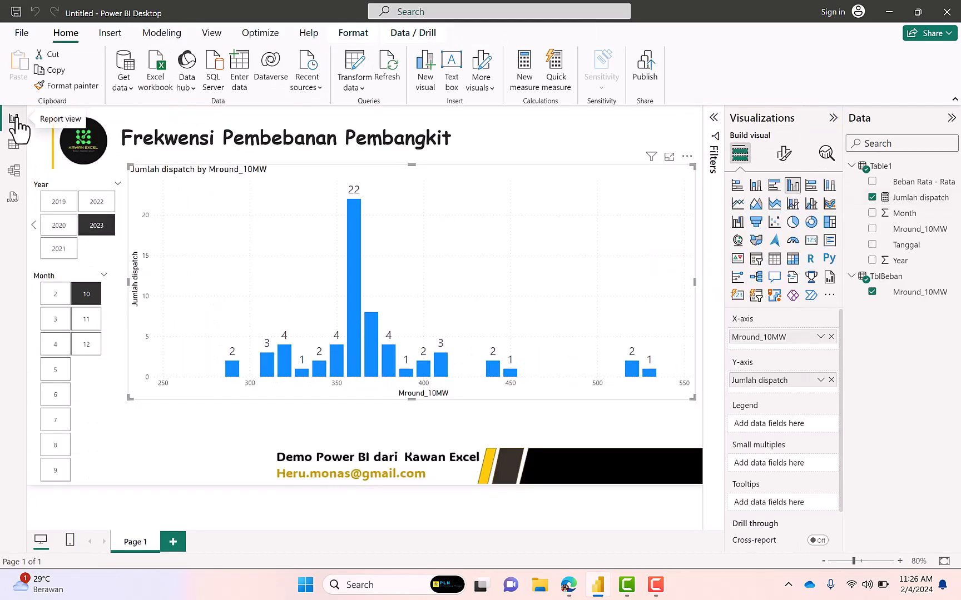
# Select the dispatch chart and examine the options of its X-axis field Mround_10MW, such as Show items with no data
pyautogui.click(576, 441)
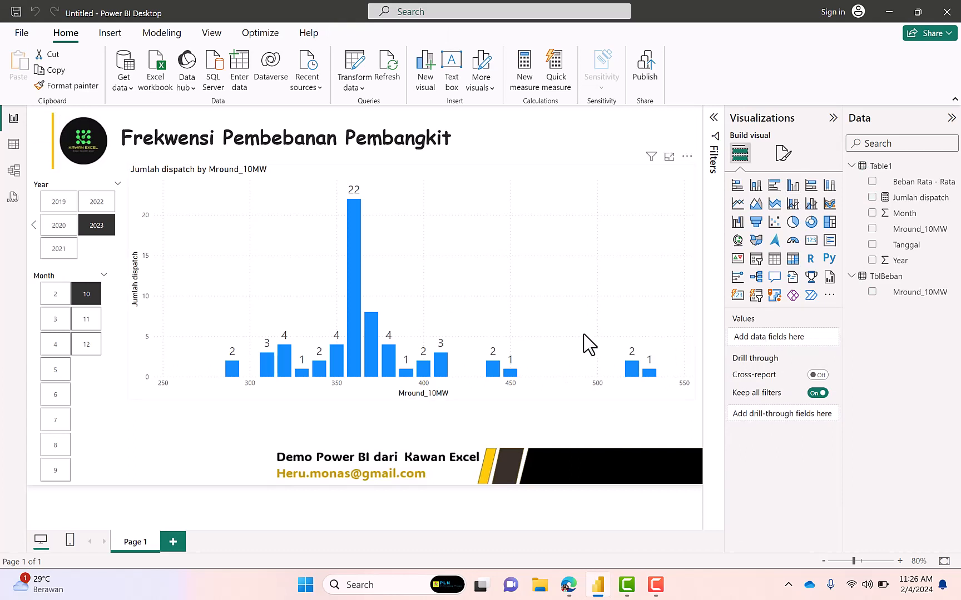
pyautogui.click(683, 276)
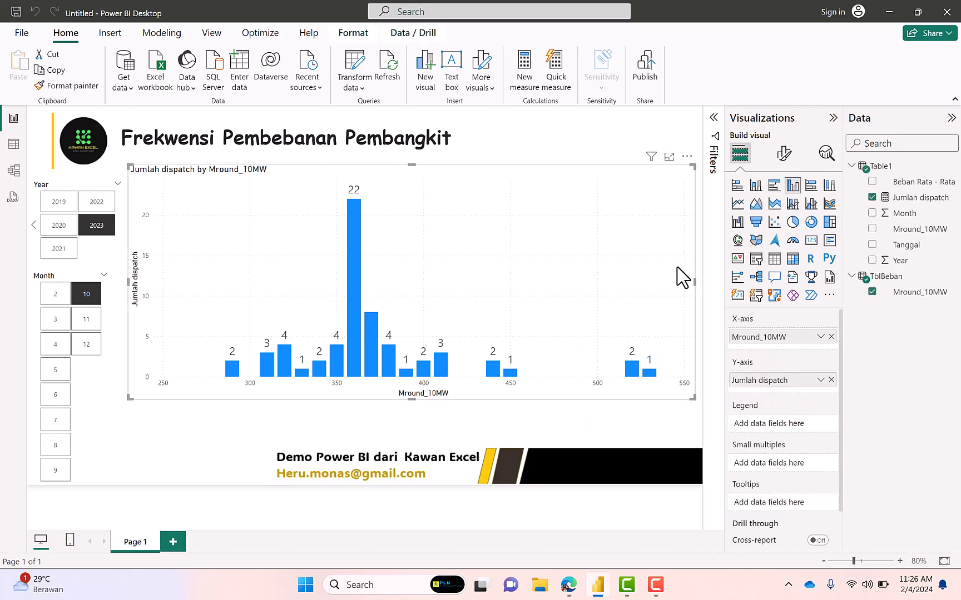
pyautogui.click(819, 338)
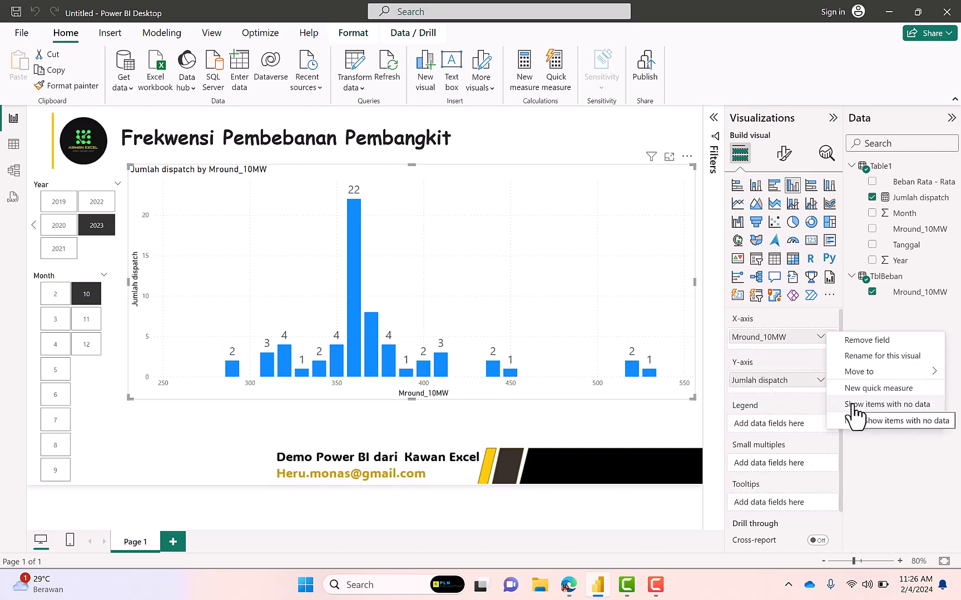
pyautogui.moveTo(861, 373)
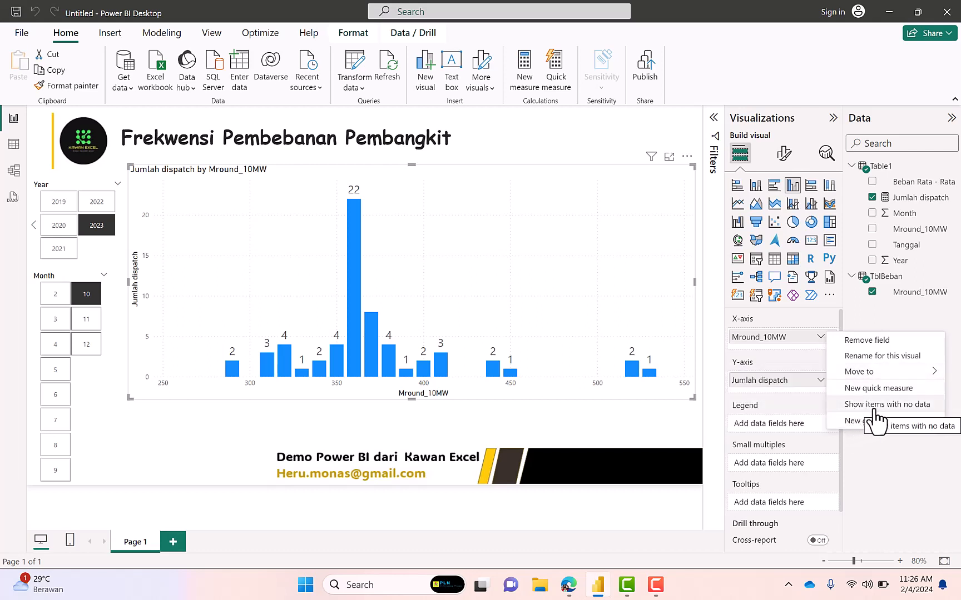
pyautogui.click(617, 435)
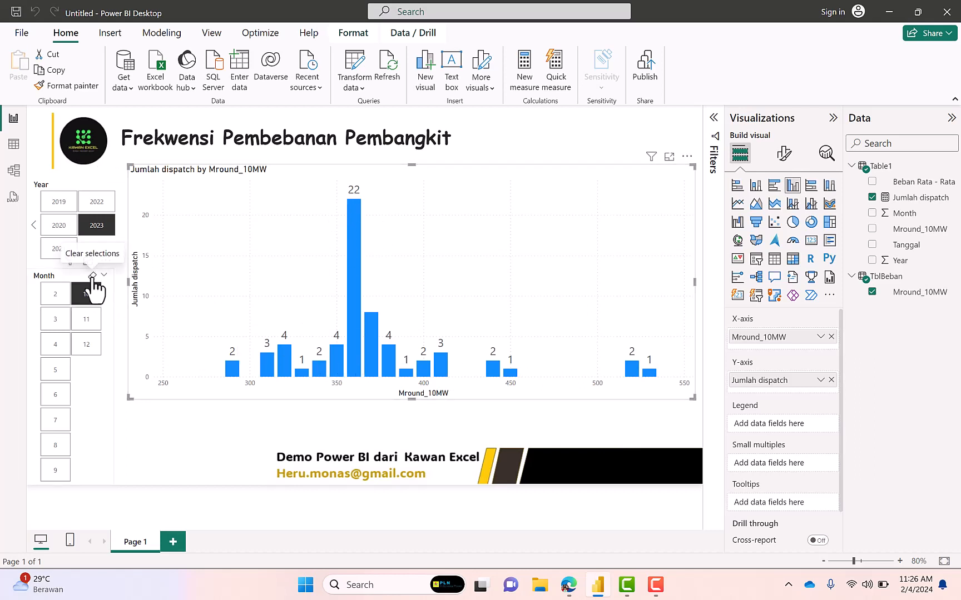
# Clear the Month and Year slicers and view the chart for 2020, 2021, 2022, 2023 and 2024 in turn
pyautogui.click(92, 275)
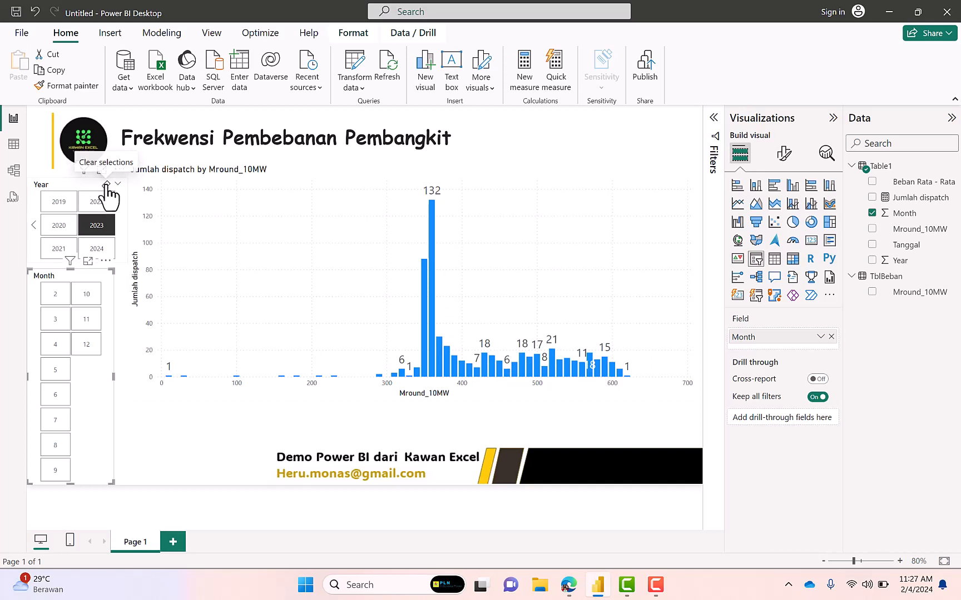
pyautogui.click(106, 185)
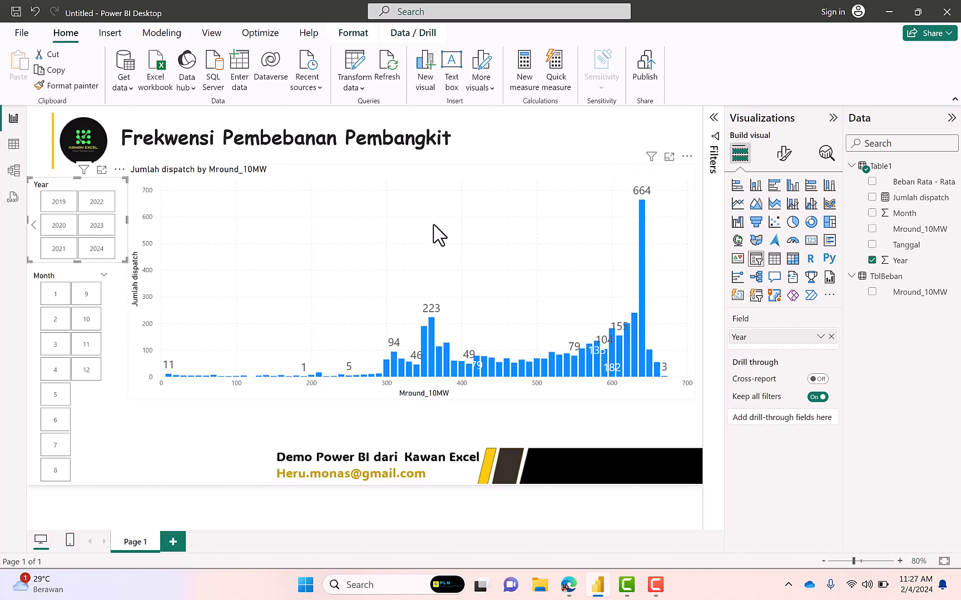
pyautogui.click(64, 238)
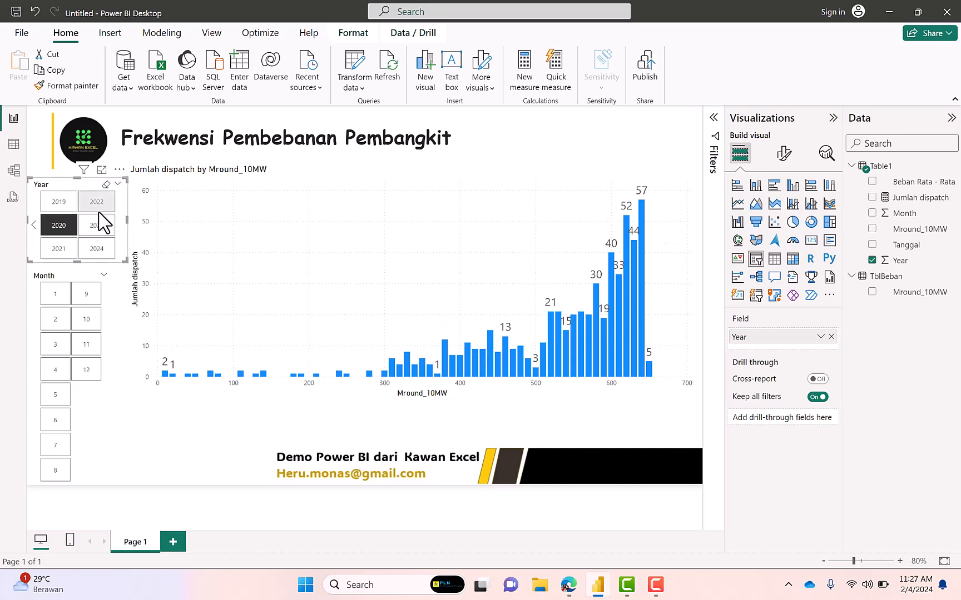
pyautogui.click(68, 251)
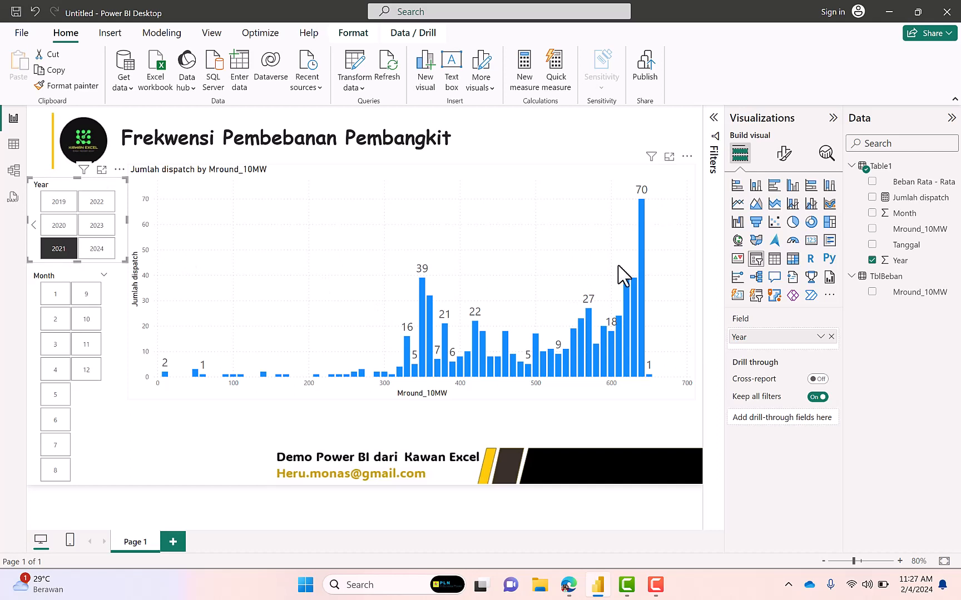
pyautogui.click(91, 206)
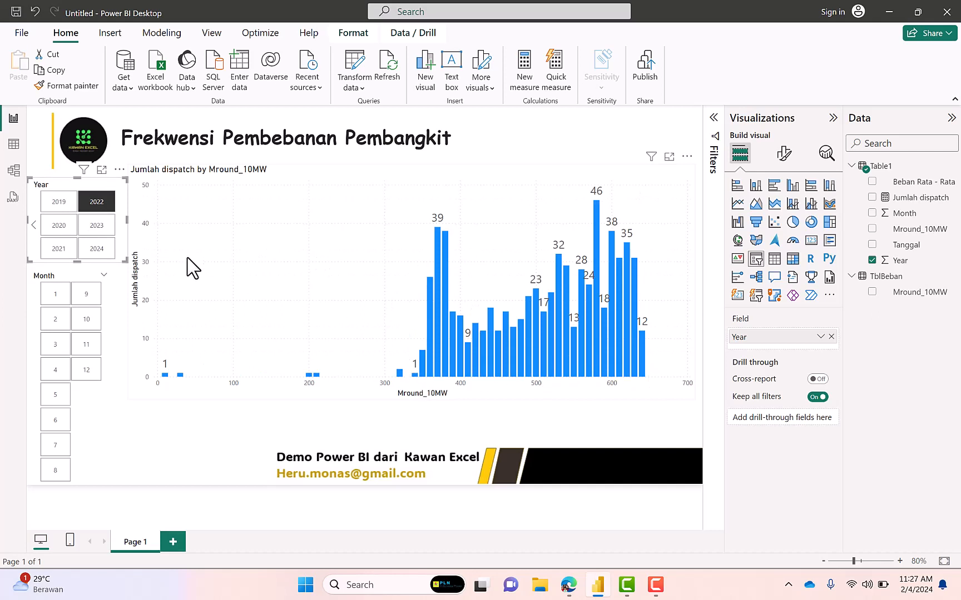
pyautogui.click(103, 231)
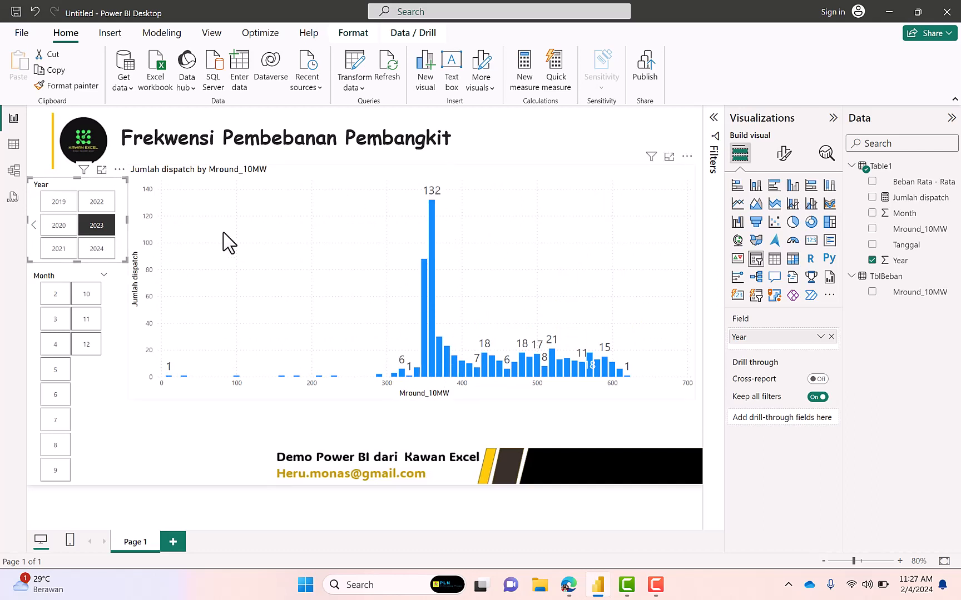
pyautogui.click(103, 254)
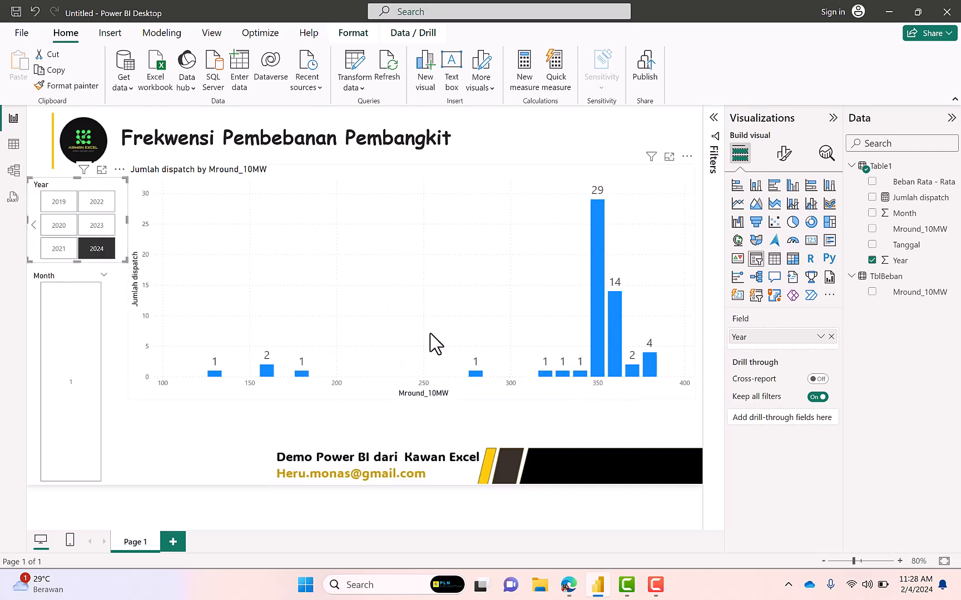
# Filter the report to year 2023 with months 10, 11 and 12 selected together, and select the chart
pyautogui.click(101, 227)
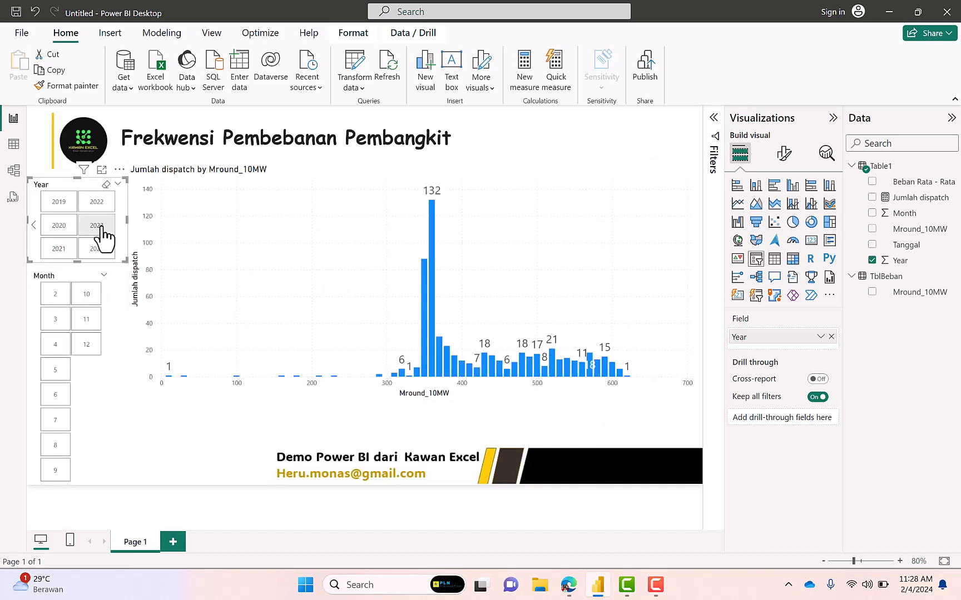
pyautogui.click(102, 228)
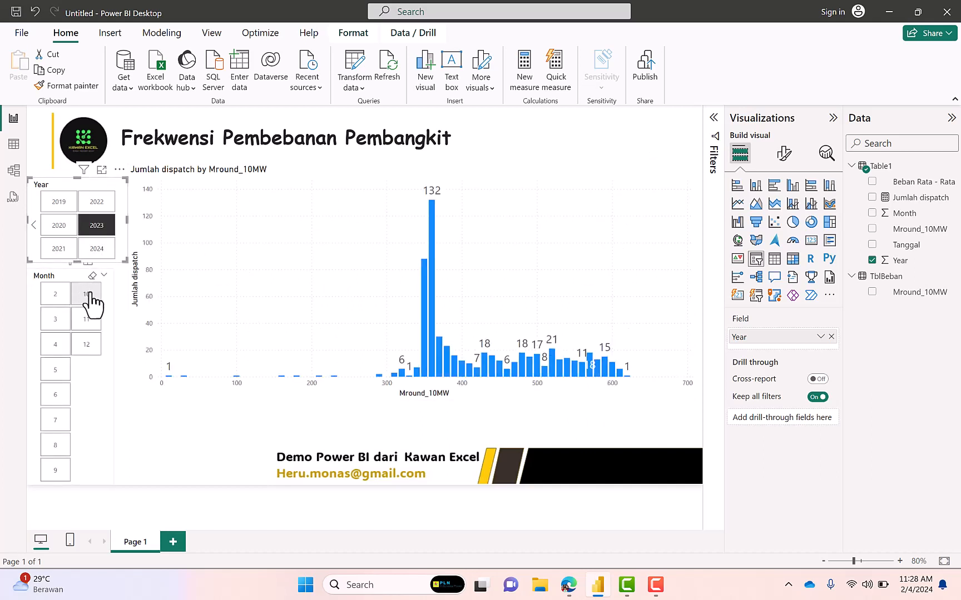
pyautogui.click(89, 295)
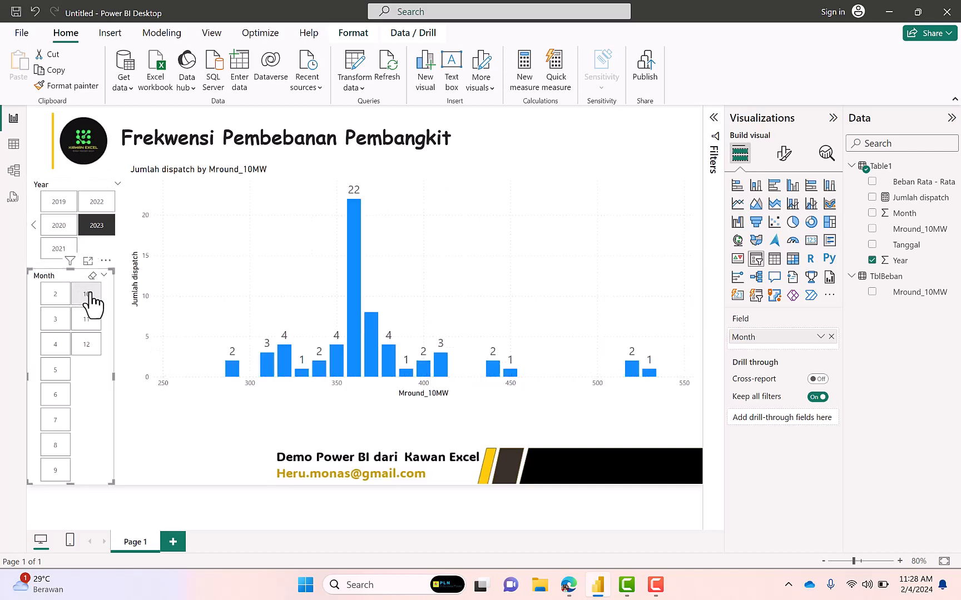
pyautogui.keyDown('ctrl'); pyautogui.click(90, 346); pyautogui.keyUp('ctrl')
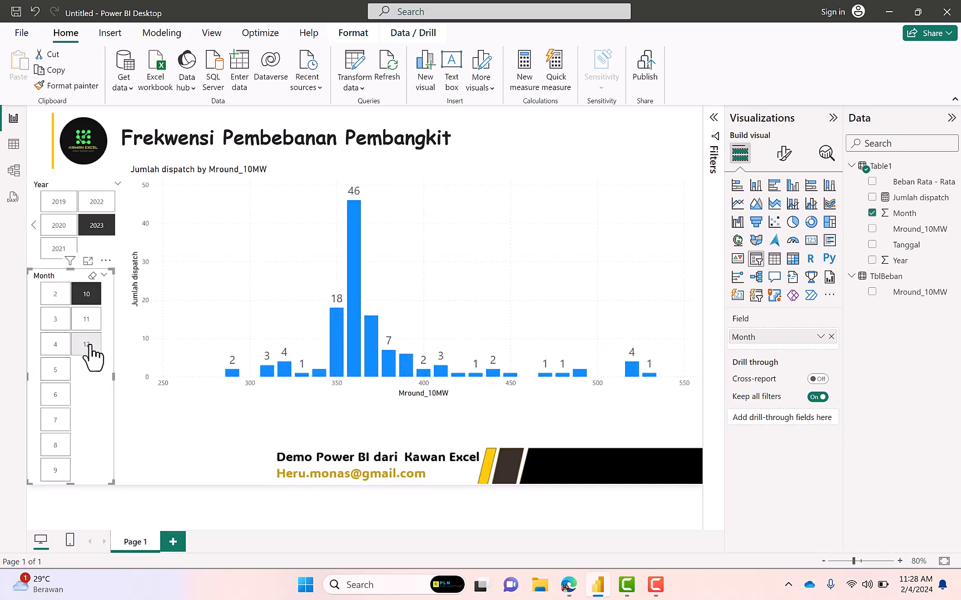
pyautogui.keyDown('ctrl'); pyautogui.click(95, 327); pyautogui.keyUp('ctrl')
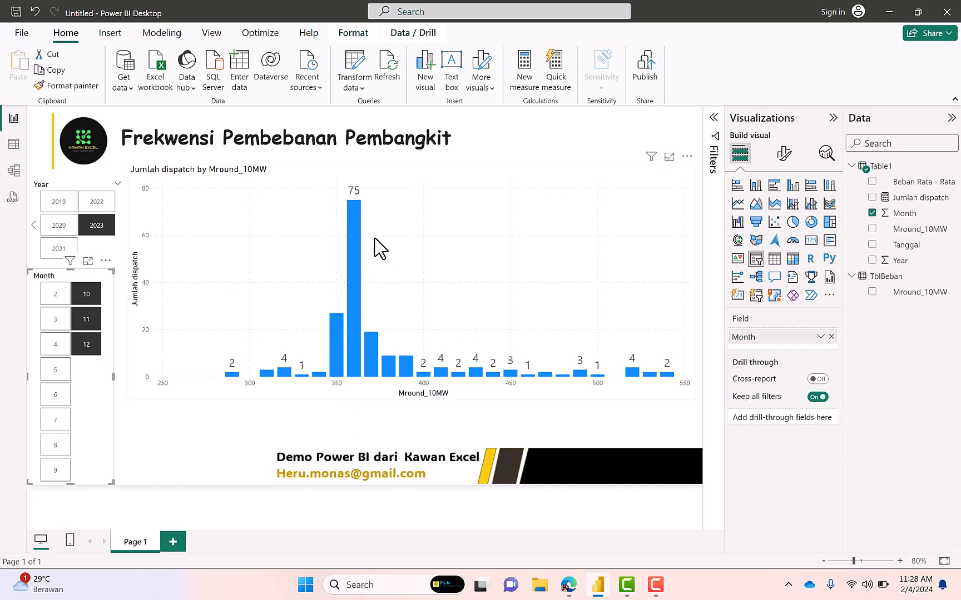
pyautogui.click(487, 181)
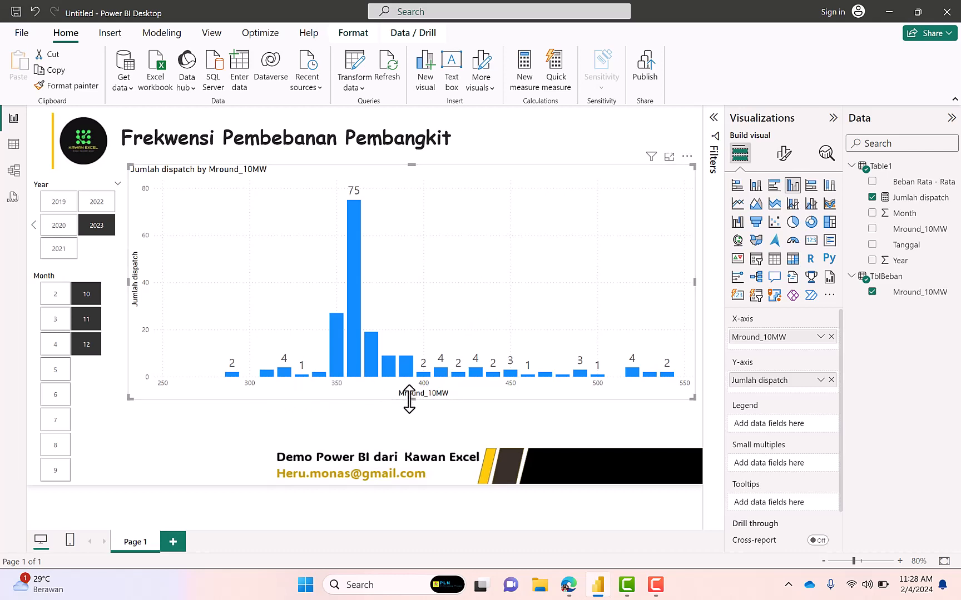
# Reduce the dispatch chart's height and place it in the lower part of the page, just above the footer
pyautogui.moveTo(409, 399); pyautogui.dragTo(420, 303)
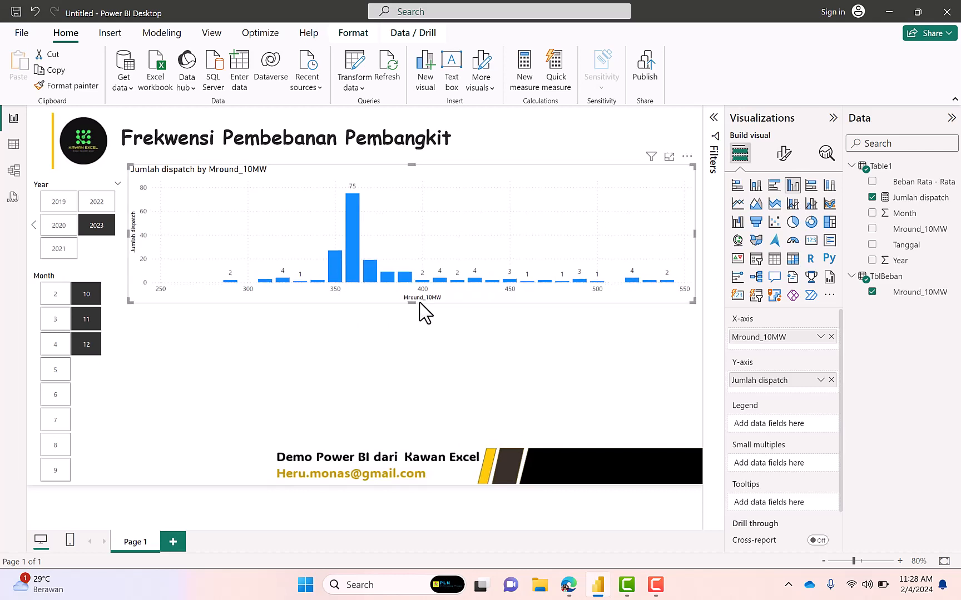
pyautogui.moveTo(439, 183); pyautogui.dragTo(446, 312)
pyautogui.click(437, 247)
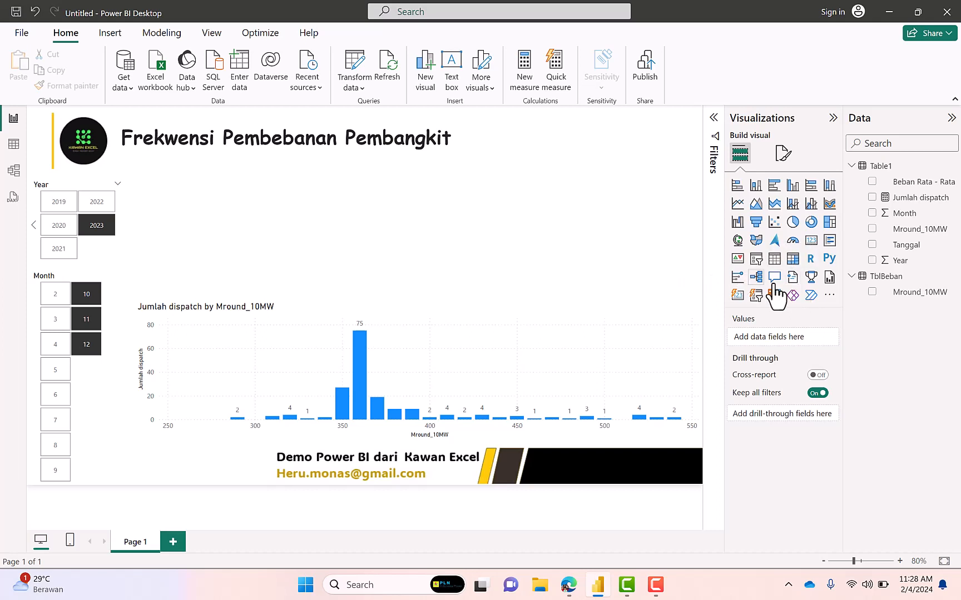
pyautogui.click(896, 293)
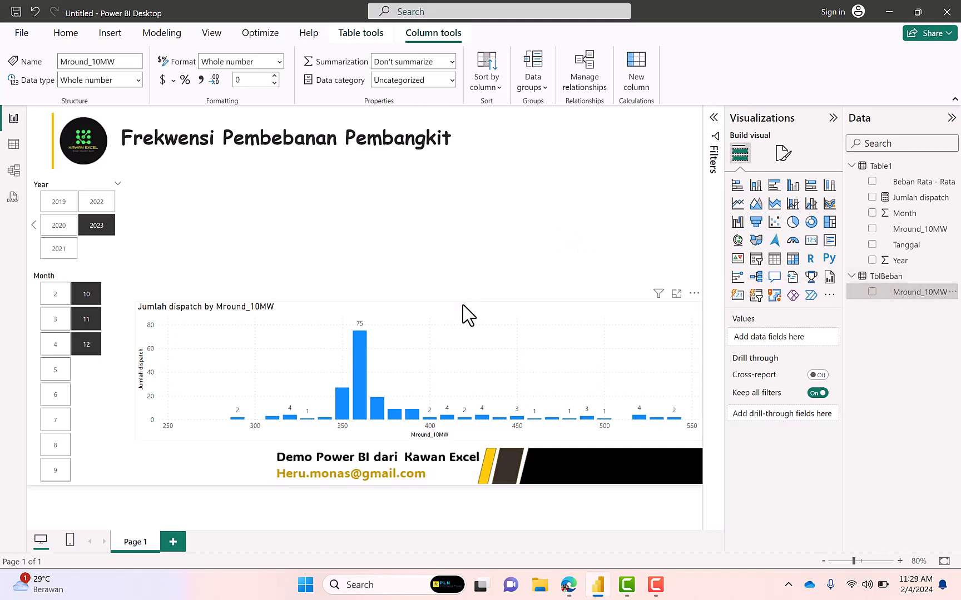
# Move the dispatch chart up beneath the report title and enlarge its height to fill the space above the footer
pyautogui.click(454, 318)
pyautogui.moveTo(455, 318); pyautogui.dragTo(444, 198)
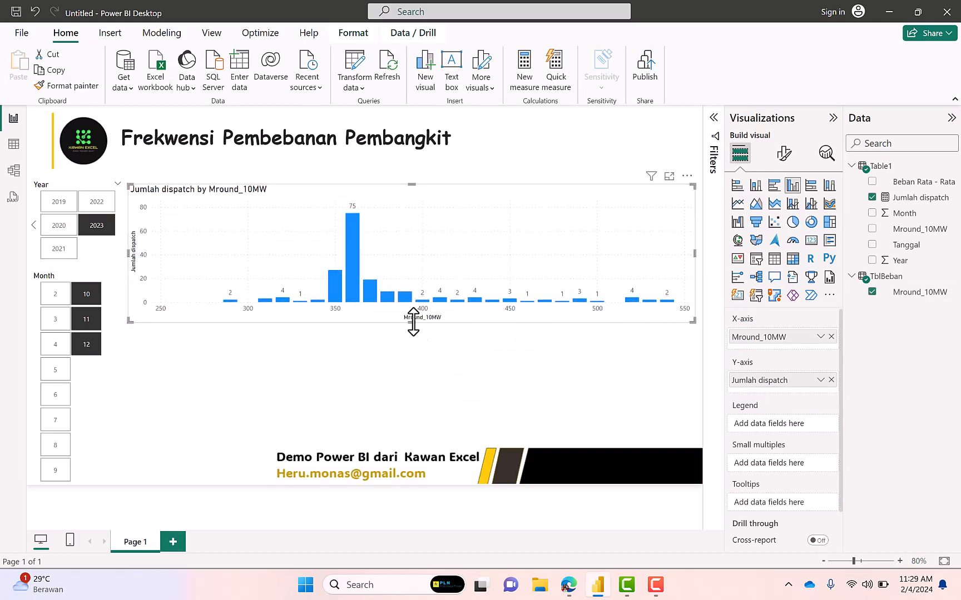
pyautogui.moveTo(413, 321); pyautogui.dragTo(417, 417)
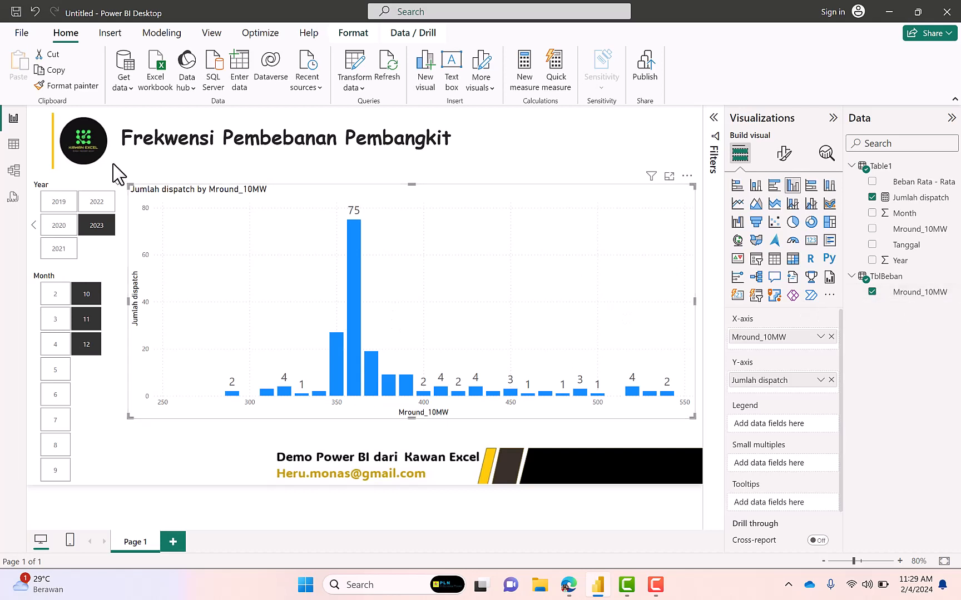
# Examine the Mround_10MW columns of TblBeban and Table1 in the table view
pyautogui.click(19, 155)
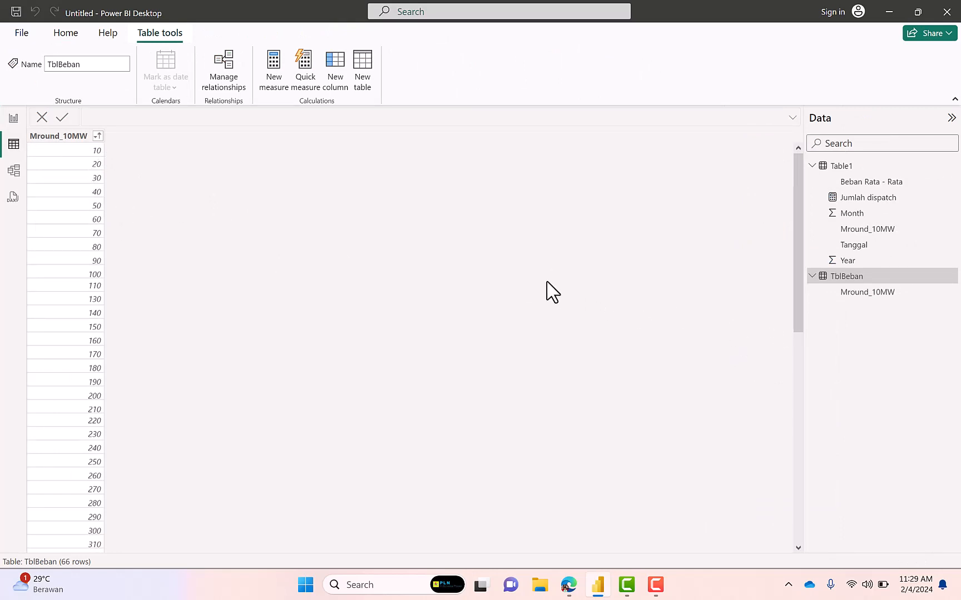
pyautogui.click(852, 169)
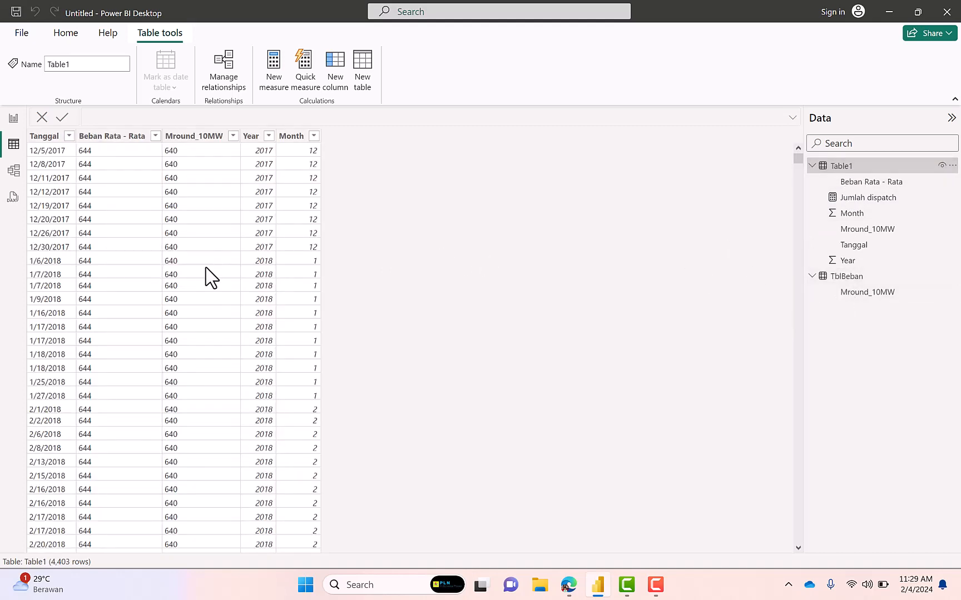
pyautogui.click(196, 136)
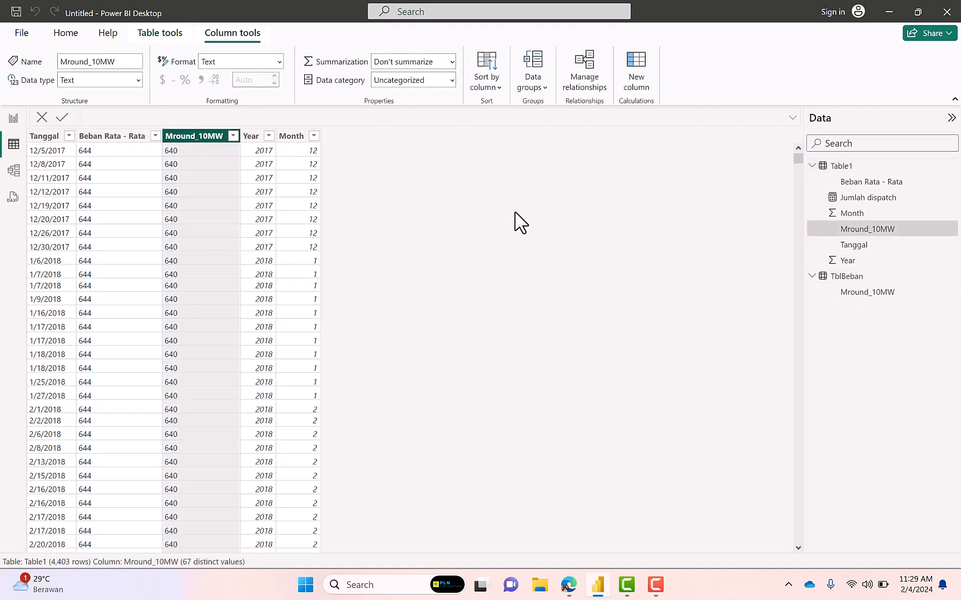
# Try the Mround_10MW formula Number.Round([#"Beban Rata - Rata"]/50)*50 in Table1's query, discard the edit, and return to the report
pyautogui.rightClick(841, 169)
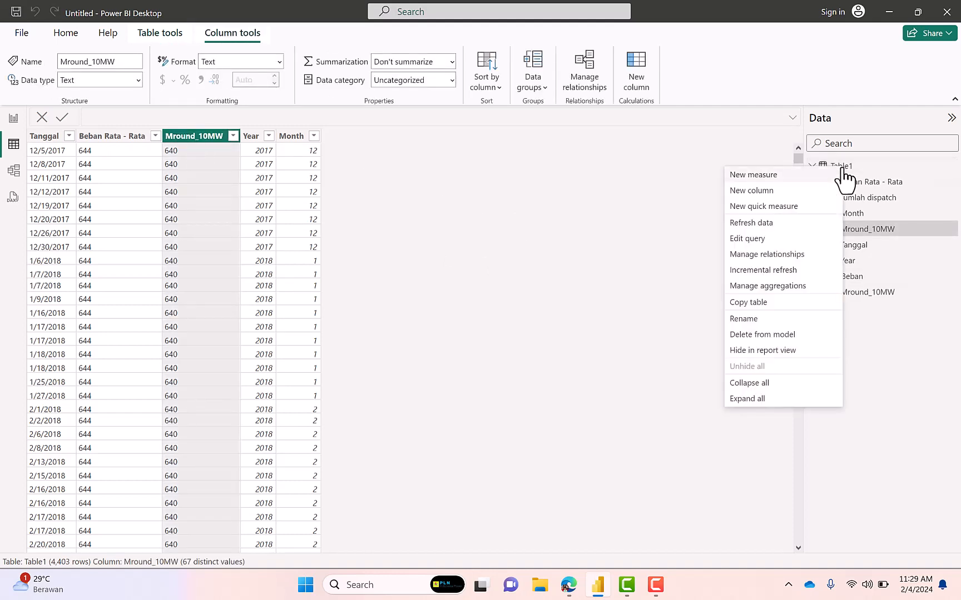
pyautogui.click(770, 239)
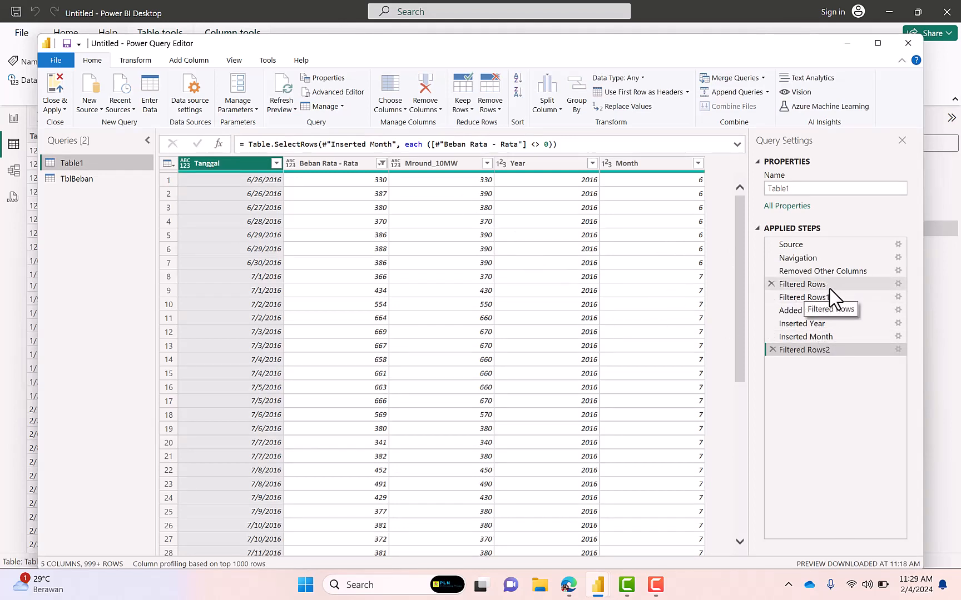
pyautogui.click(815, 313)
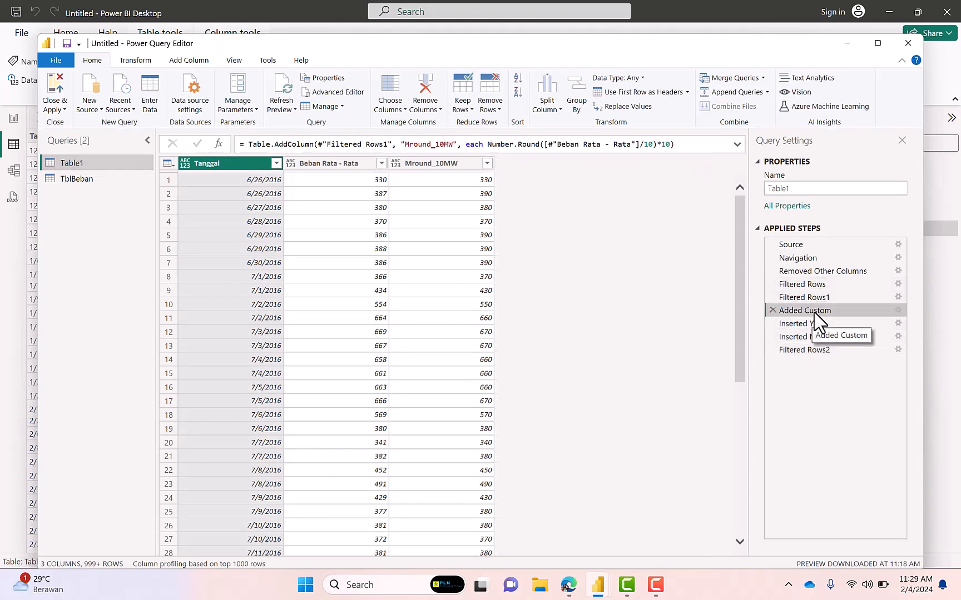
pyautogui.click(897, 311)
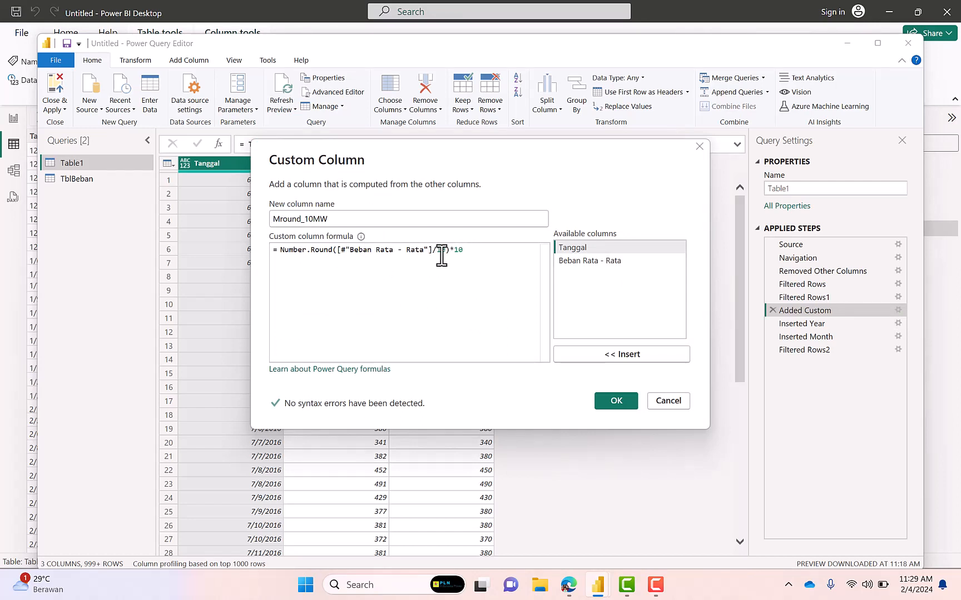
pyautogui.press('BackSpace')
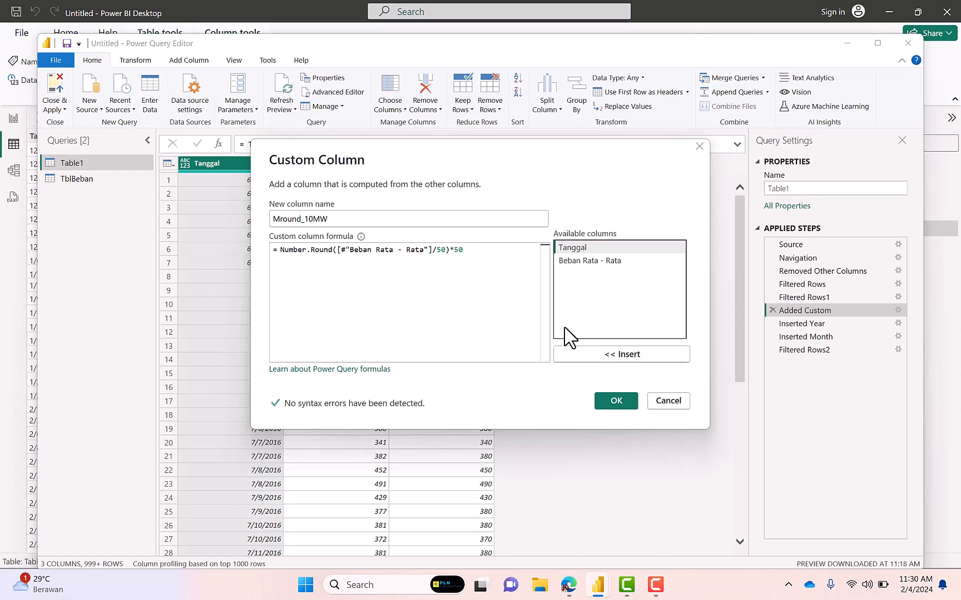
pyautogui.click(669, 401)
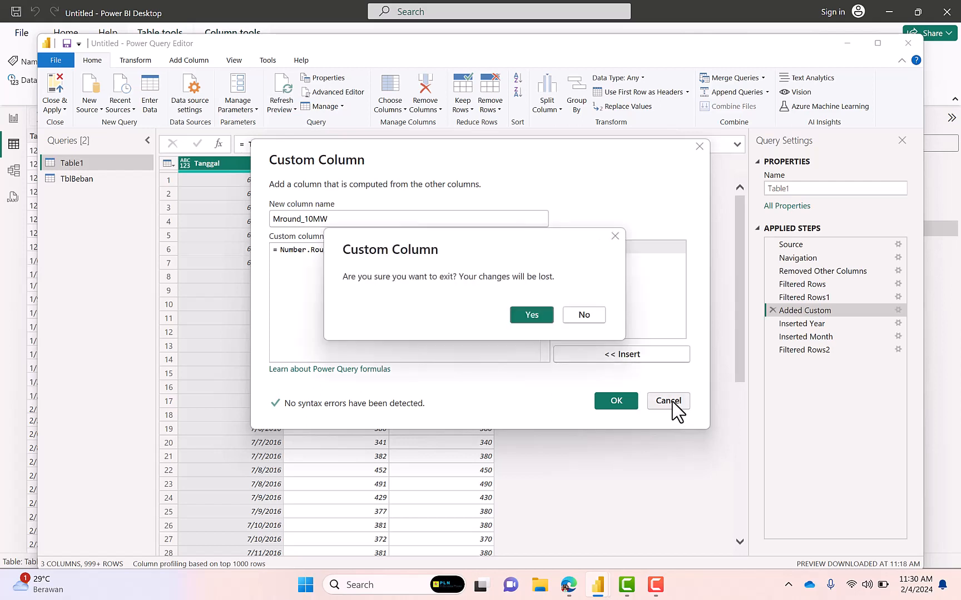
pyautogui.click(534, 316)
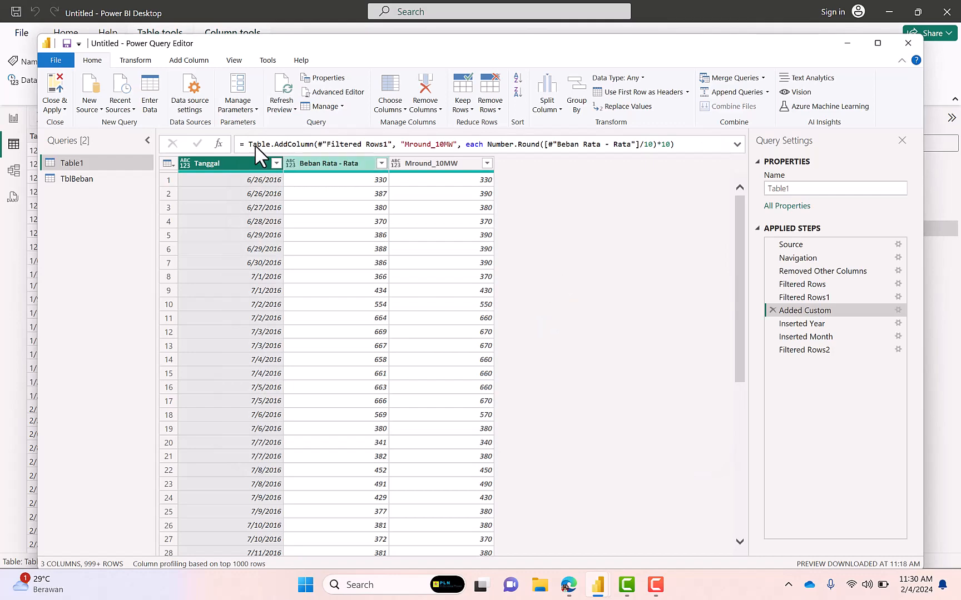
pyautogui.click(51, 89)
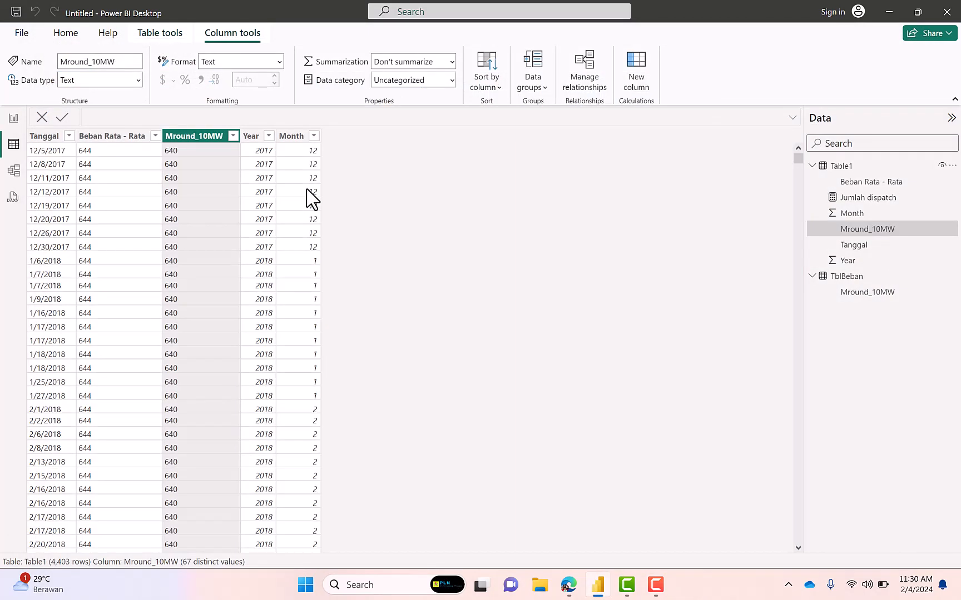
pyautogui.click(14, 119)
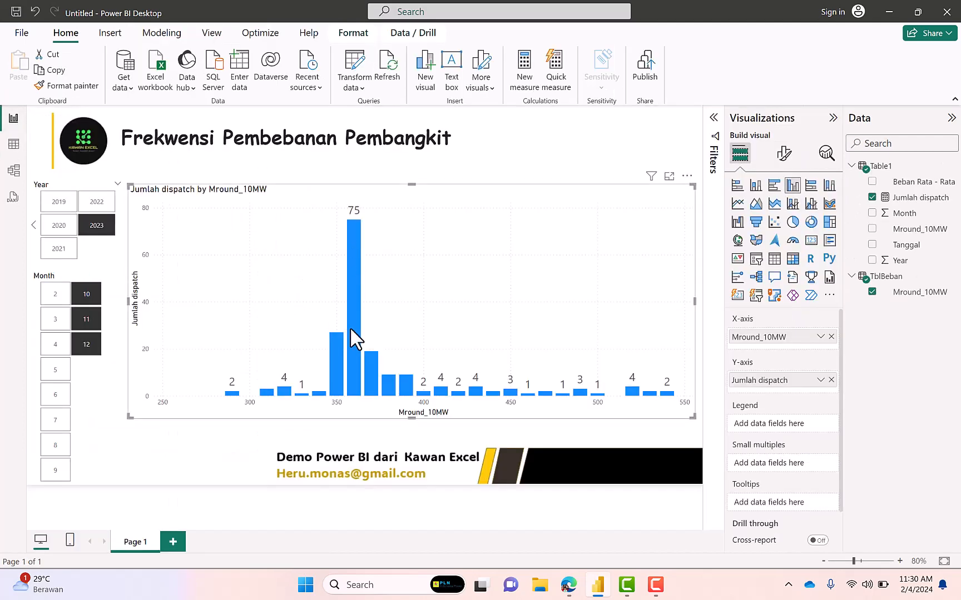
# View the 2023 dispatch chart for month 2, clear the Month selection to show the whole year, and deselect the slicer
pyautogui.moveTo(354, 337)
pyautogui.moveTo(353, 235)
pyautogui.click(65, 308)
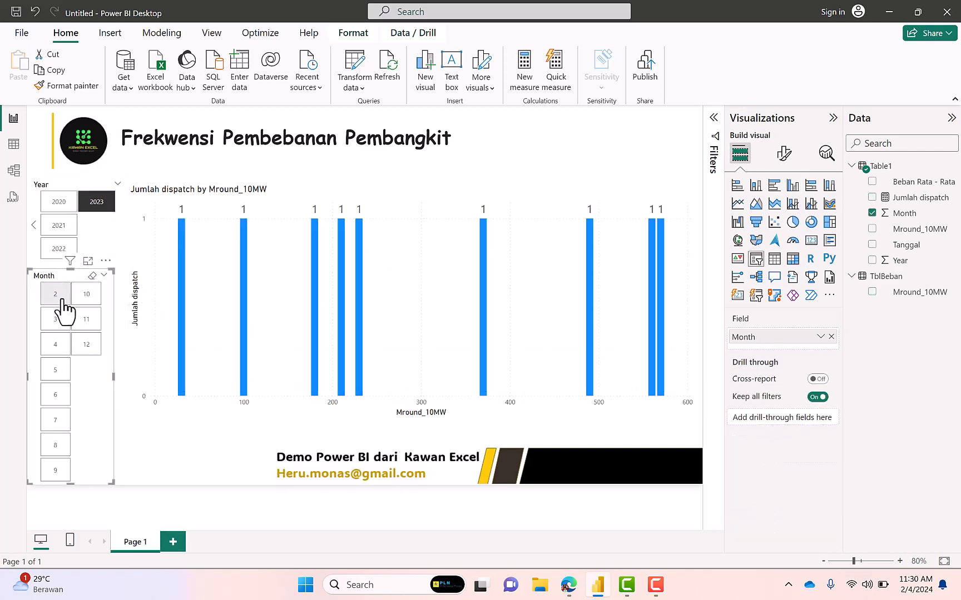
pyautogui.click(63, 301)
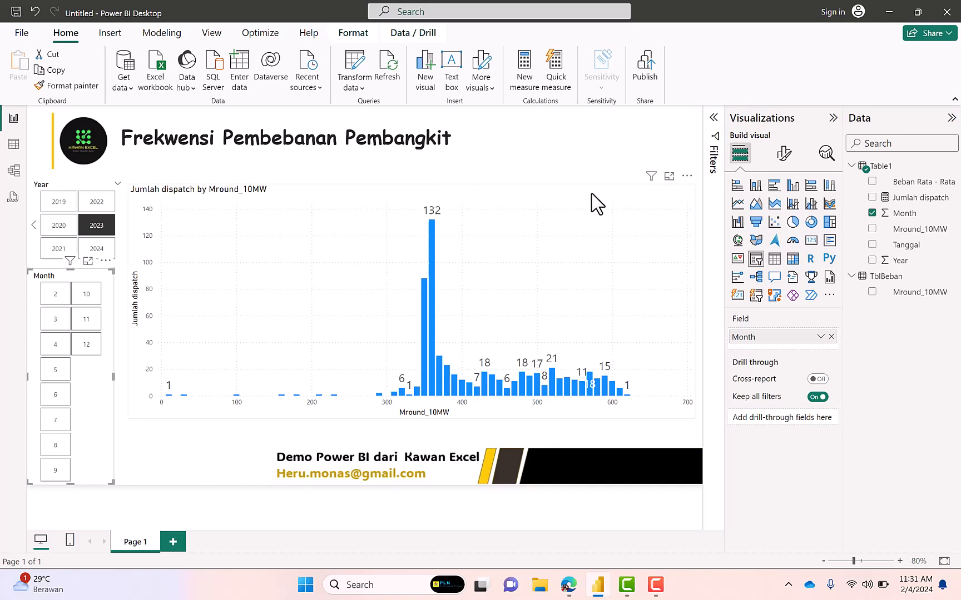
pyautogui.click(552, 151)
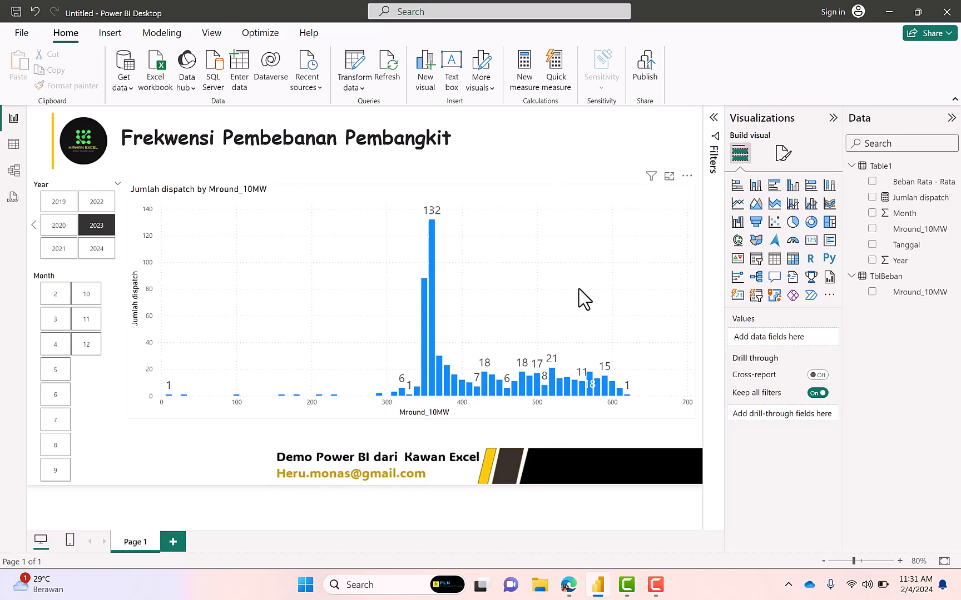
pyautogui.click(656, 583)
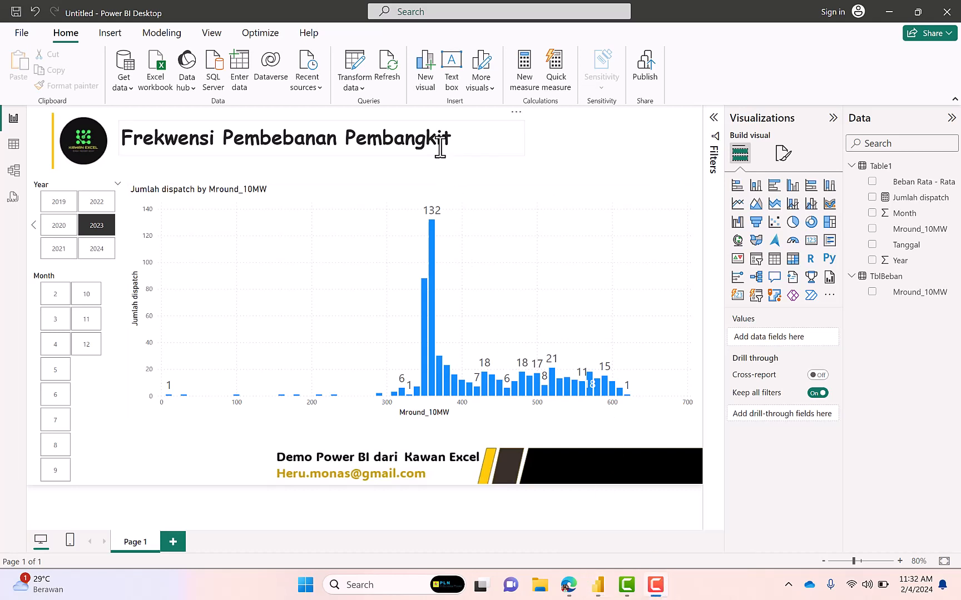